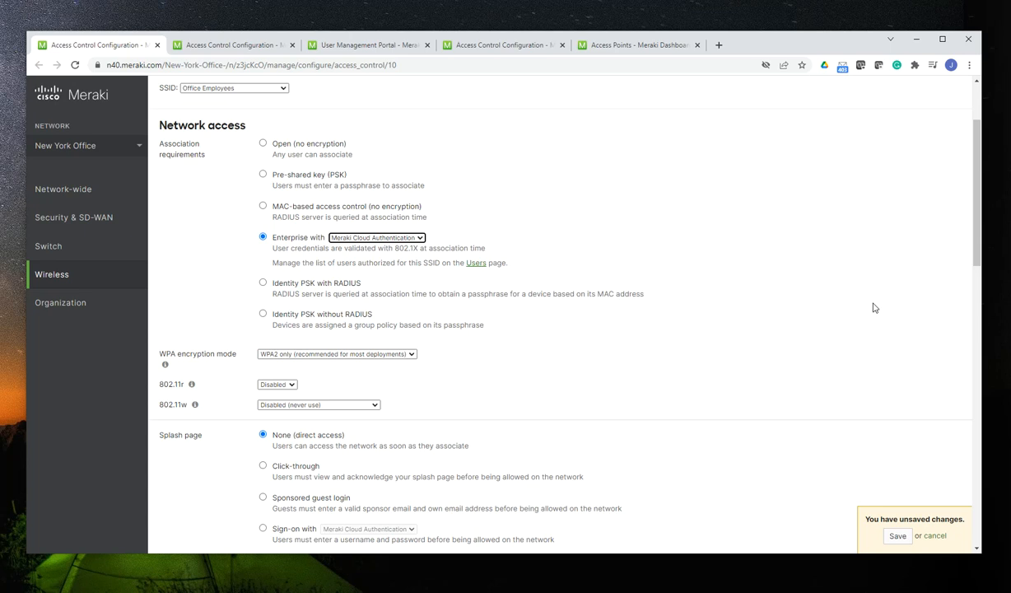
Set the Office Employees SSID's association requirement to Enterprise with my RADIUS server
click(530, 230)
scroll(198, 272, up, 3)
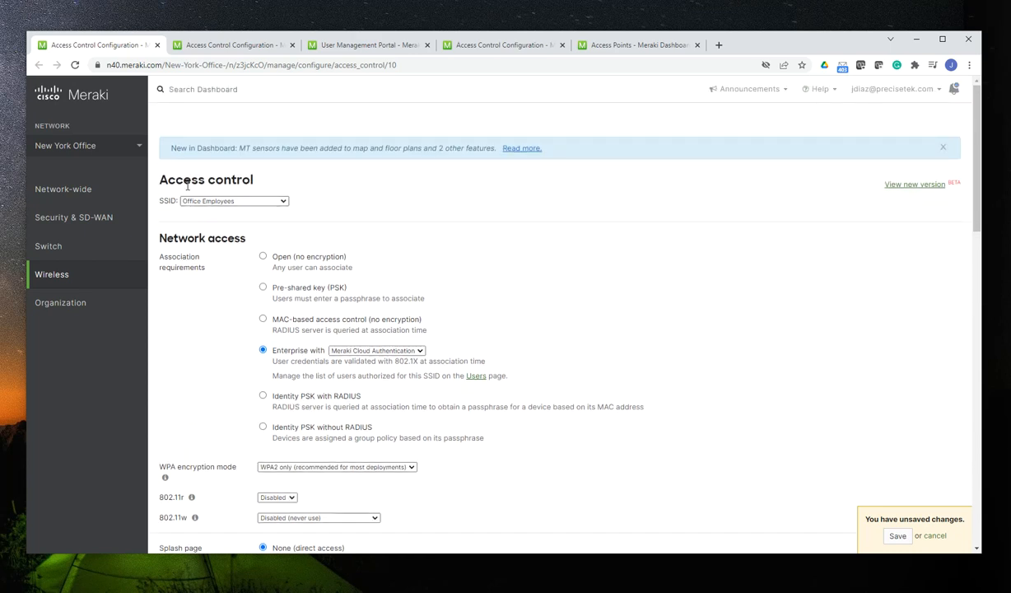
mouse_move(112, 205)
scroll(212, 292, down, 2)
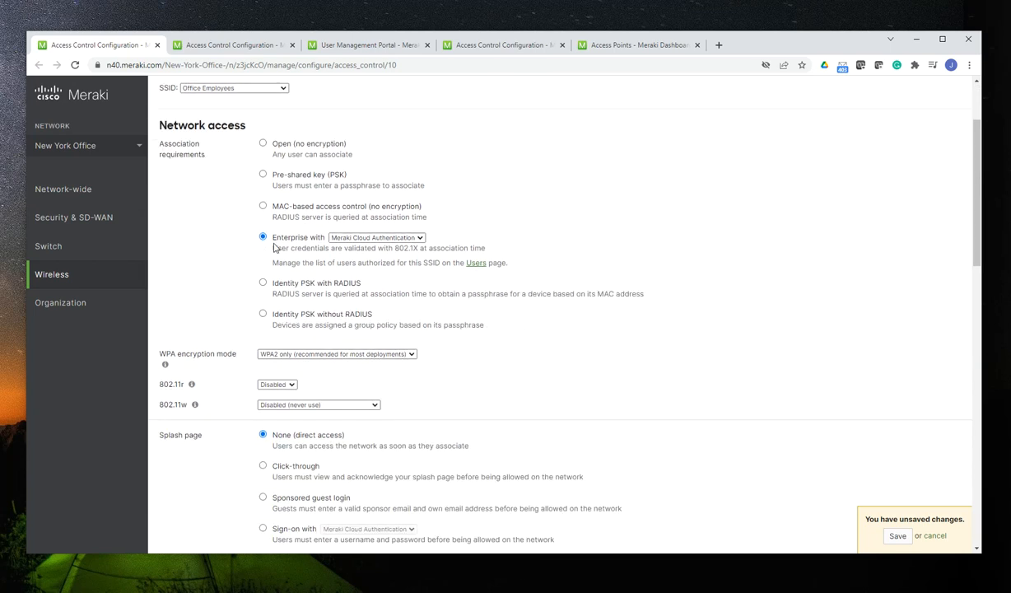
click(417, 239)
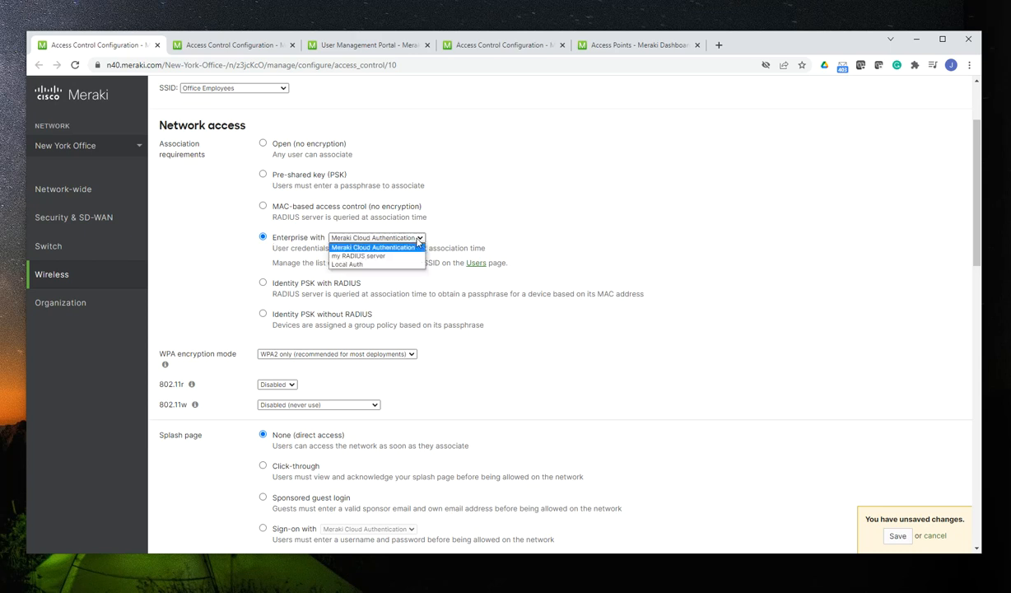
click(396, 257)
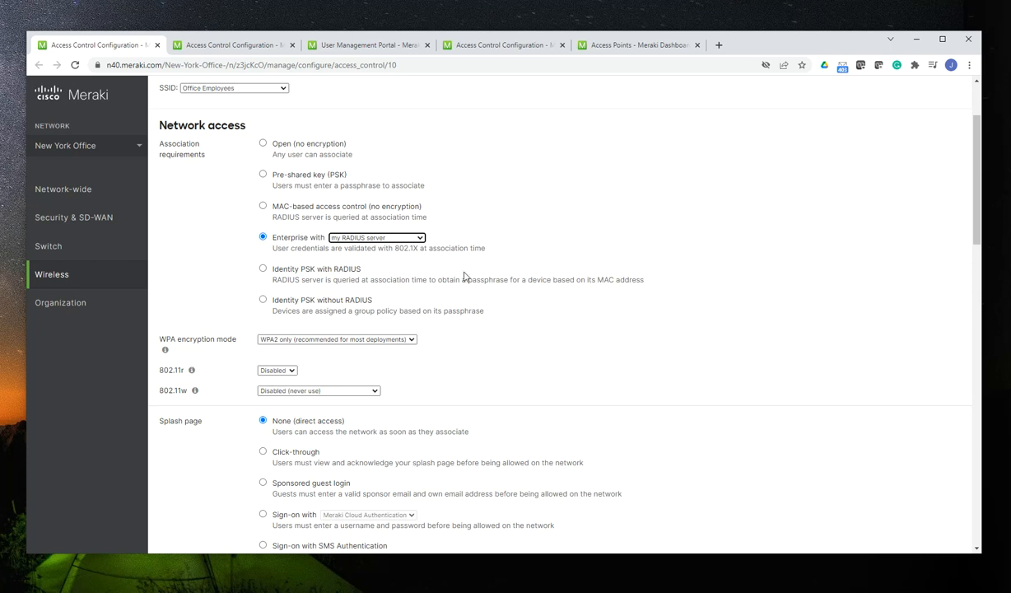
scroll(475, 276, down, 10)
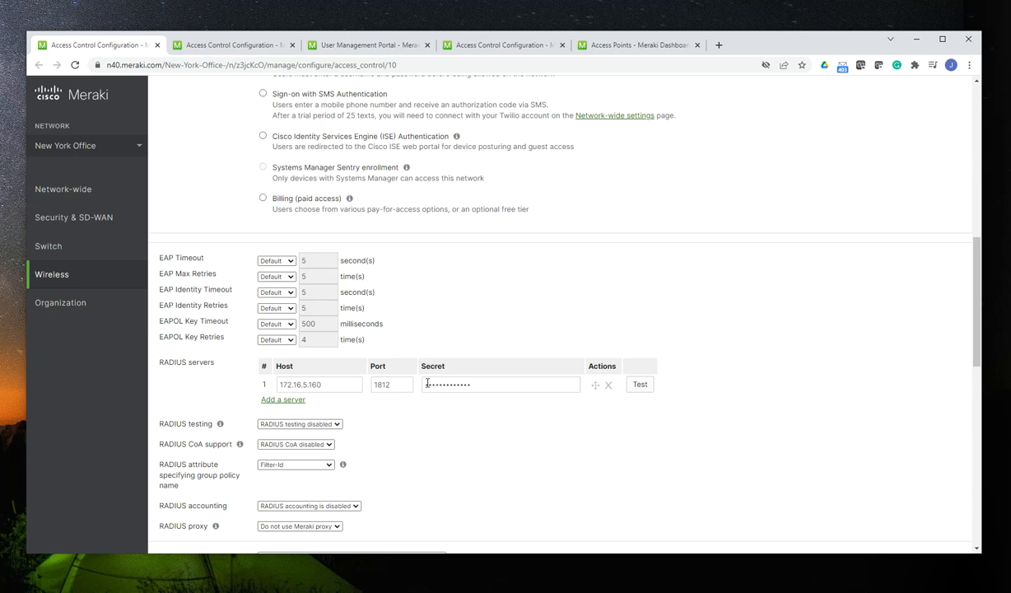
Try the Open (no encryption) association requirement, and restore Enterprise with my RADIUS server
scroll(792, 403, up, 5)
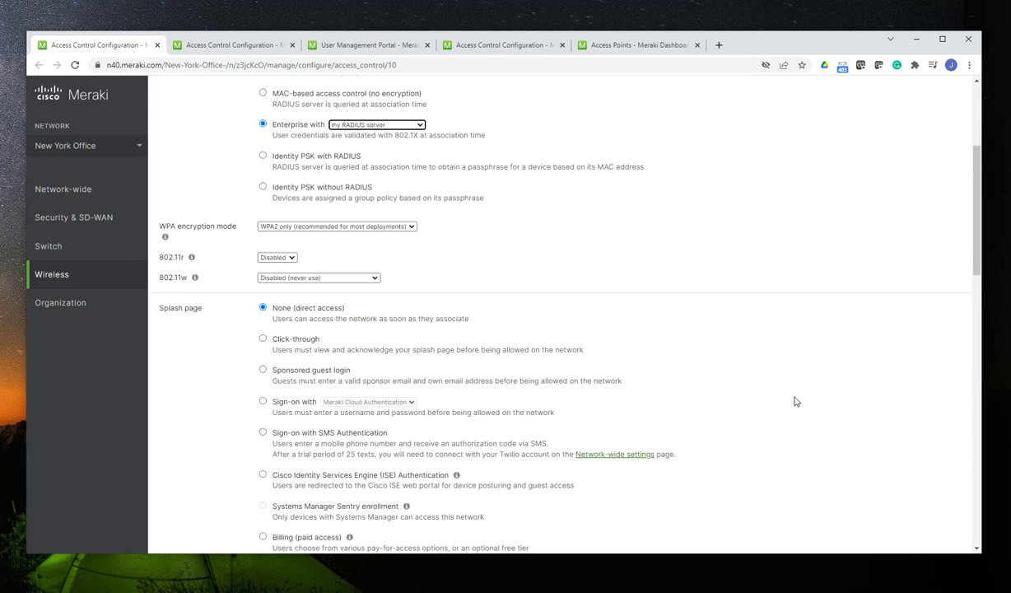
scroll(634, 288, up, 3)
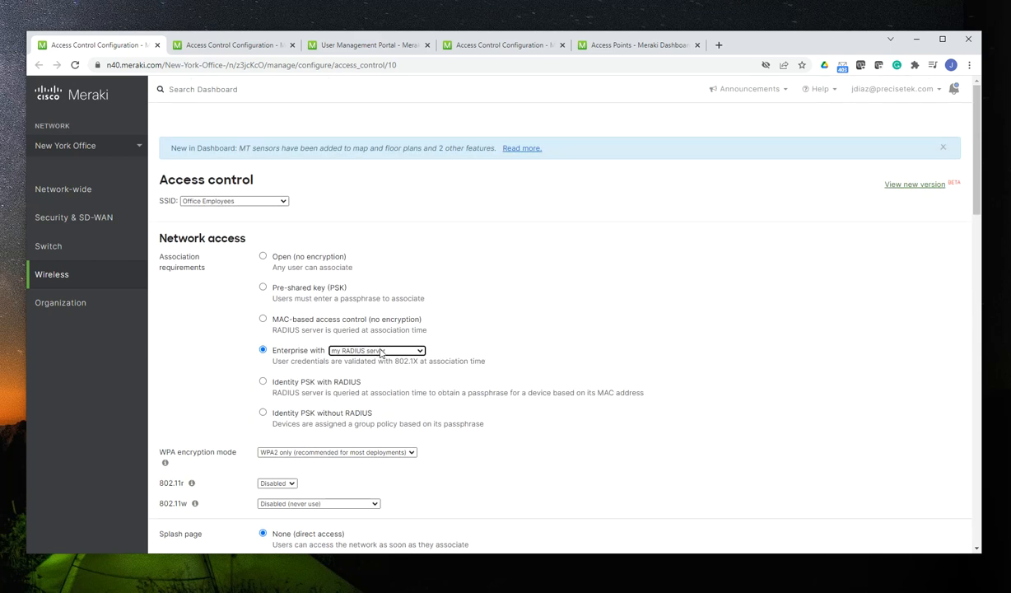
click(263, 257)
scroll(535, 342, down, 10)
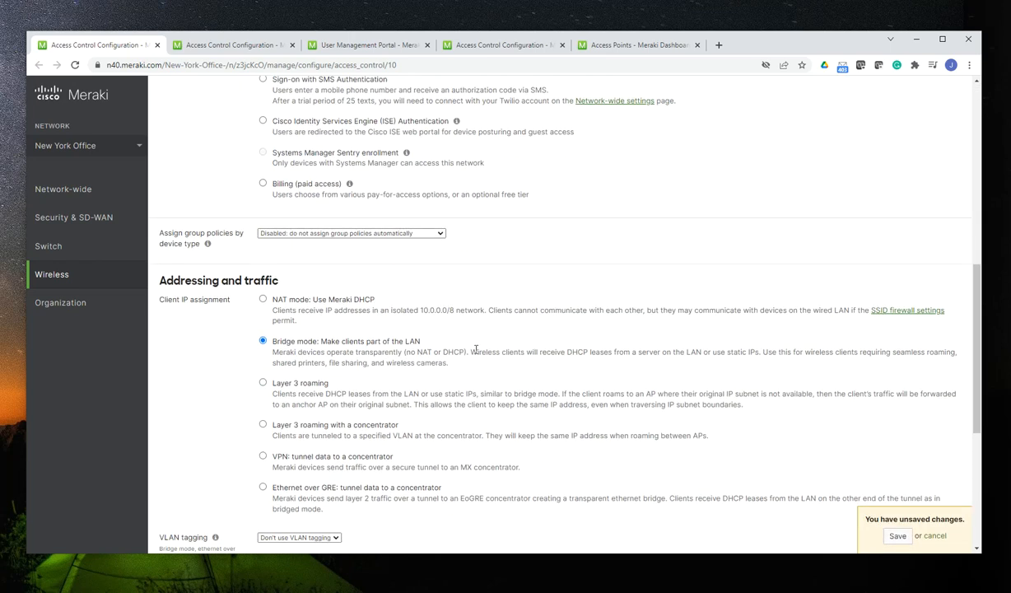
scroll(299, 359, down, 5)
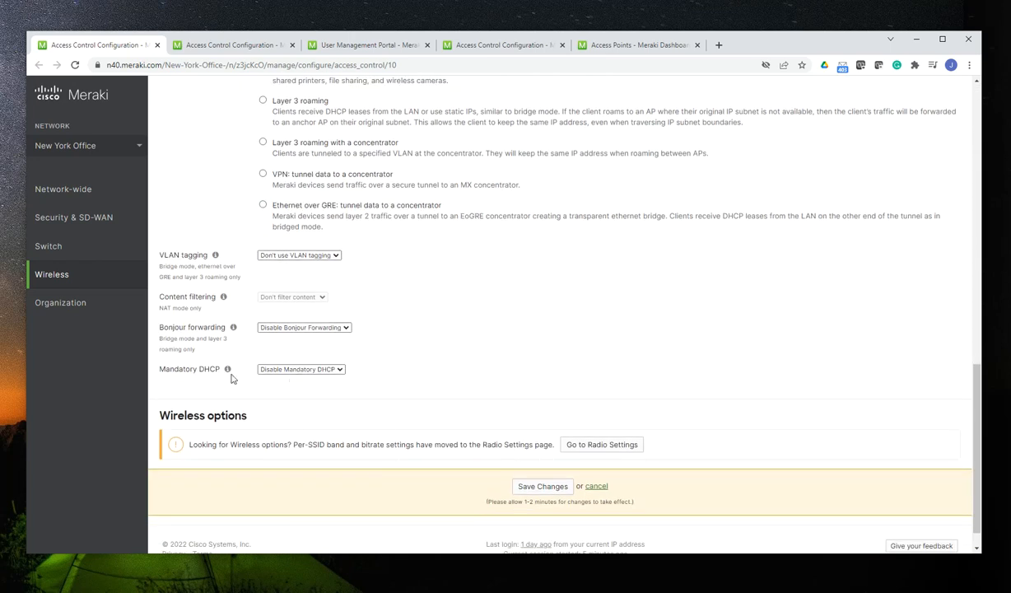
scroll(571, 354, up, 15)
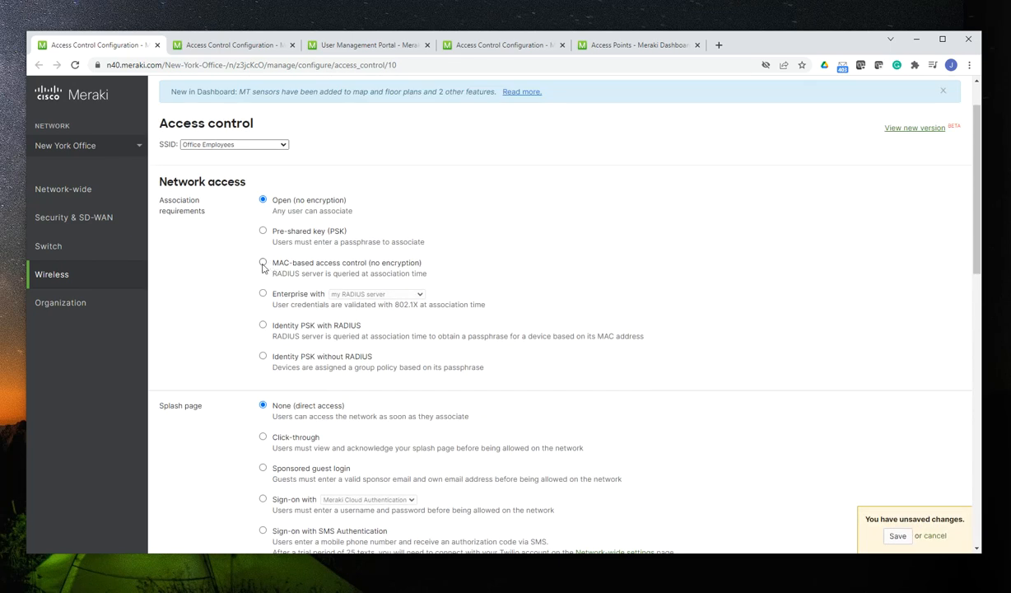
click(263, 293)
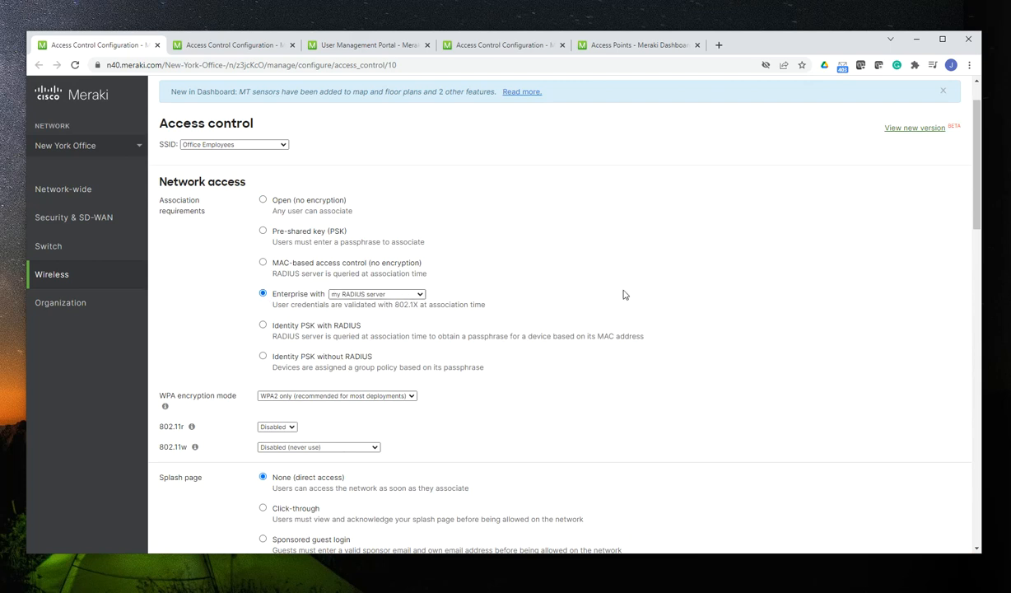
Run a connectivity test against the RADIUS server 172.16.5.160 on port 1812 with the prefilled credentials, and dismiss the results
scroll(576, 295, down, 3)
scroll(625, 294, down, 2)
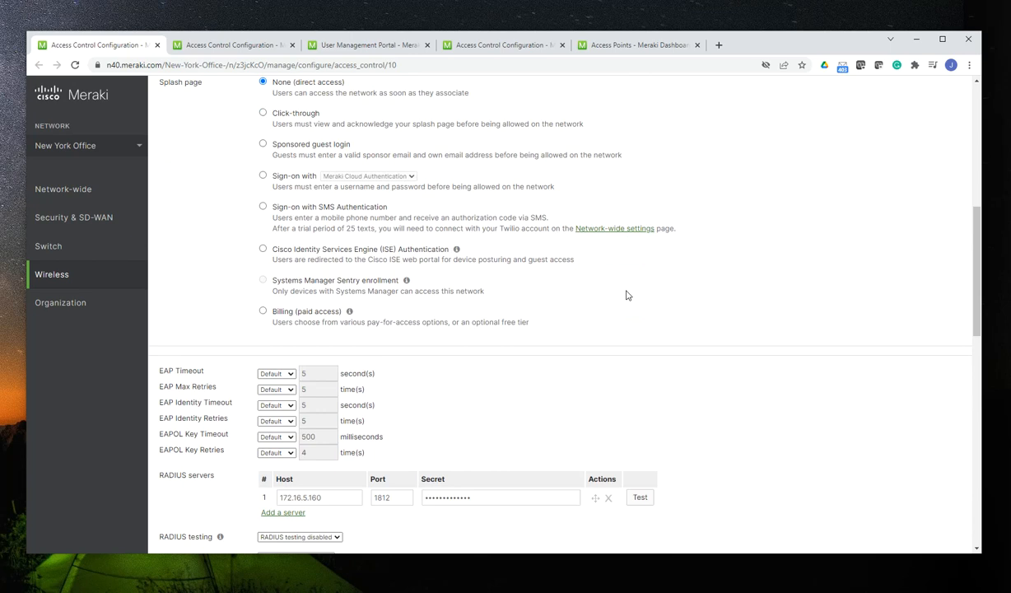
scroll(626, 294, down, 1)
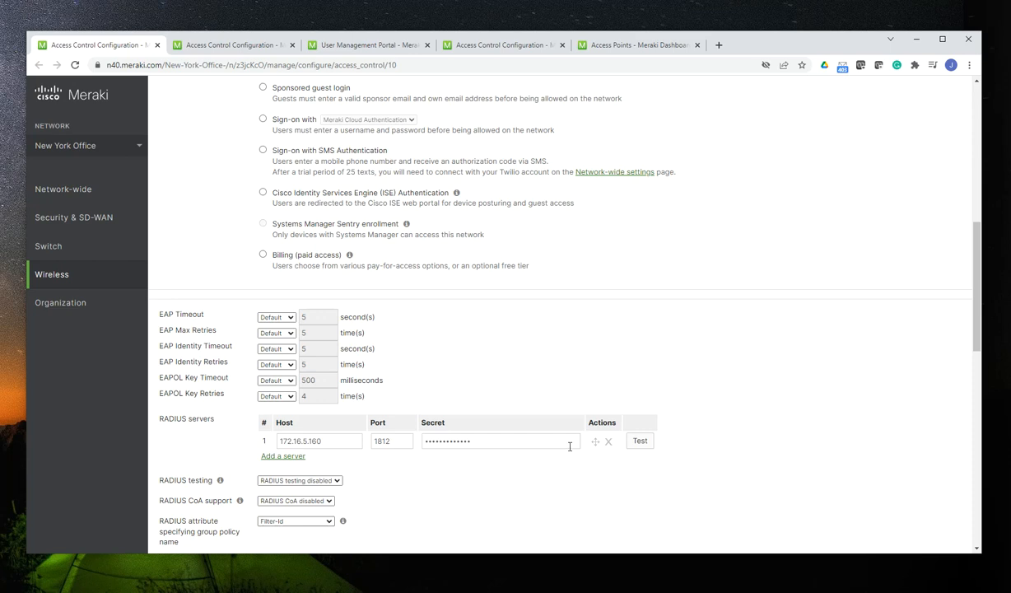
click(643, 442)
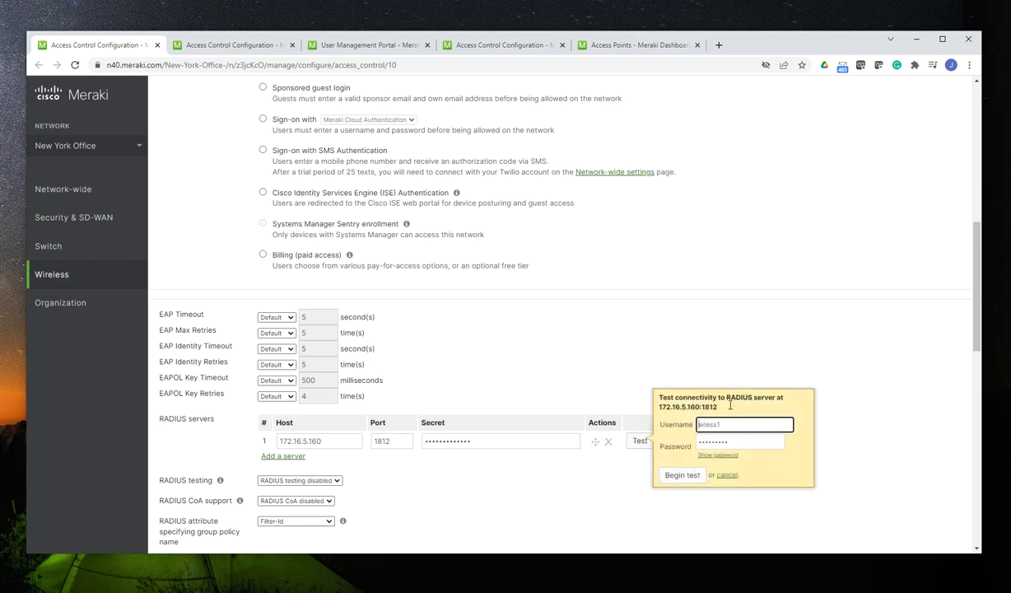
click(683, 475)
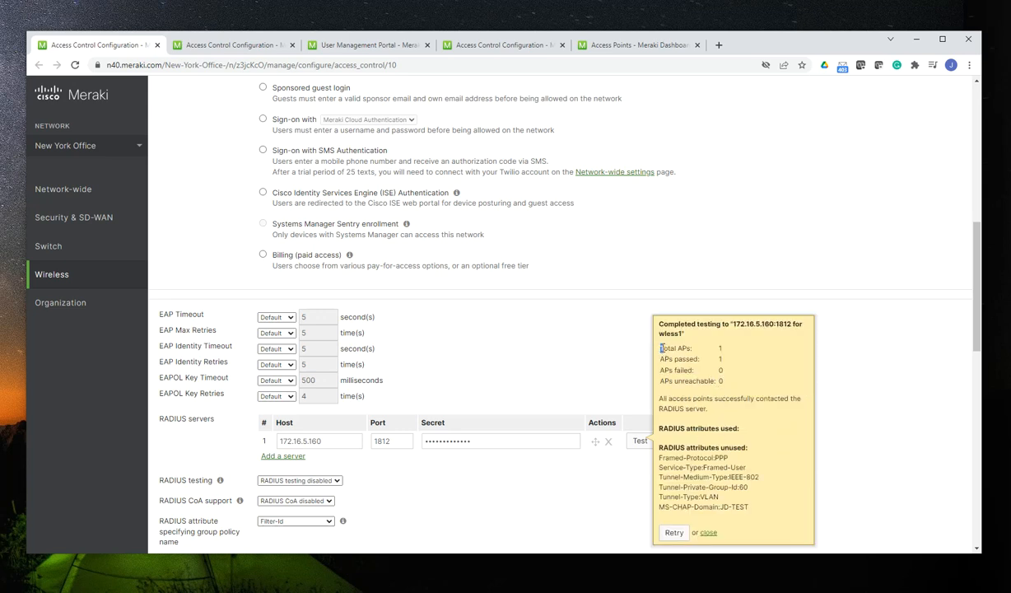
drag(659, 349, 733, 367)
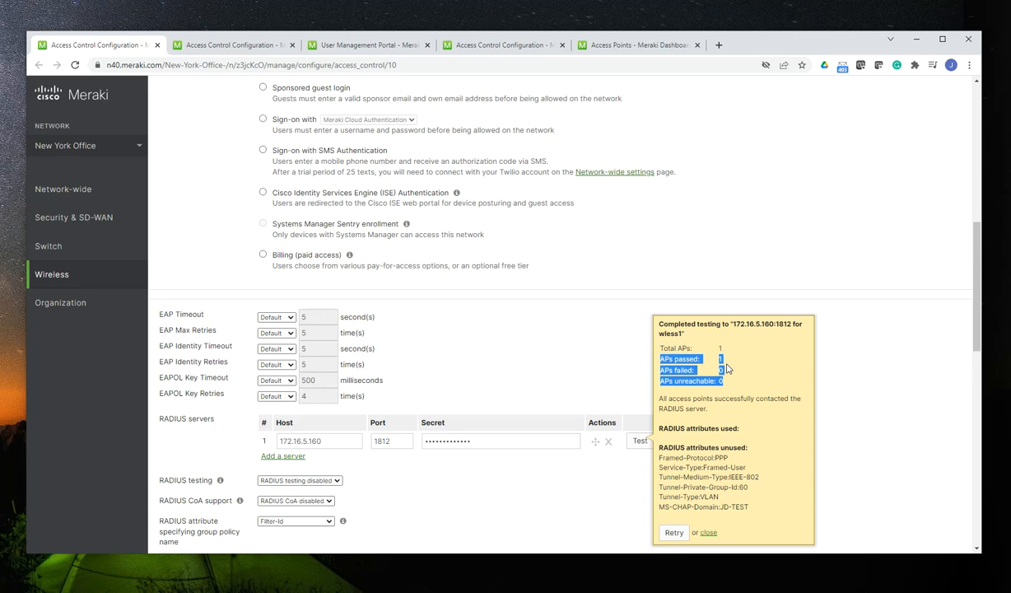
click(599, 293)
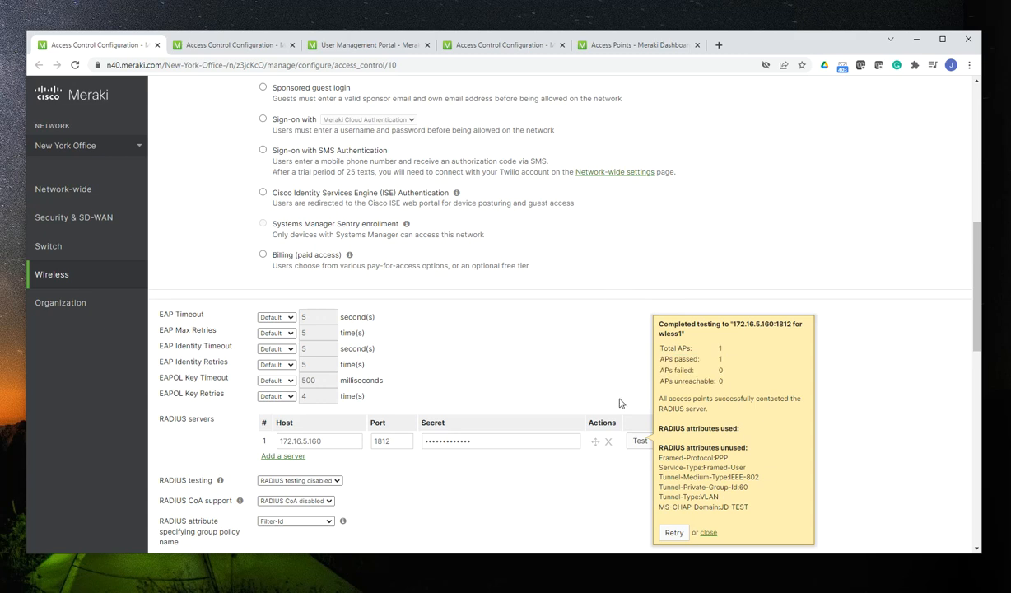
click(708, 532)
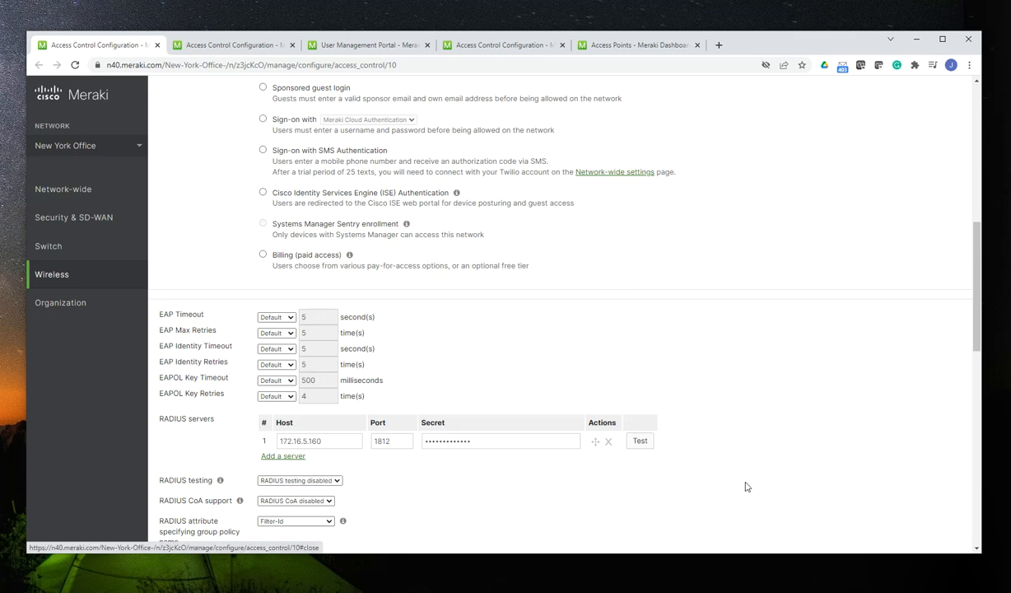
Switch to the 172.16.5.160 remote desktop and check the group memberships of wless1 in Active Directory Users and Computers
scroll(573, 309, up, 1)
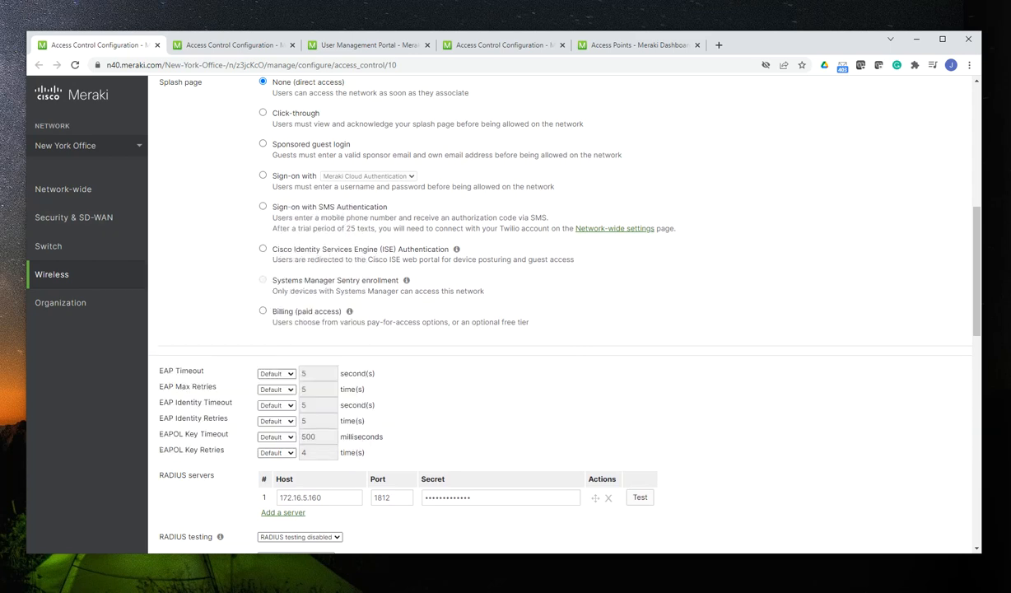
drag(2, 107, 273, 80)
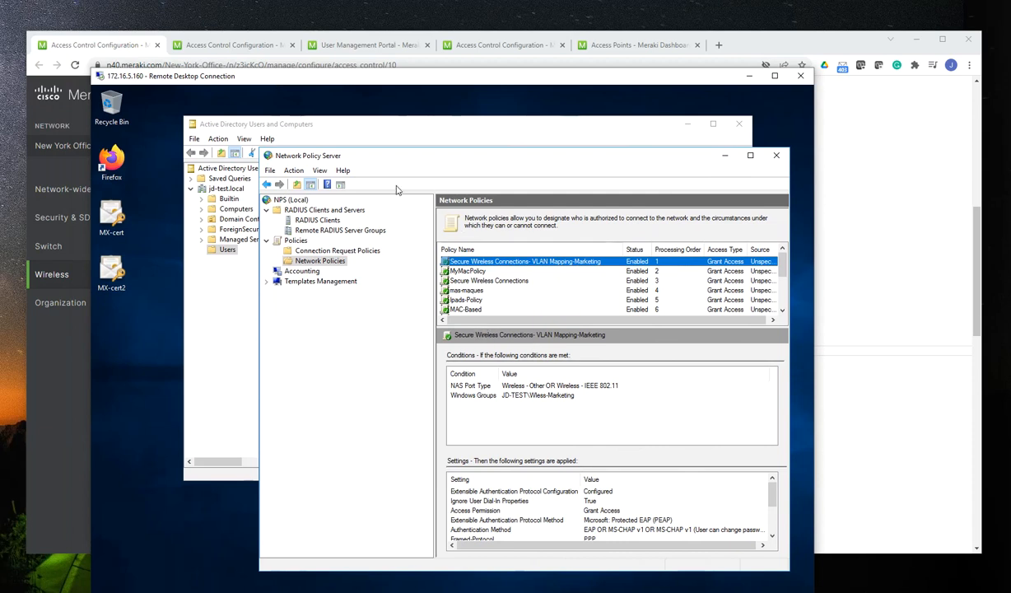
drag(392, 156, 362, 129)
drag(313, 132, 304, 124)
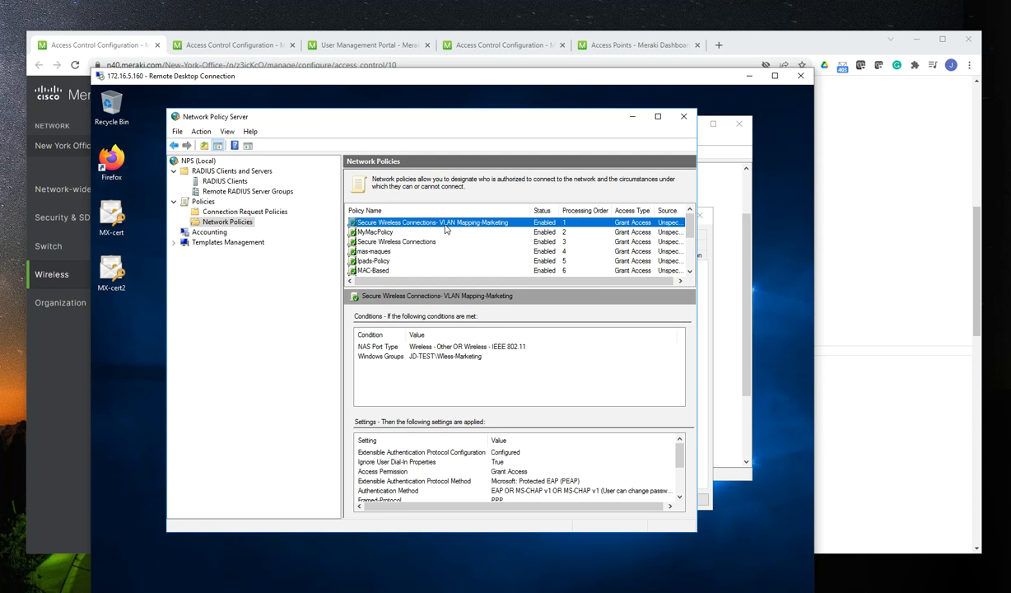
drag(394, 116, 365, 229)
click(416, 128)
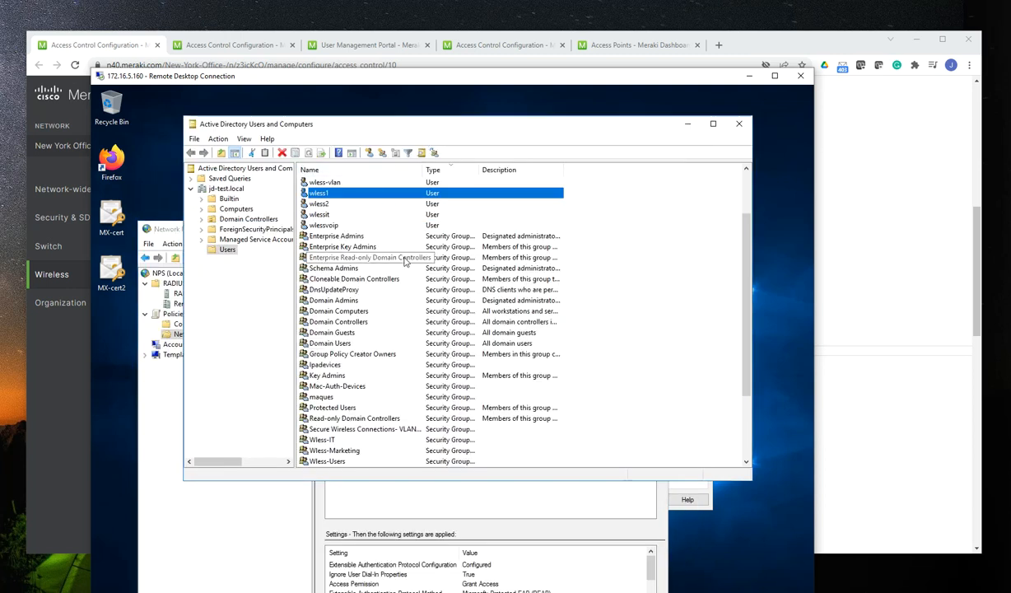
double_click(317, 193)
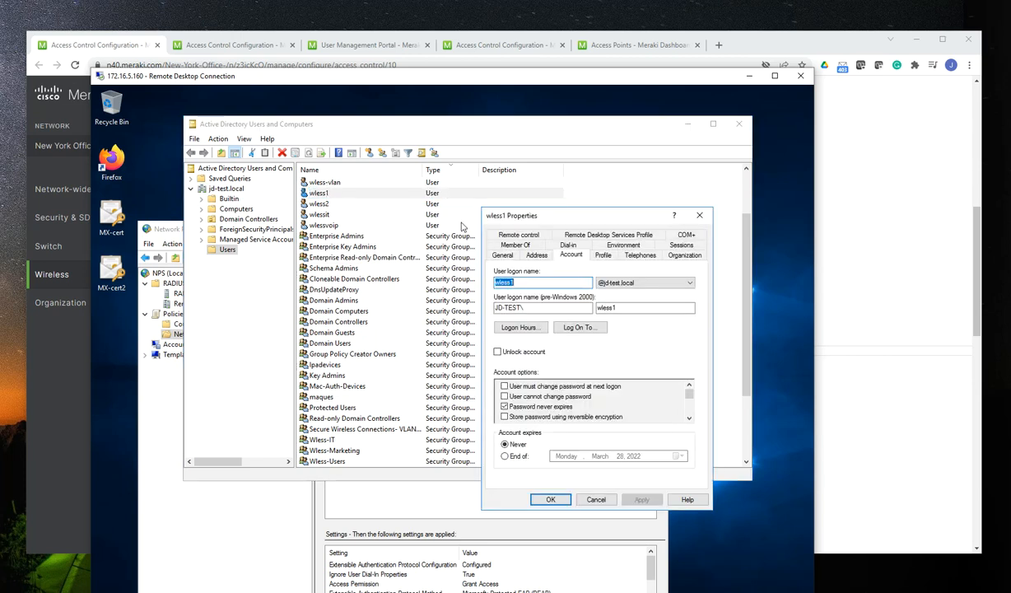
click(512, 244)
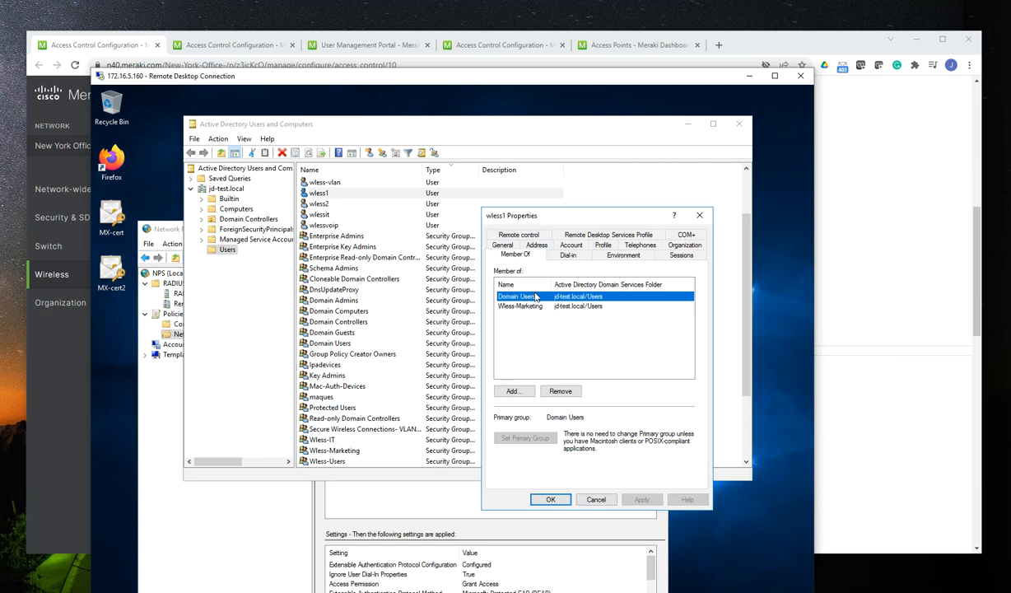
click(549, 499)
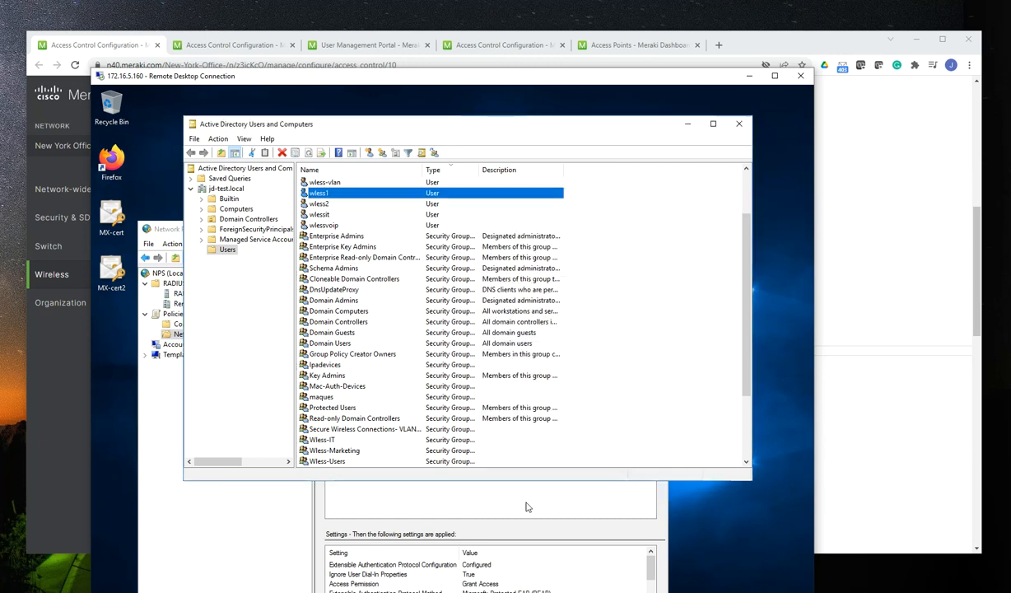
Inspect the conditions of the Secure Wireless Connections- VLAN Mapping-Marketing policy in Network Policy Server, and leave its properties unchanged
click(254, 508)
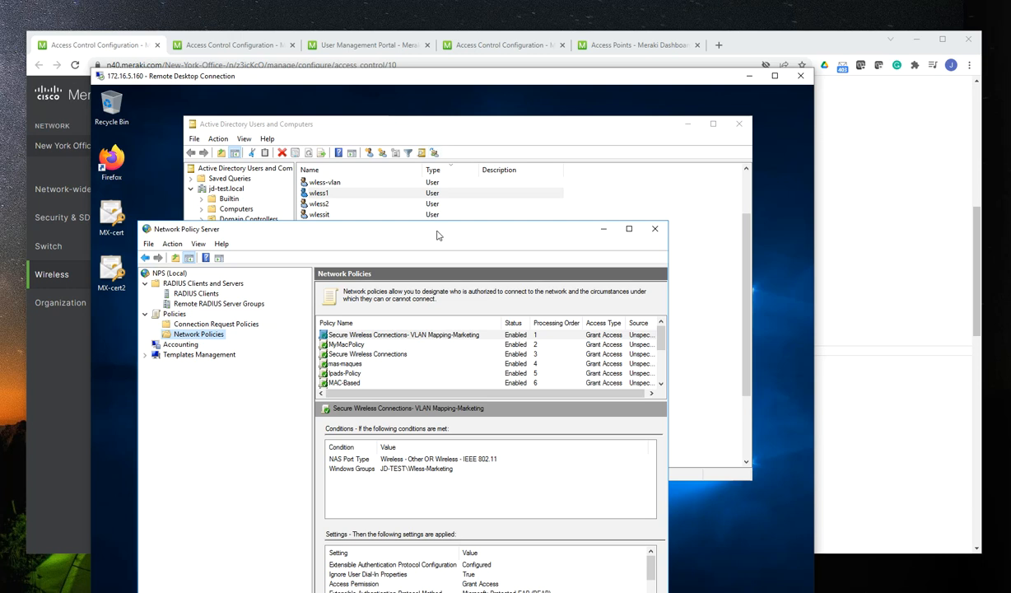
drag(419, 225, 451, 139)
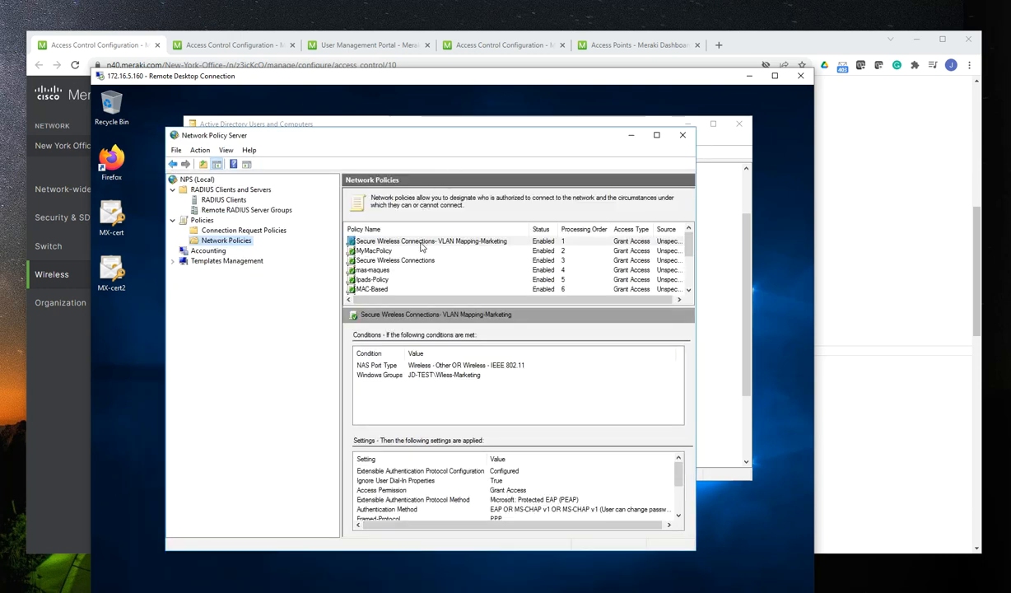
click(421, 242)
right_click(421, 246)
click(440, 316)
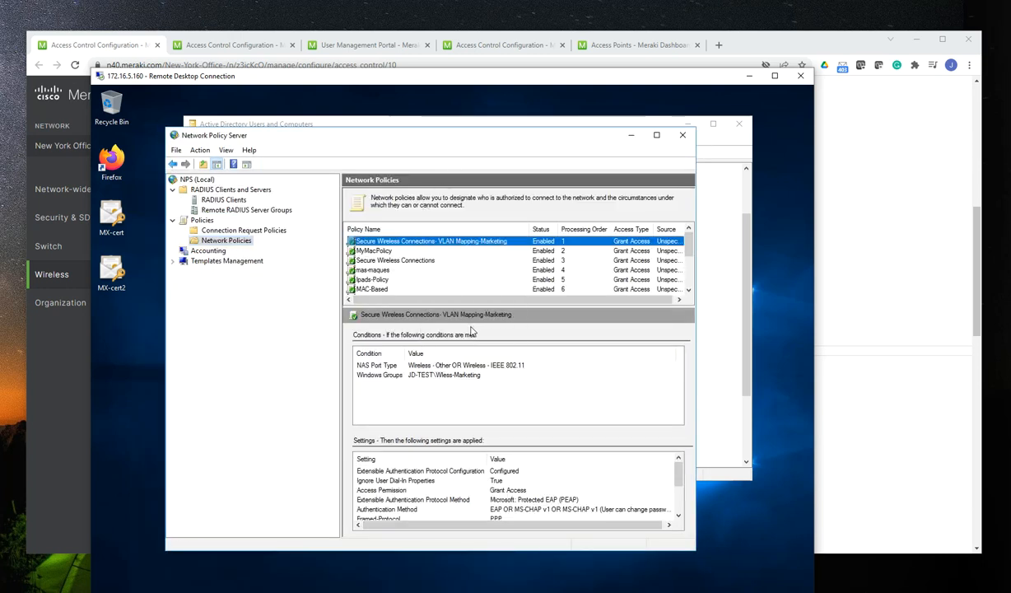
click(367, 199)
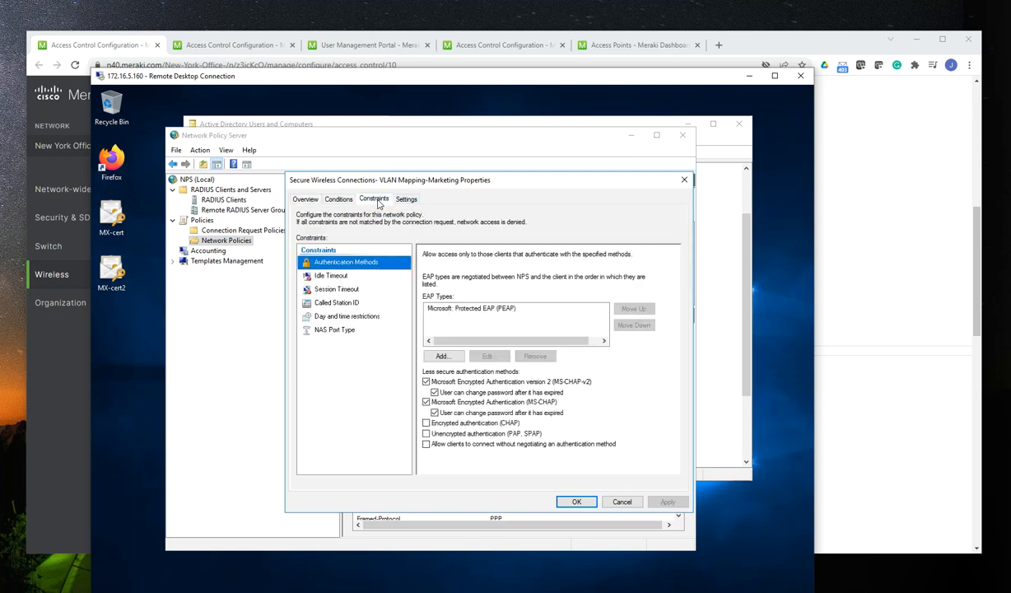
click(337, 202)
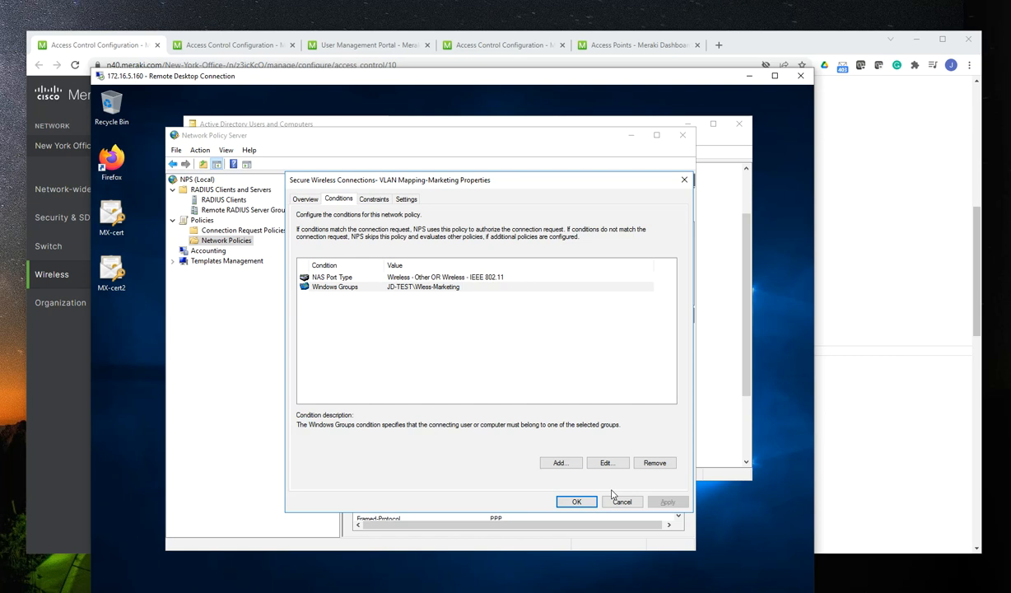
click(620, 501)
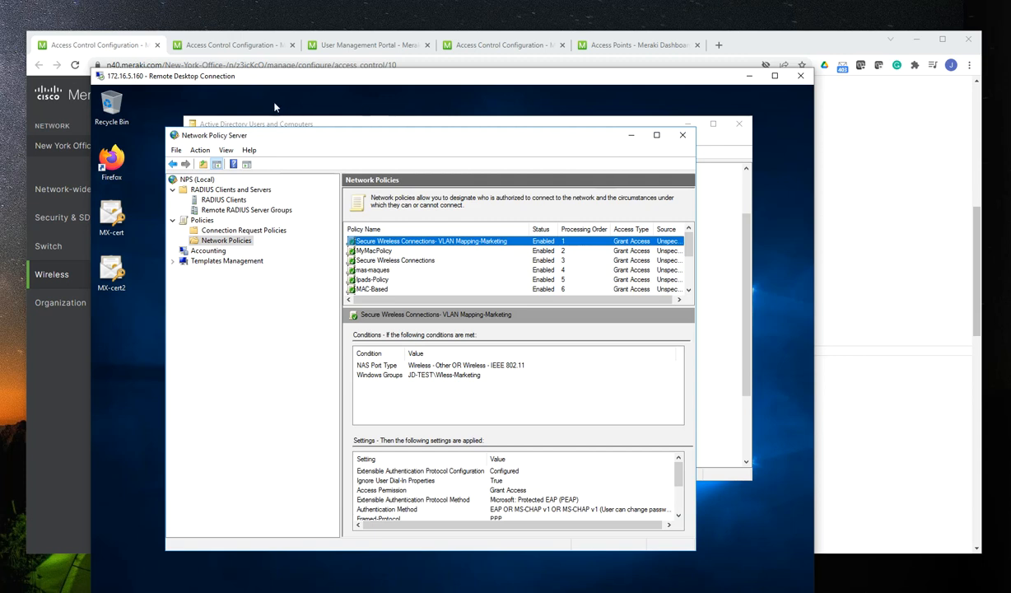
Switch back to the Meraki dashboard and review the SSID's association requirement and RADIUS server settings
click(927, 217)
scroll(452, 317, up, 2)
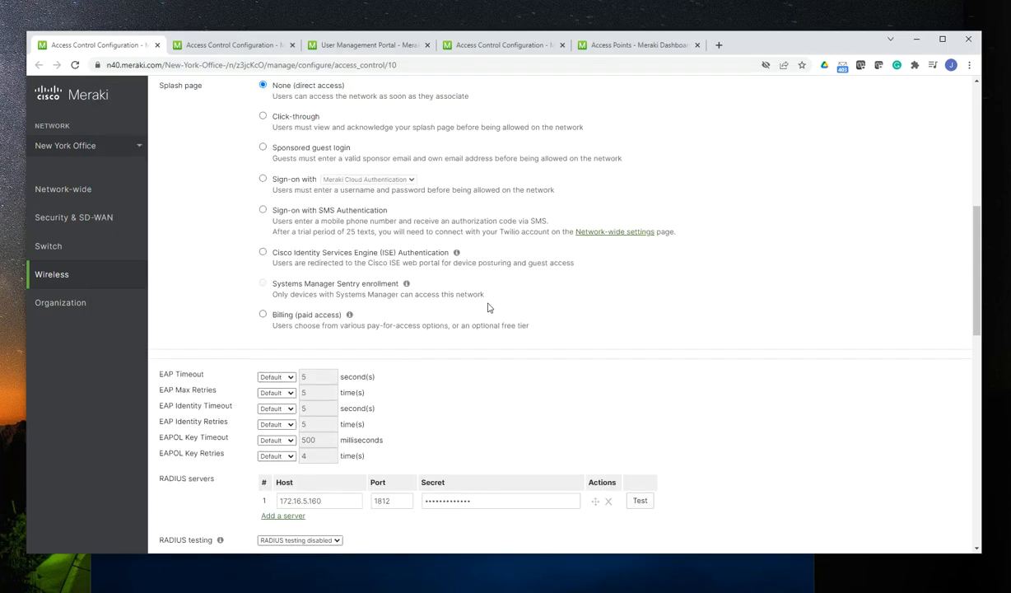
scroll(478, 263, up, 4)
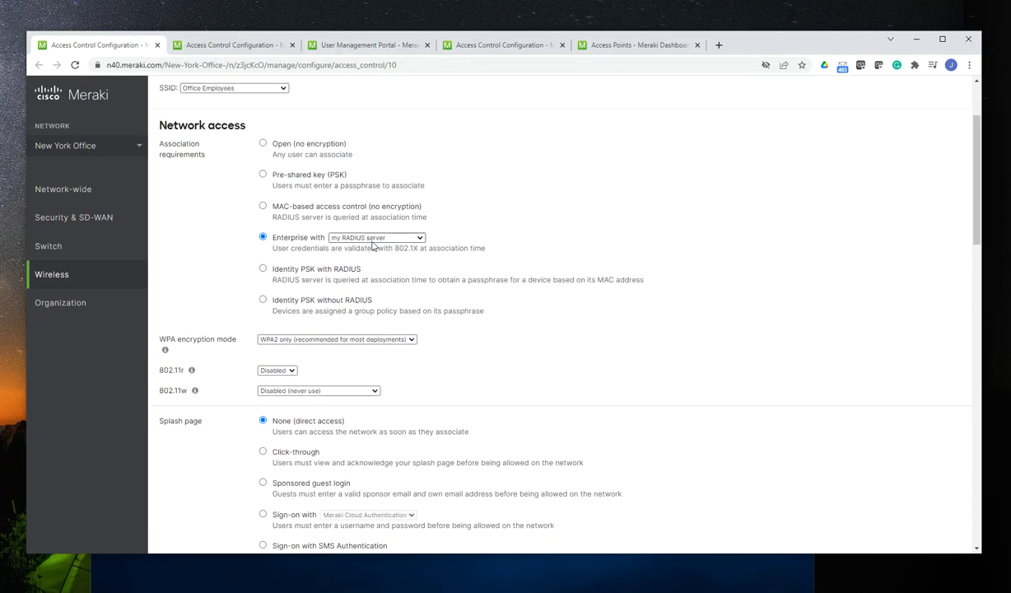
scroll(414, 256, down, 4)
scroll(431, 276, down, 3)
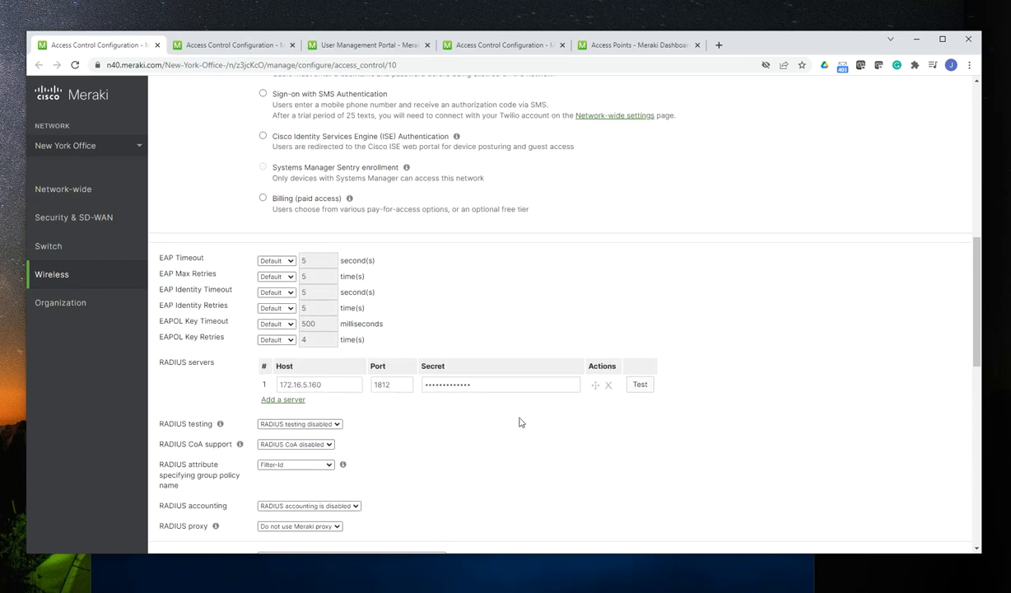
scroll(527, 395, up, 6)
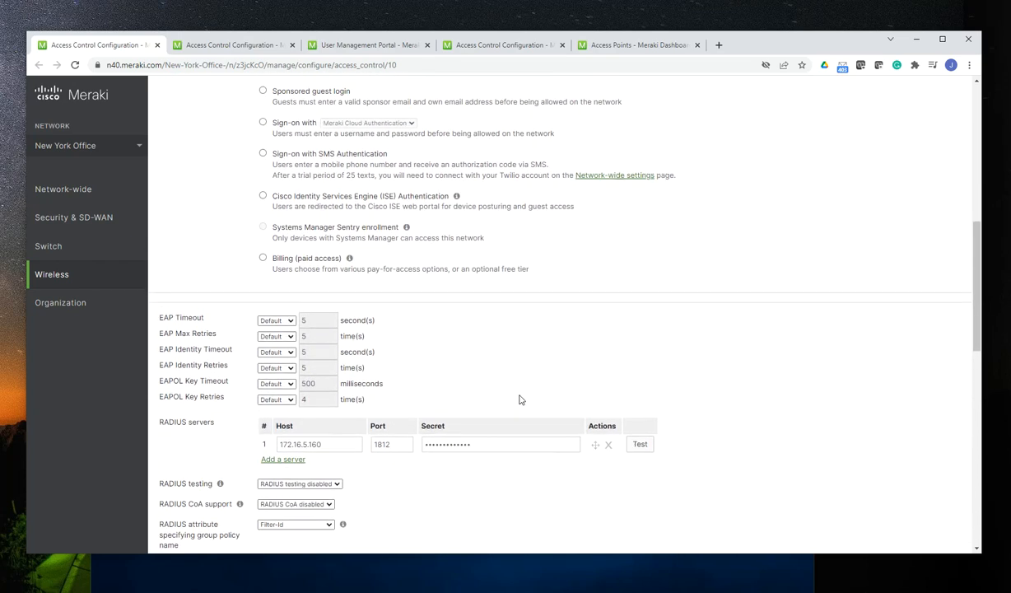
Switch to the 172.16.5.109 remote desktop and connect its Wi-Fi to the Office Employees network
mouse_move(86, 303)
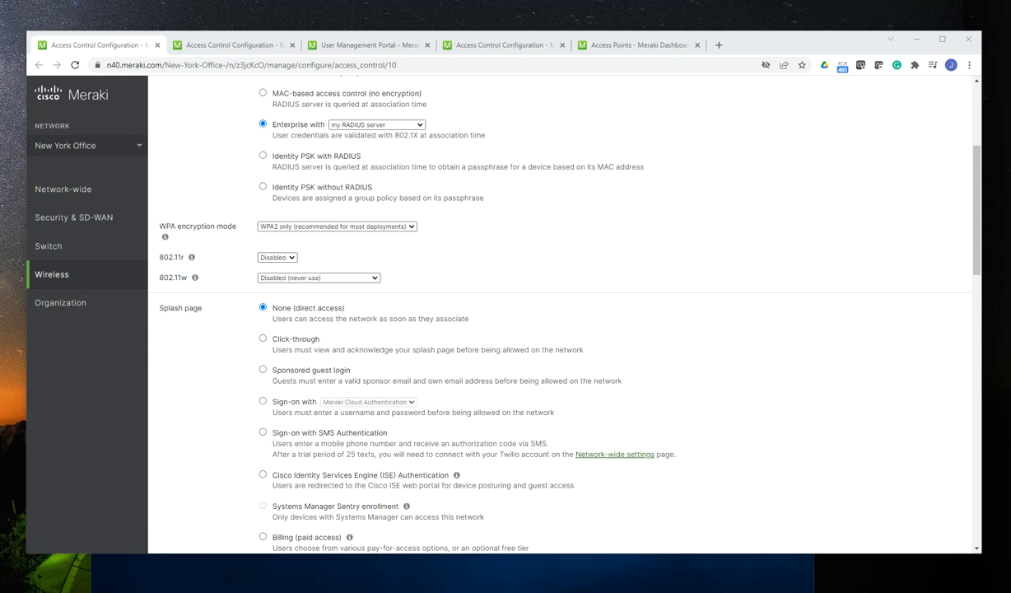
drag(0, 16, 515, 42)
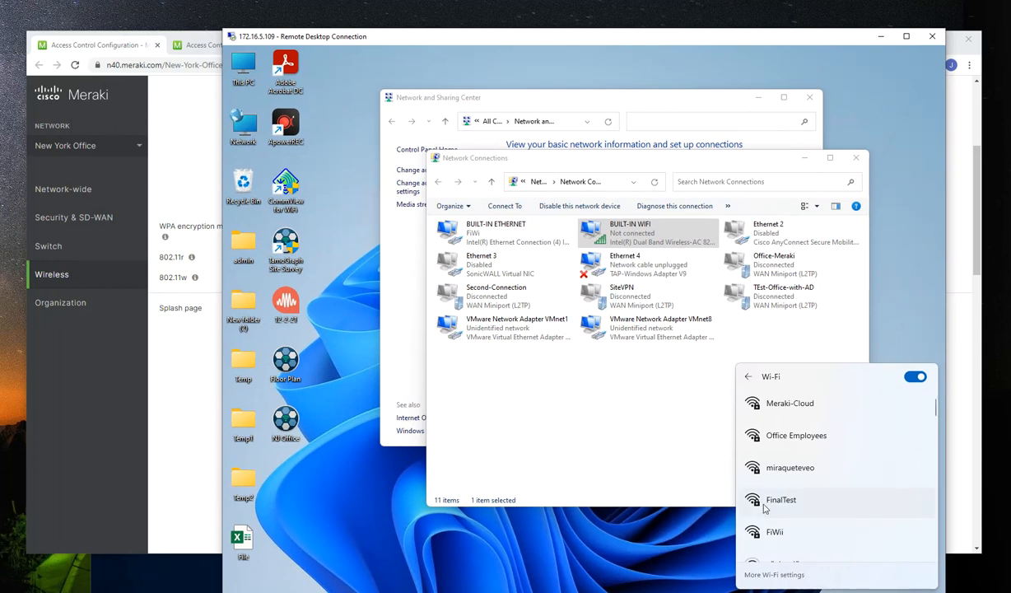
click(795, 448)
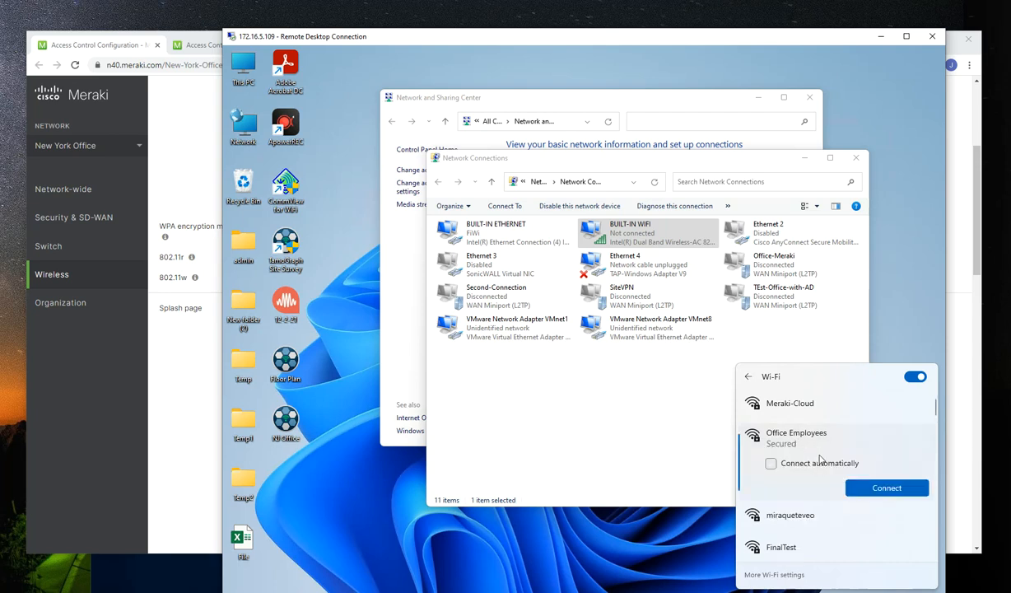
click(883, 487)
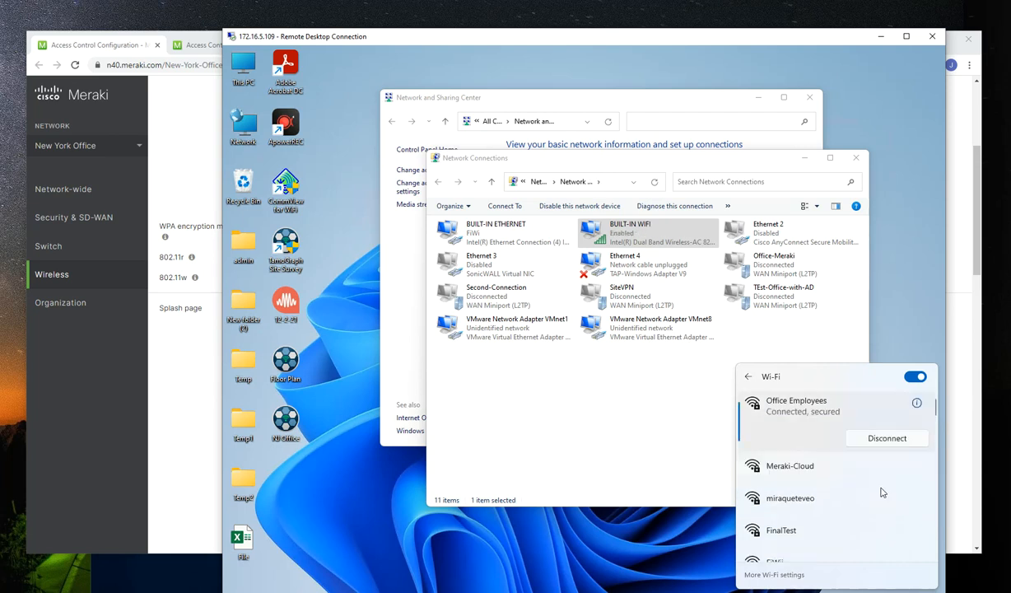
Disconnect the Wi-Fi from Office Employees and forget the saved network
click(876, 441)
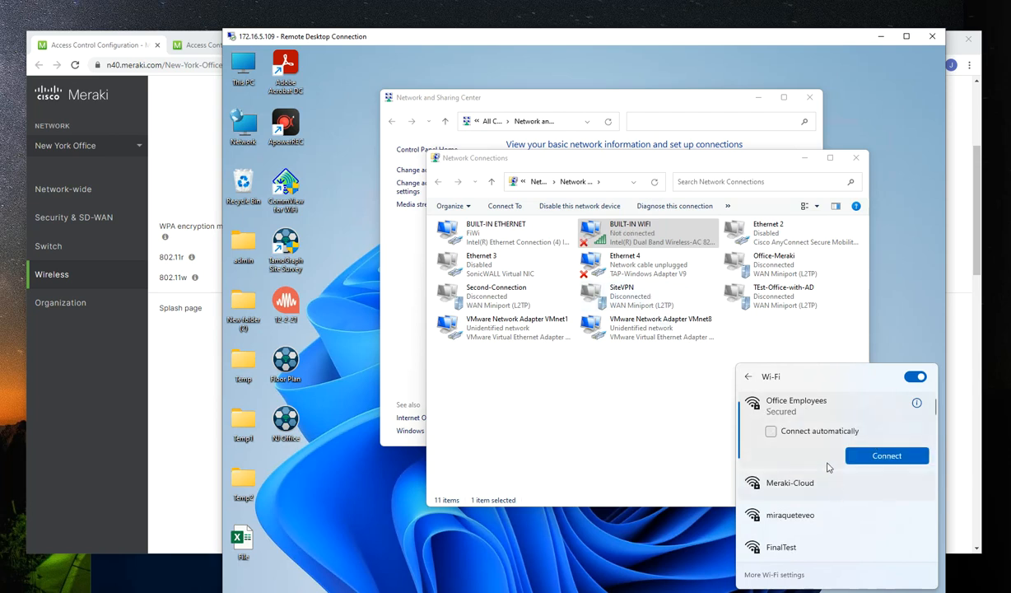
right_click(794, 411)
click(817, 458)
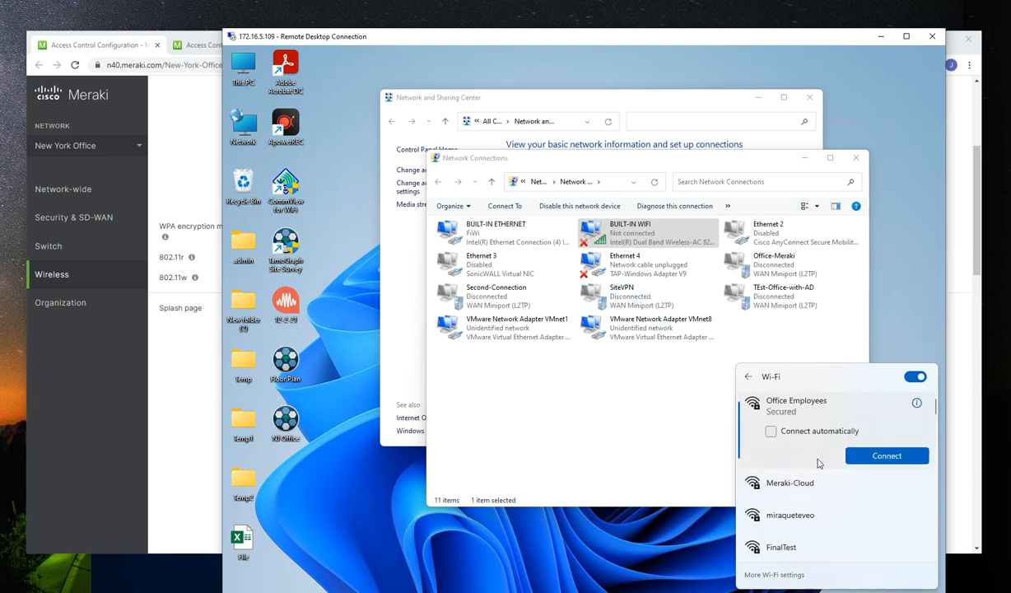
Look through the Wi-Fi networks available to BUILT-IN WIFI, and review the Office Employees access control settings in the Meraki dashboard
click(601, 433)
right_click(629, 245)
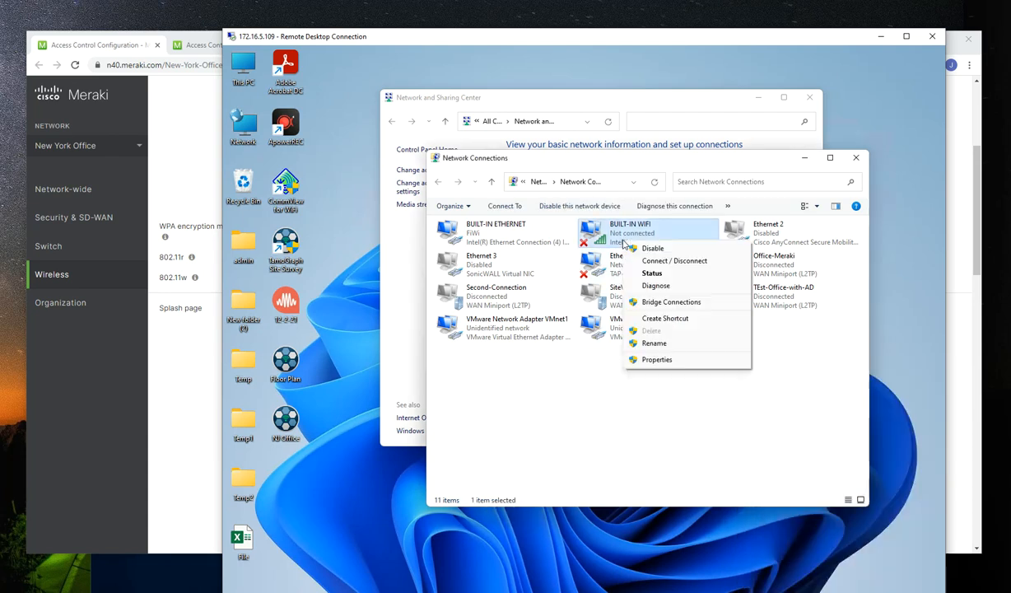
click(659, 260)
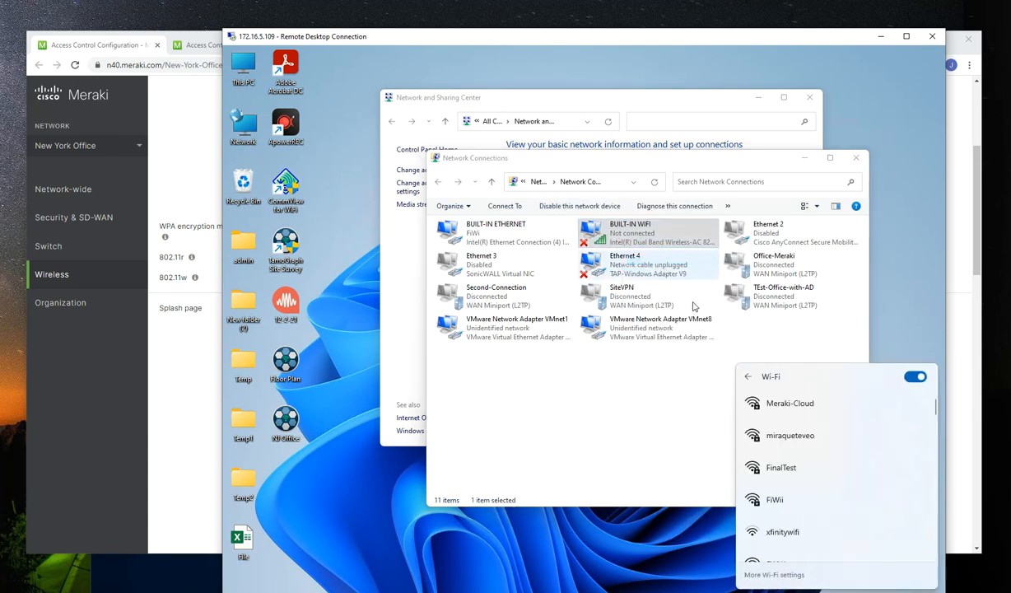
scroll(814, 474, down, 3)
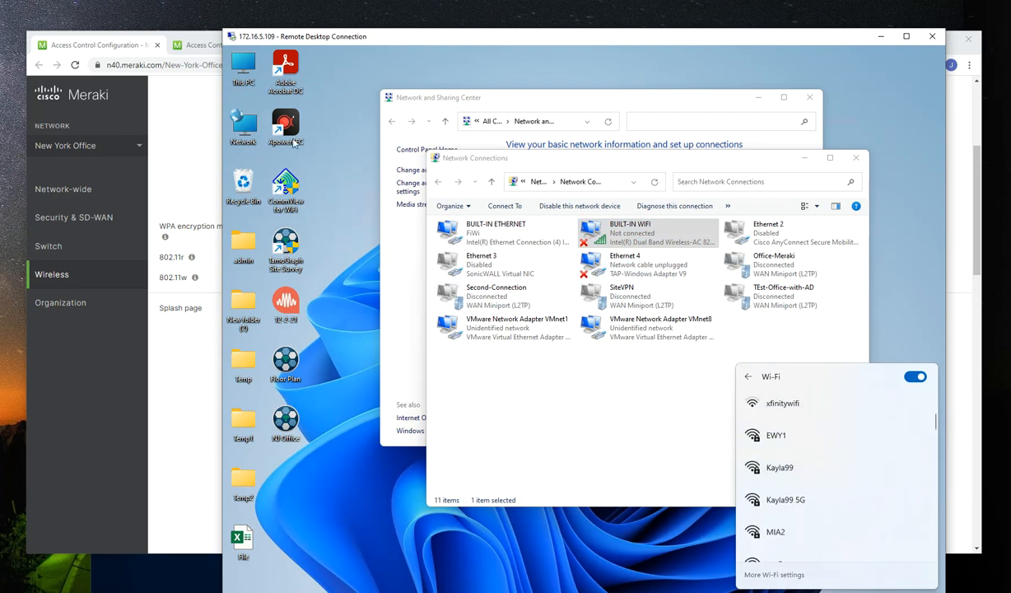
click(173, 375)
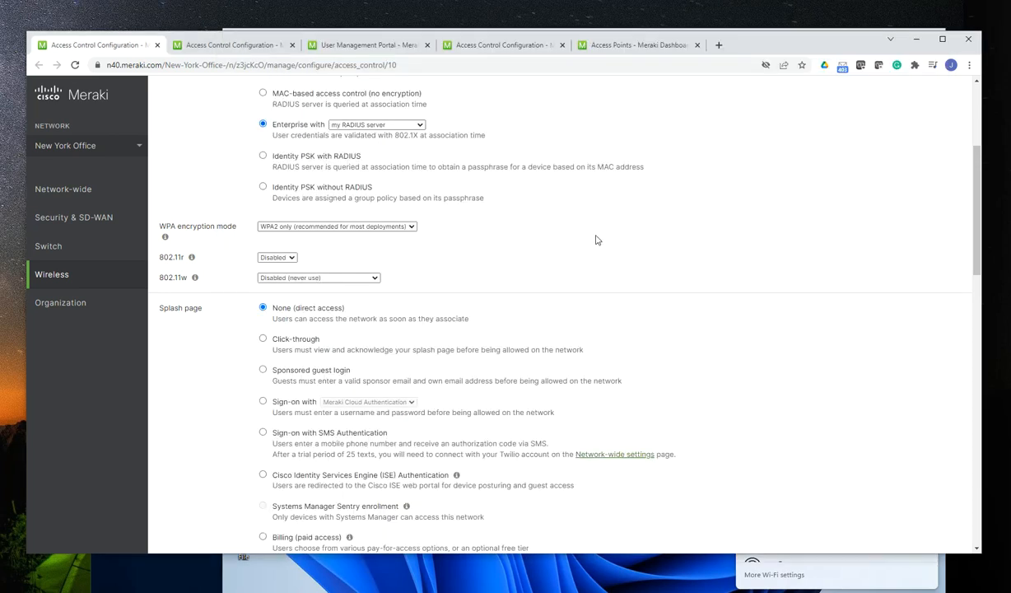
scroll(600, 247, up, 3)
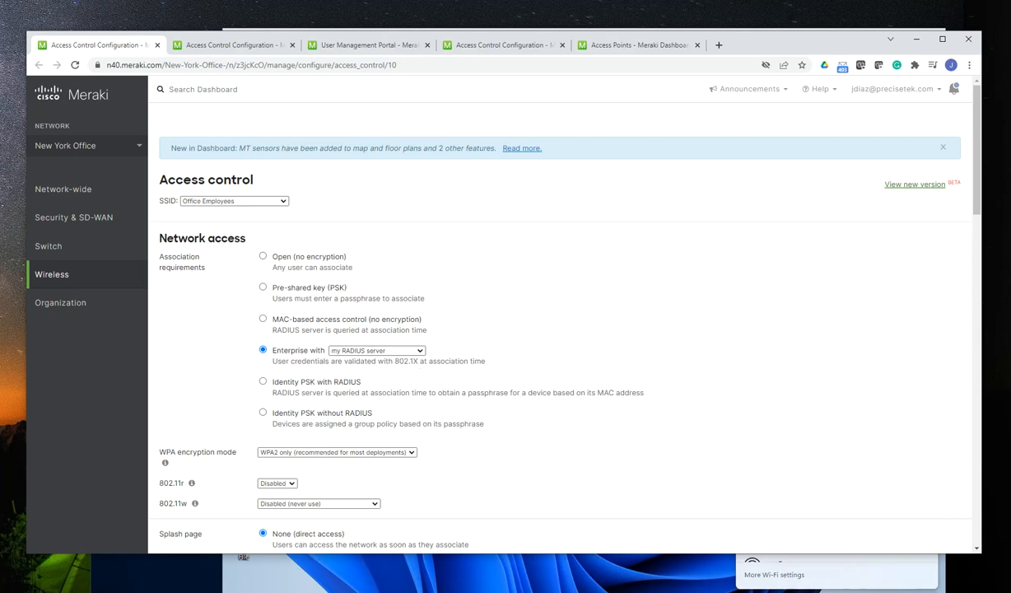
Return to the 172.16.5.109 remote desktop and start connecting BUILT-IN WIFI to the Office Employees network
click(468, 562)
right_click(605, 231)
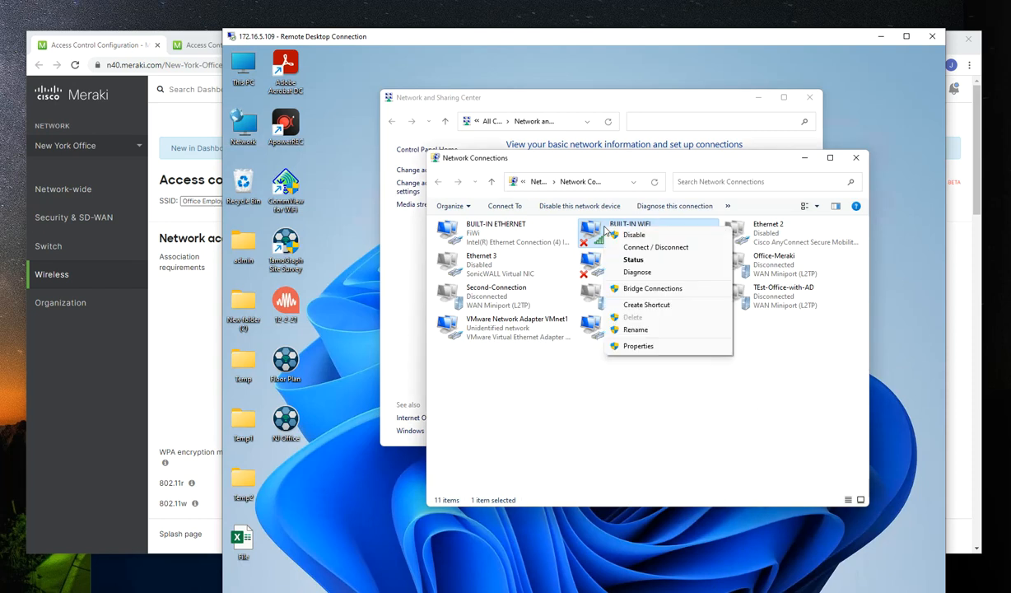
click(655, 247)
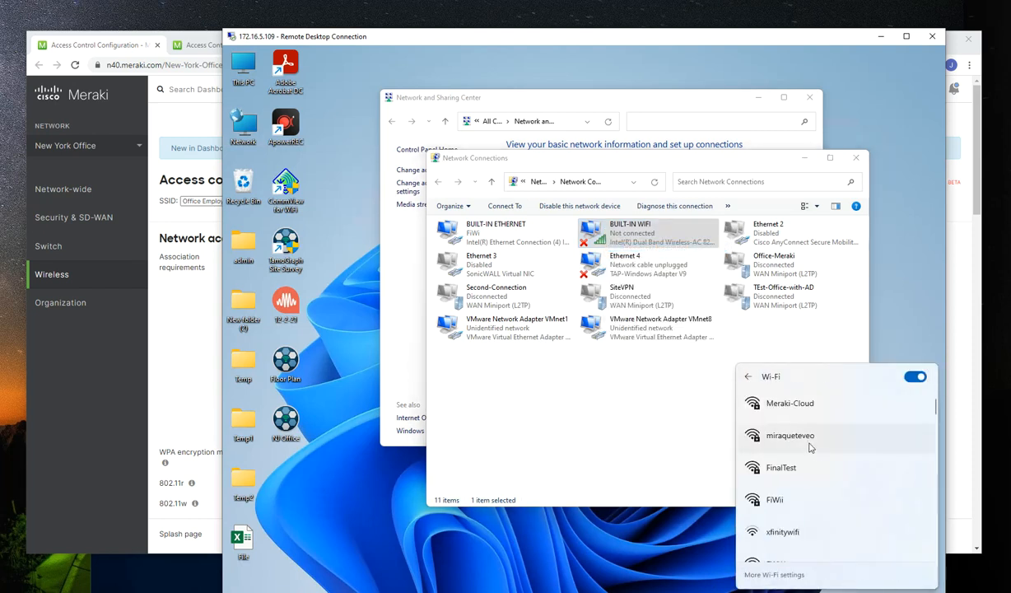
scroll(809, 447, down, 5)
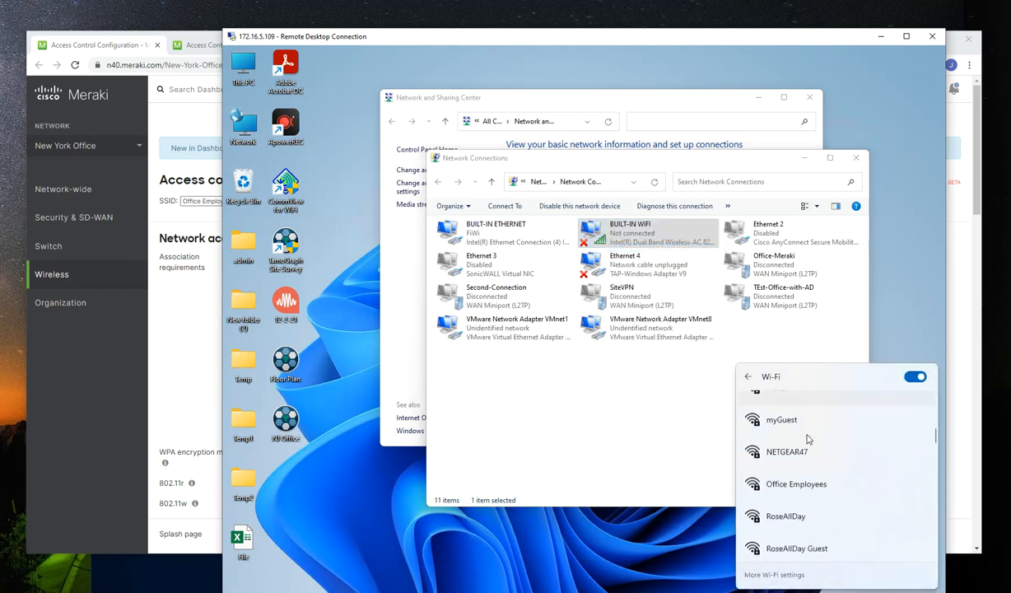
click(789, 483)
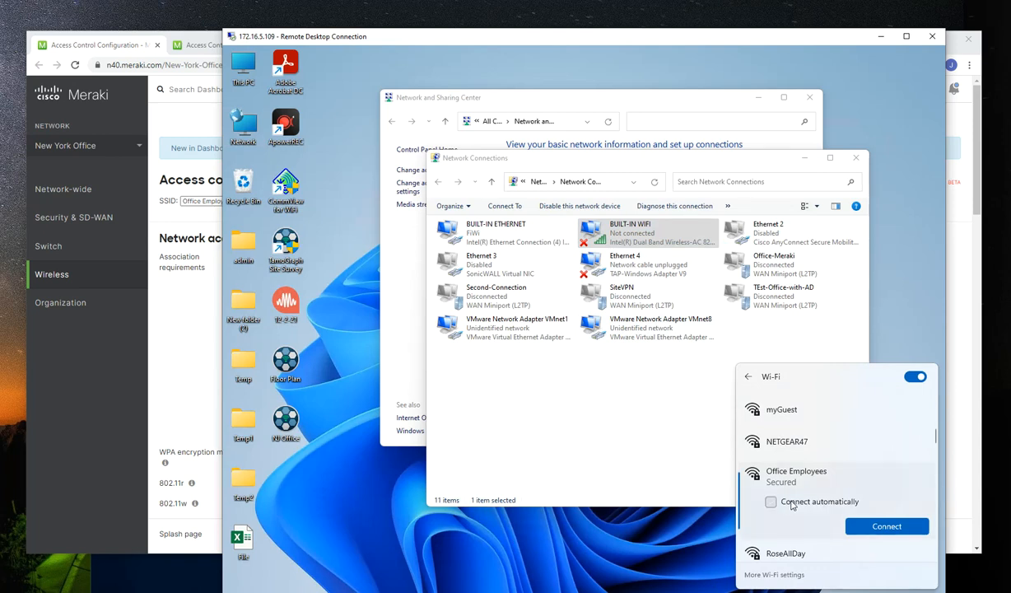
click(856, 526)
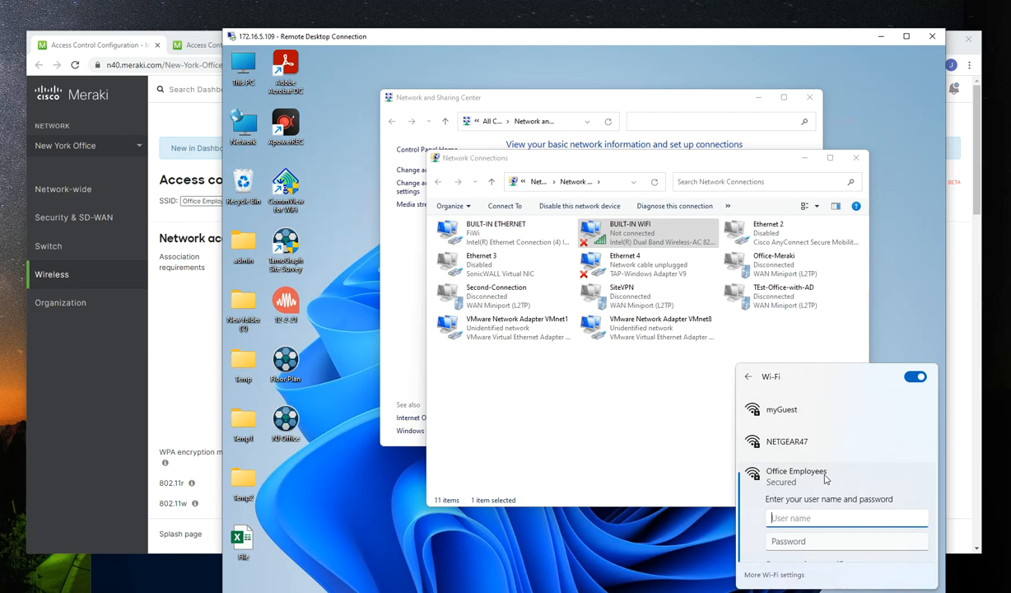
Sign in to Office Employees with the user name wless1 and the account password, and close the Wi-Fi list
text(wless1)
key(Tab)
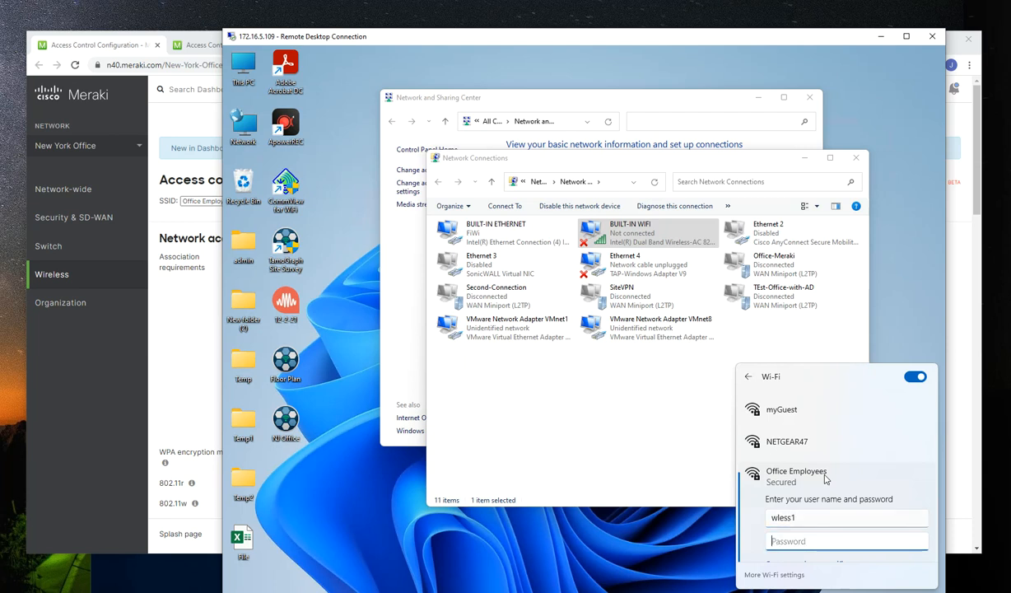
text(wless1234)
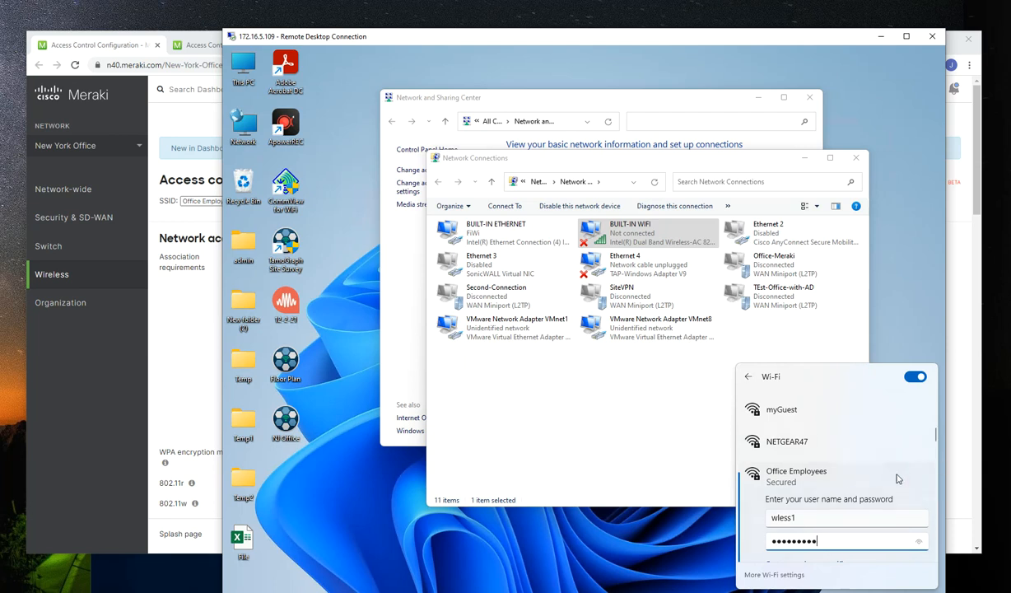
scroll(826, 479, down, 1)
click(792, 534)
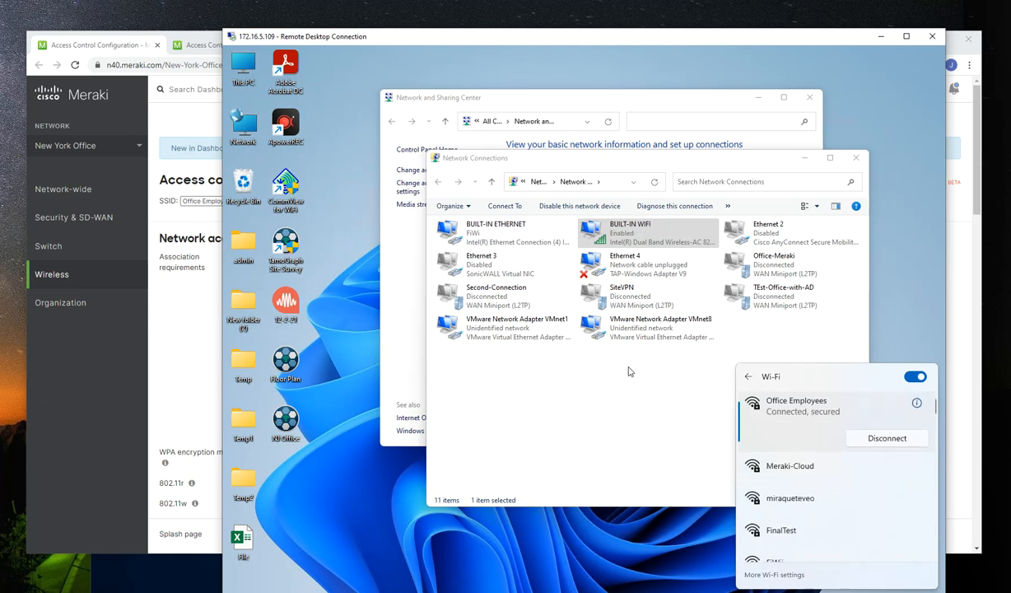
click(652, 452)
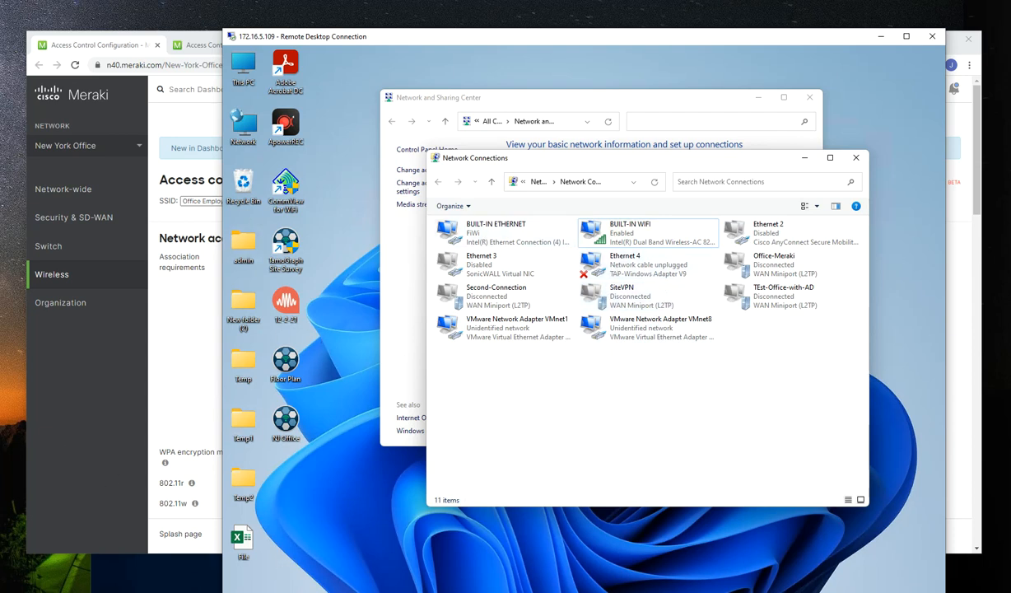
Switch to the 172.16.5.160 remote desktop and examine the list of network policies in Network Policy Server
click(739, 591)
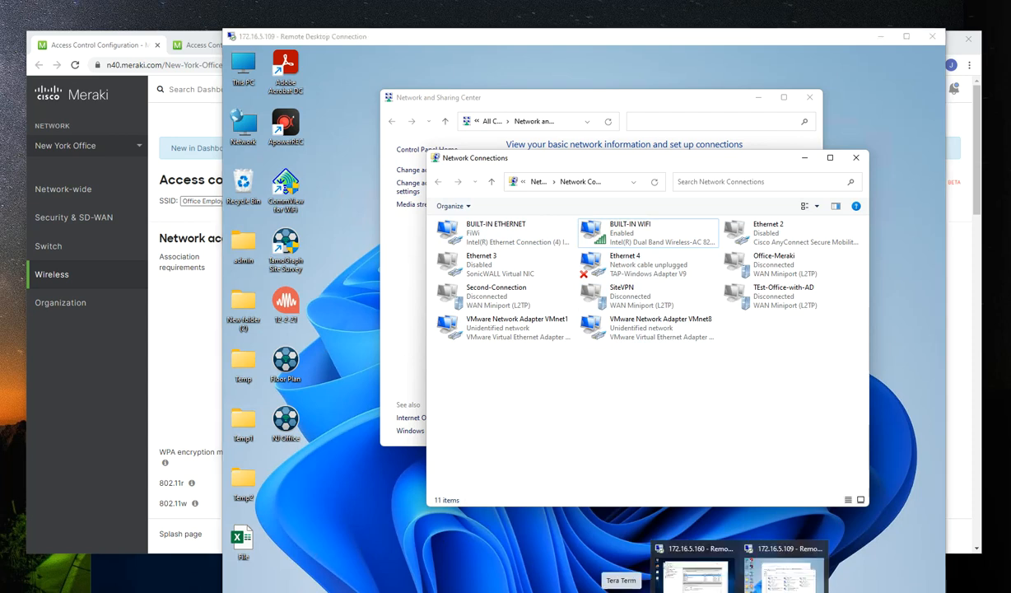
click(698, 565)
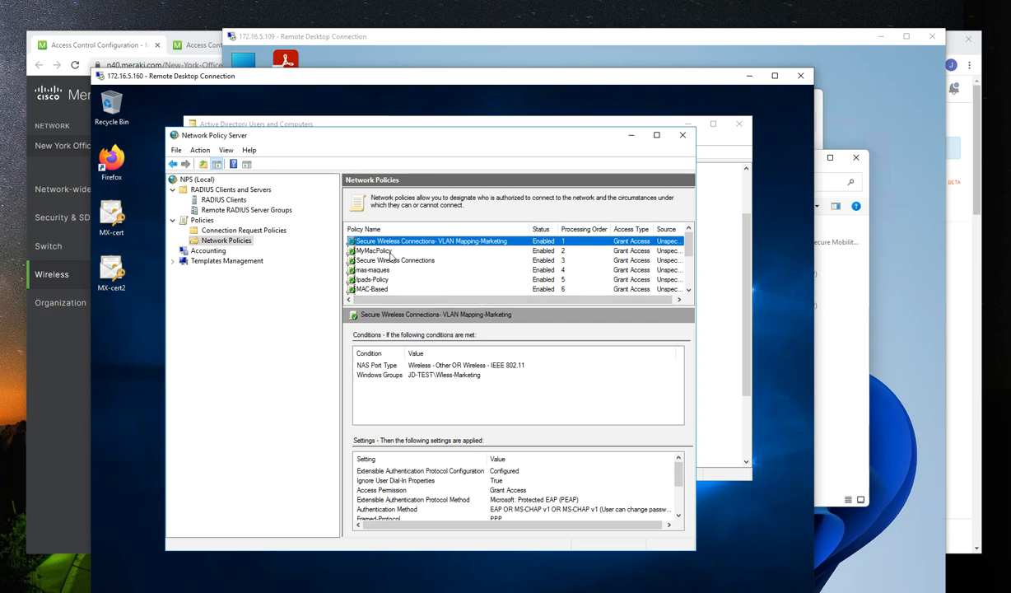
scroll(410, 266, down, 3)
scroll(411, 267, up, 3)
Switch back to the Meraki dashboard and view the Enterprise authentication choices for Office Employees, keeping my RADIUS server
click(51, 433)
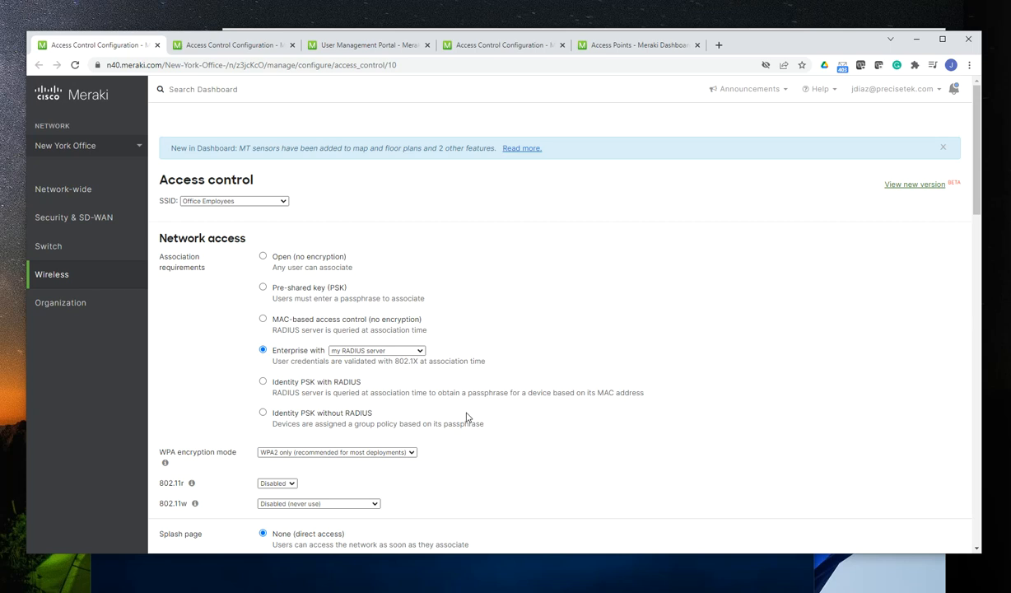
click(420, 351)
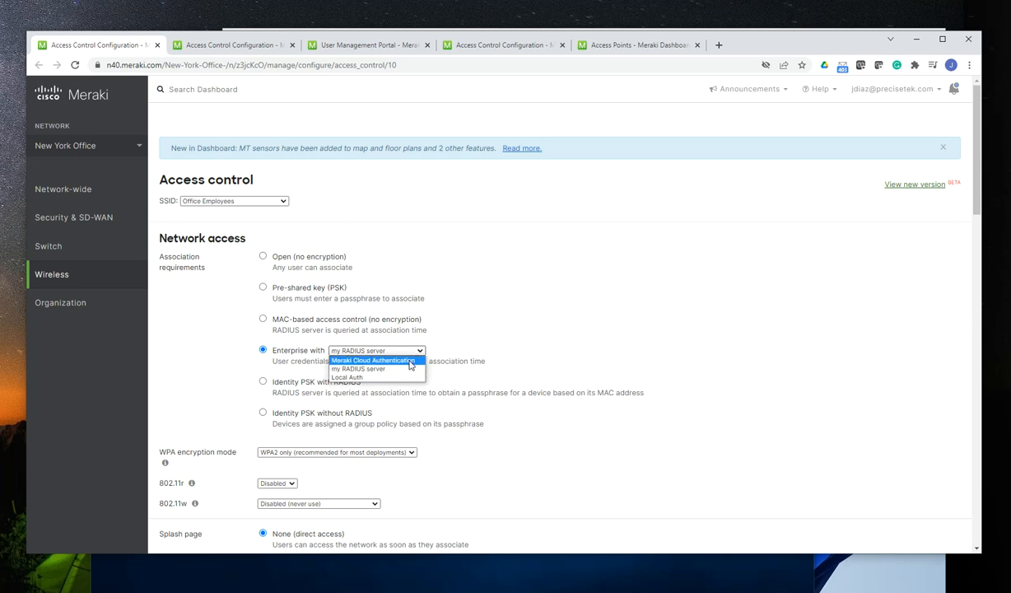
click(507, 311)
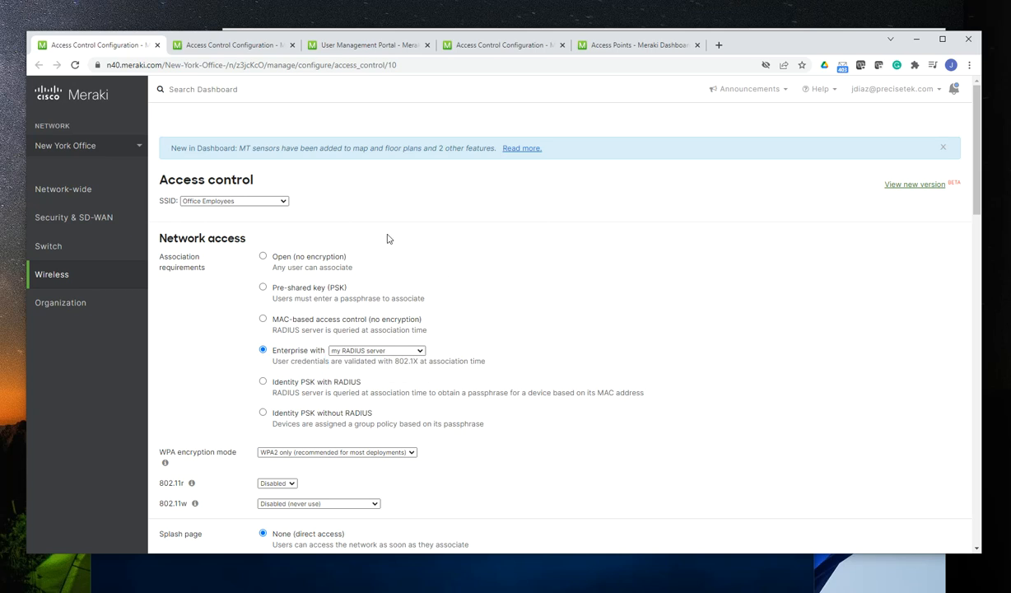
Go to the Meraki-Cloud SSID's access control page and open its linked Users page in a new browser tab
click(239, 45)
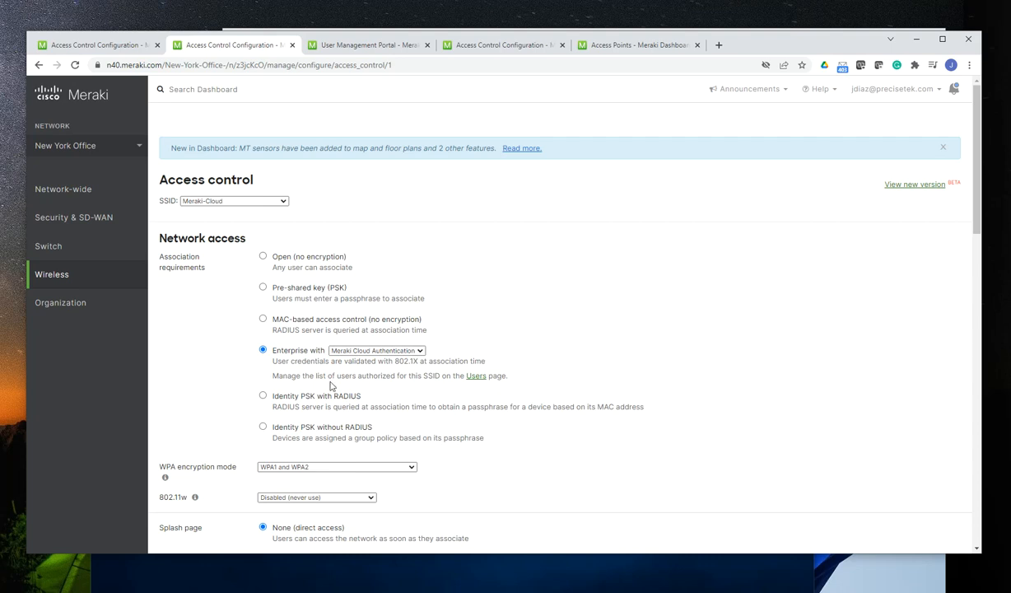
right_click(482, 379)
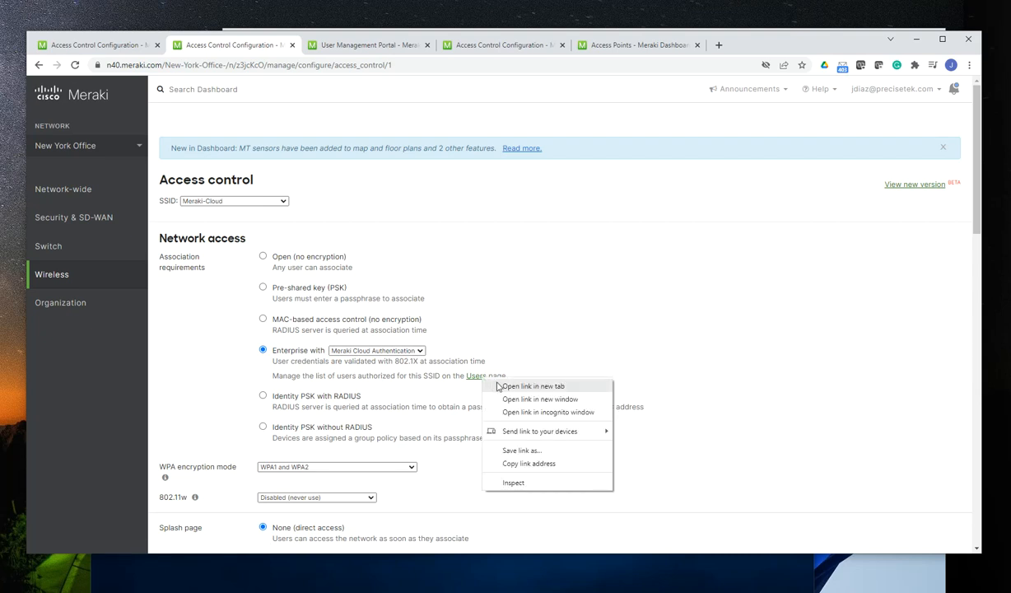
click(497, 386)
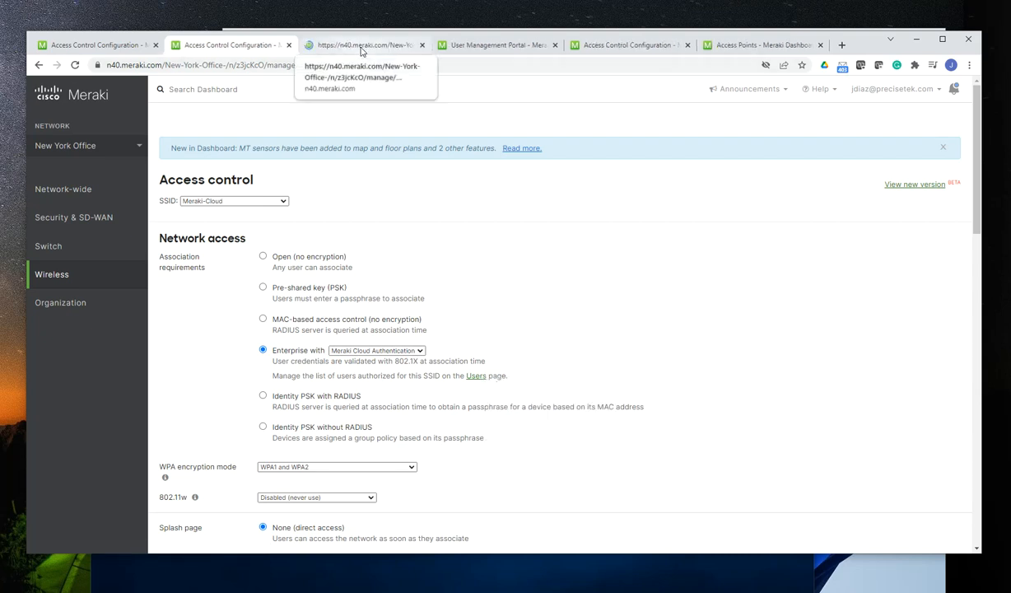
click(360, 46)
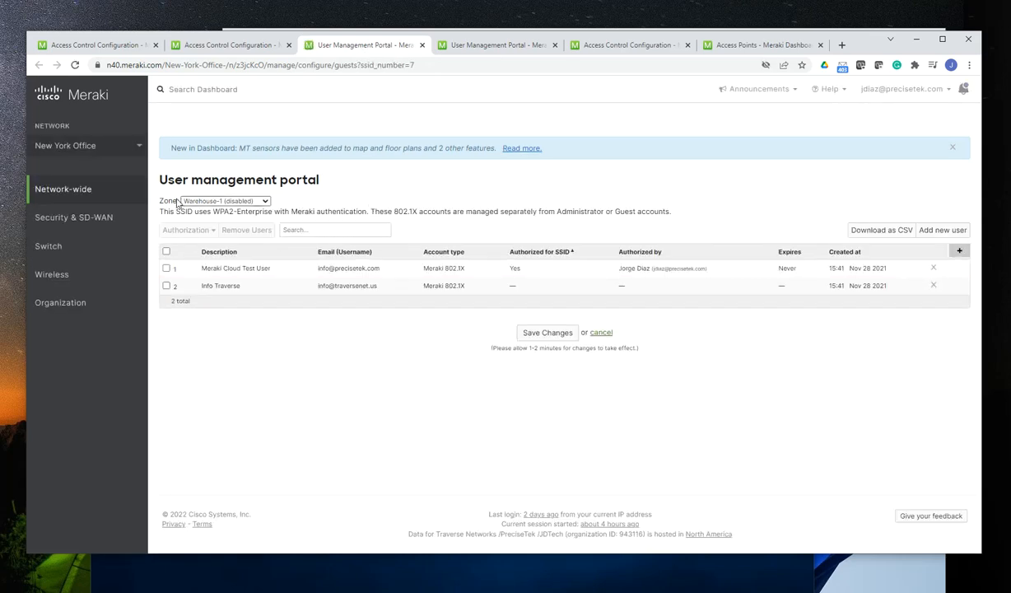
Set the zone of the user management portal to the Meraki-Cloud SSID
drag(180, 200, 156, 203)
click(264, 202)
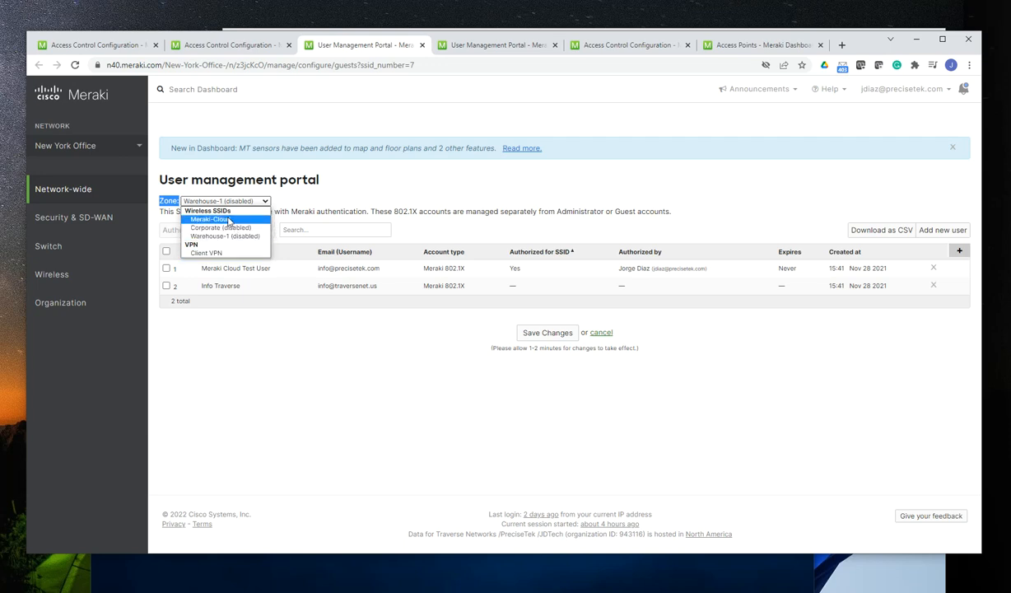
click(227, 220)
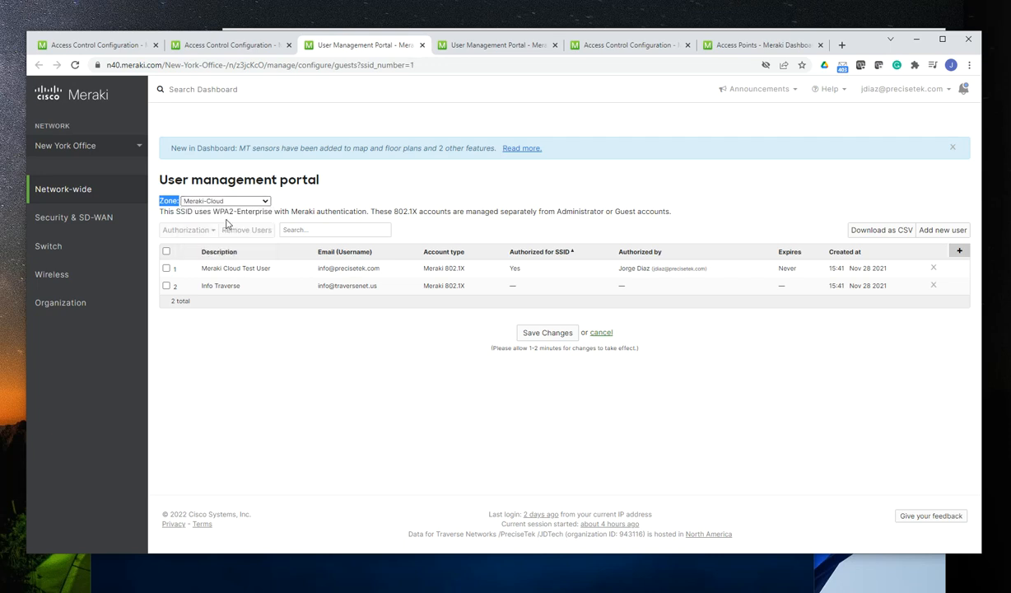
click(345, 434)
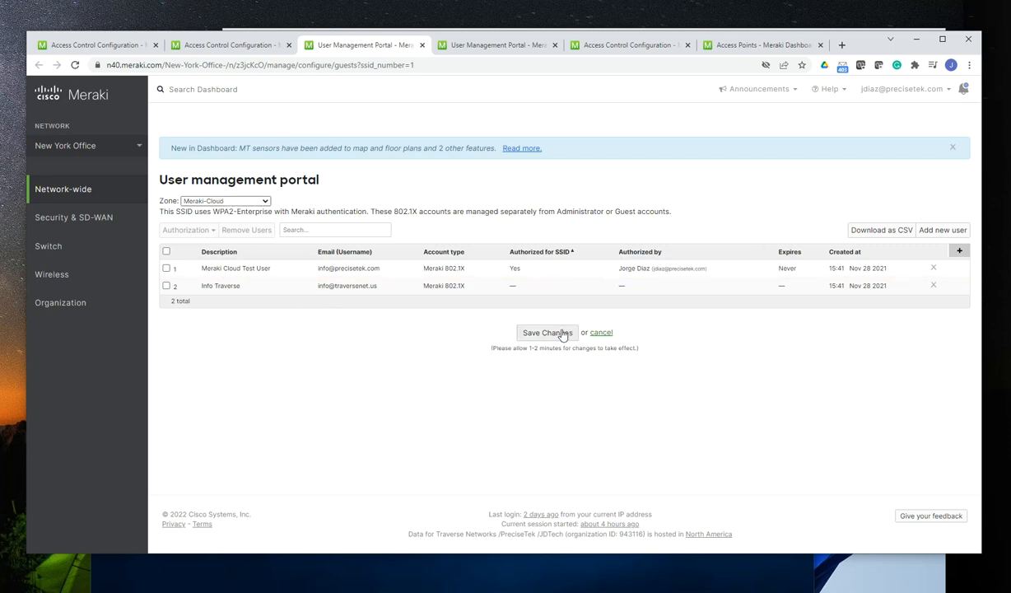
Start a new Meraki 802.1X user with the description "Meraki Cloud Access - SSID MEraki-cloud"
click(943, 233)
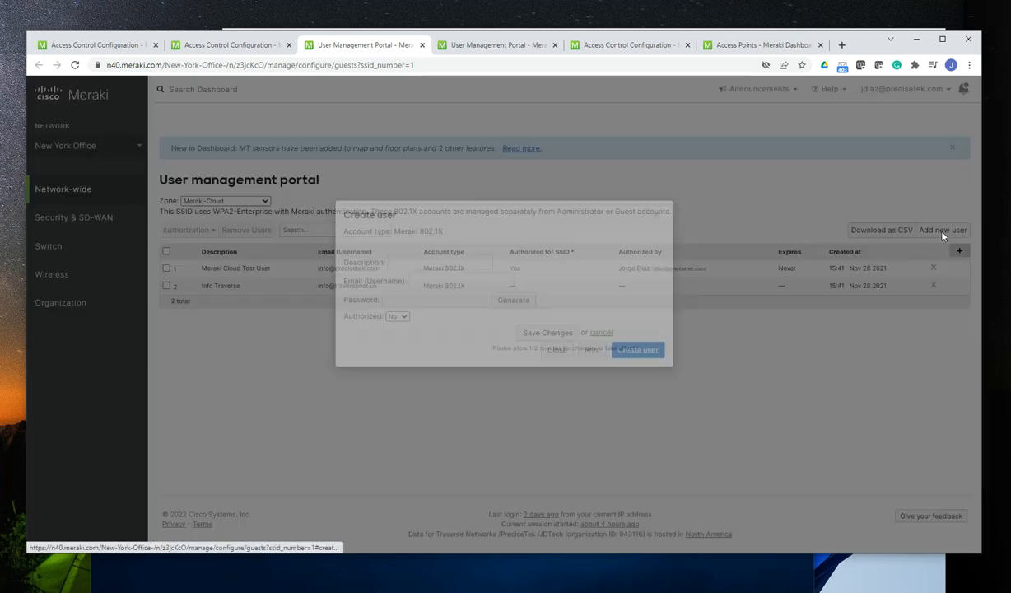
click(421, 294)
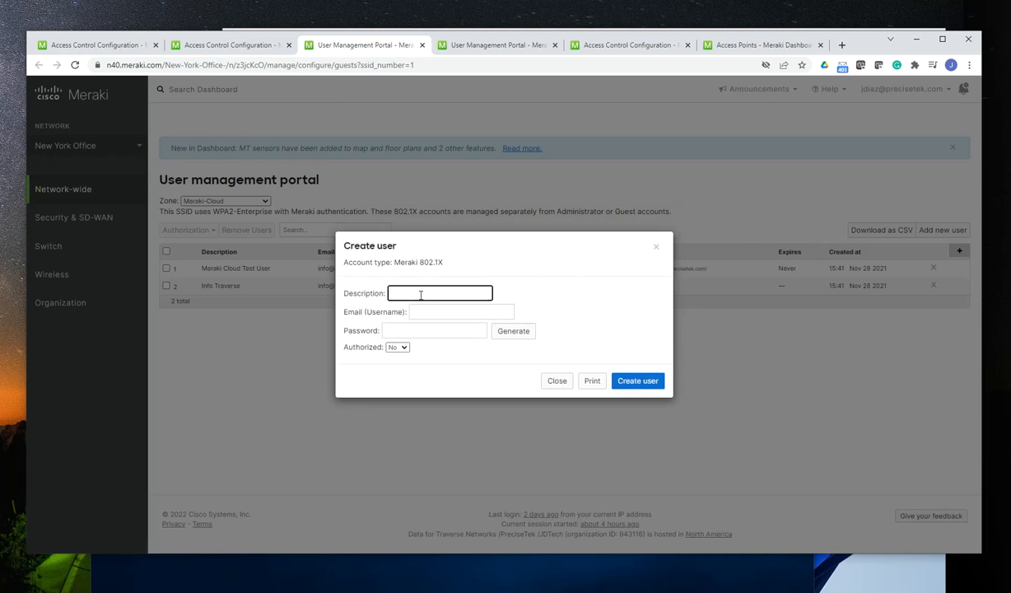
text(Mera)
text(ki Cloud )
text(SSID)
key(BackSpace)
key(BackSpace)
key(BackSpace)
key(BackSpace)
text(Access - SS)
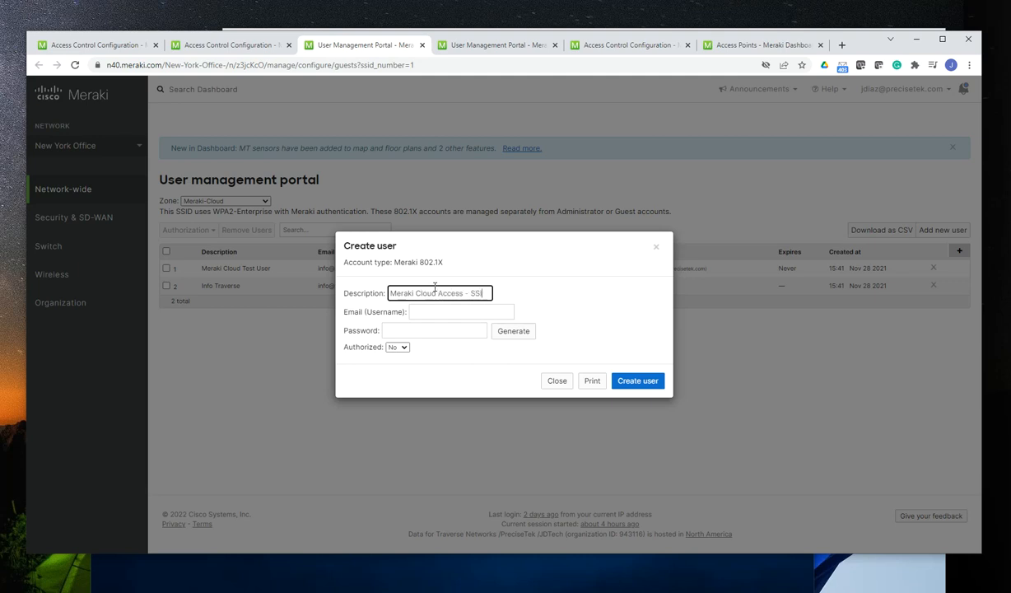
text(ID MEraki-cloud)
Fill in the new user's email (username) with the saved jdtechsolutions.net address
click(434, 312)
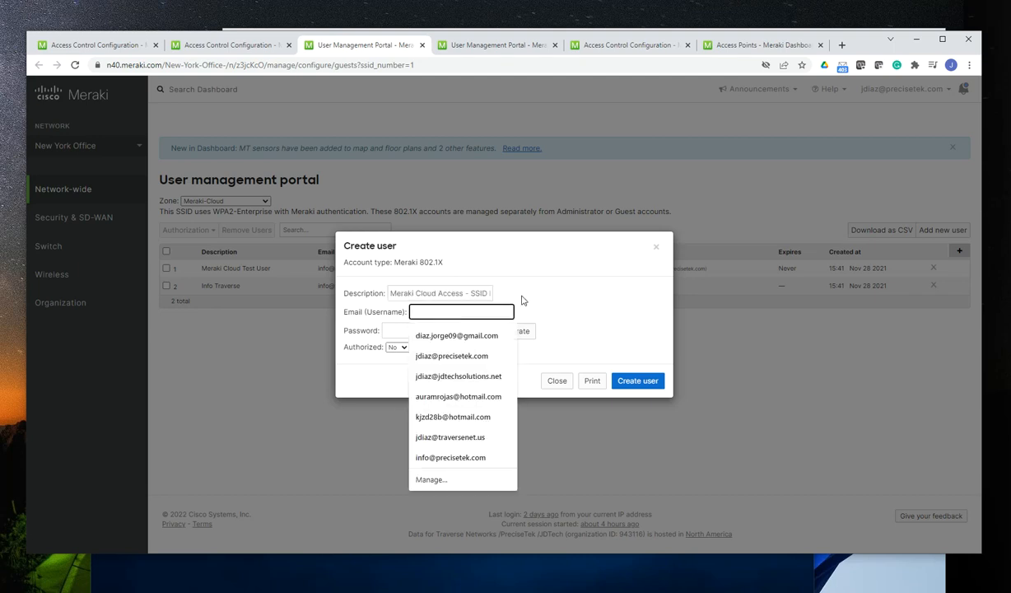
click(547, 286)
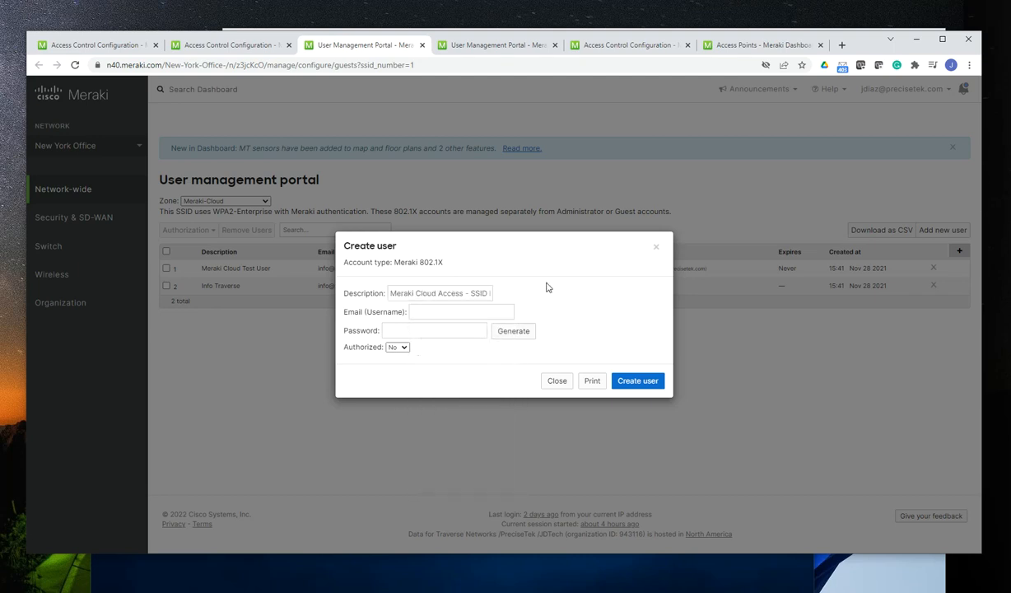
click(434, 312)
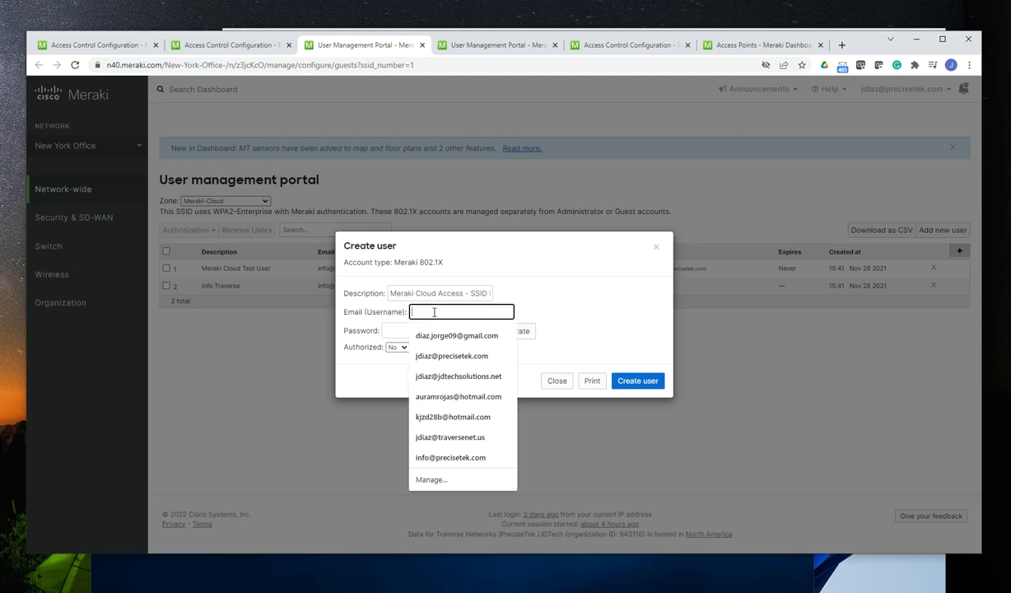
click(452, 380)
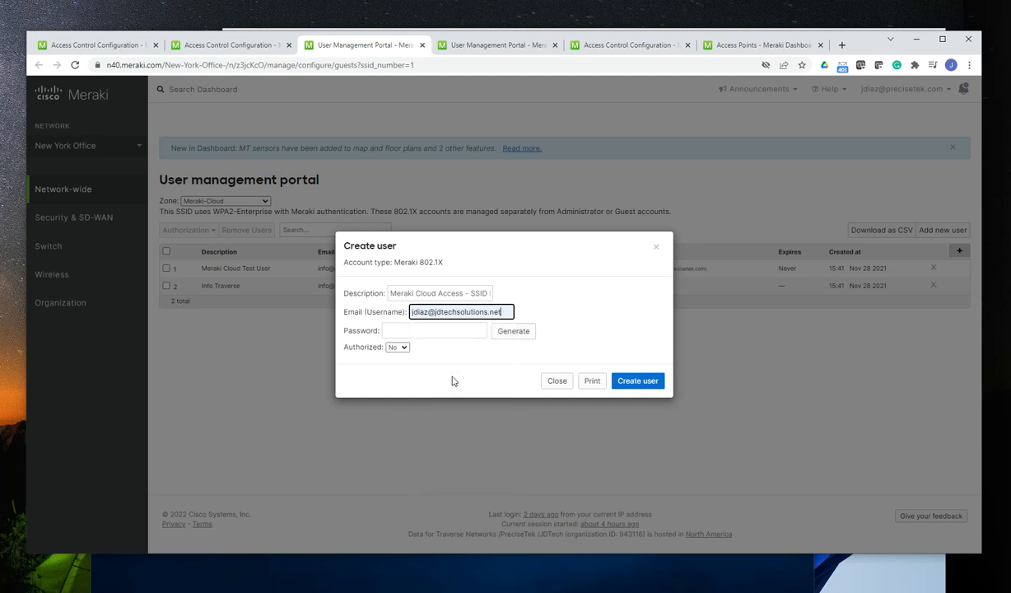
Enter a custom account password for the new user
click(430, 329)
text(P)
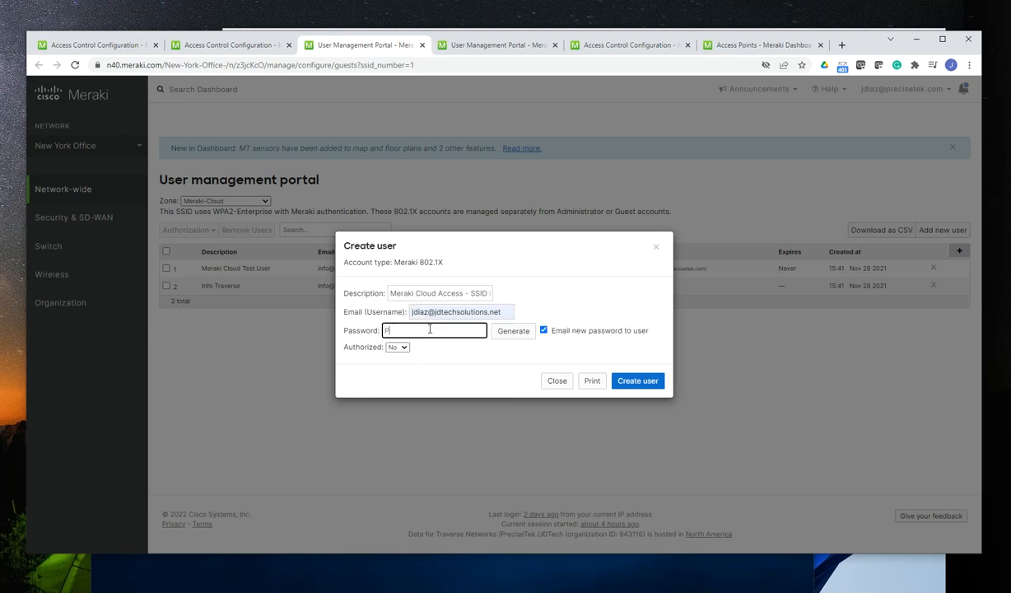
text(assword1@#$%^&*()
click(474, 386)
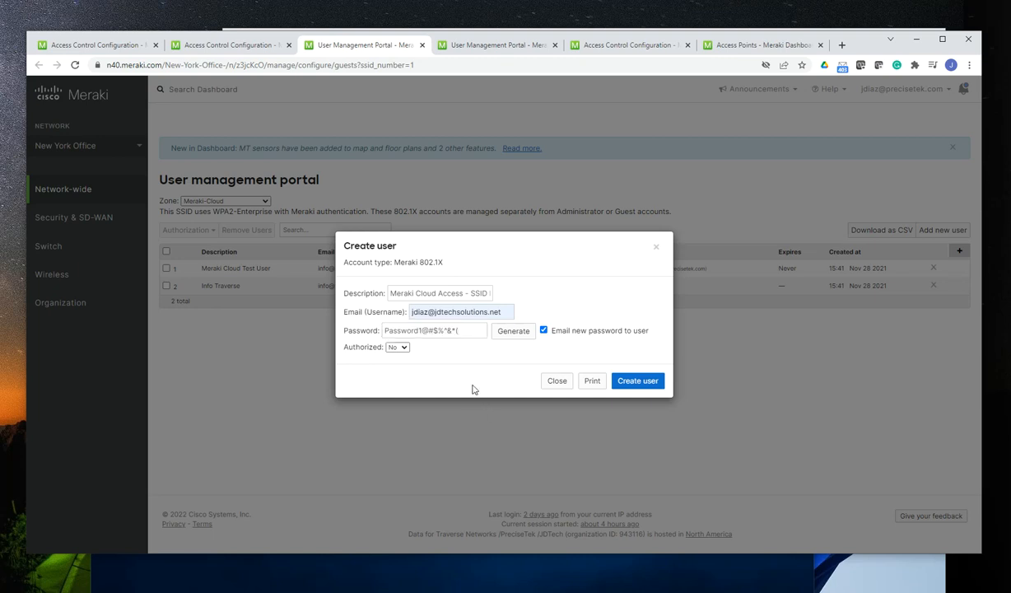
Generate a random account password for the new user, regenerating it several times
click(509, 333)
click(508, 333)
click(509, 333)
click(508, 333)
click(508, 333)
click(508, 334)
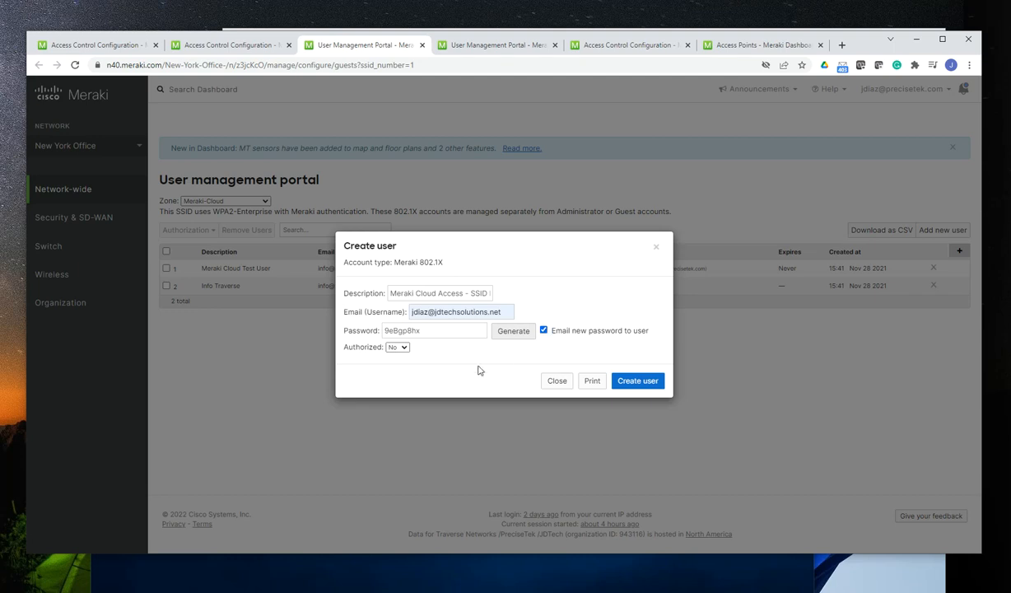
Authorize the new user for the SSID and turn off emailing the new password to the user
click(403, 348)
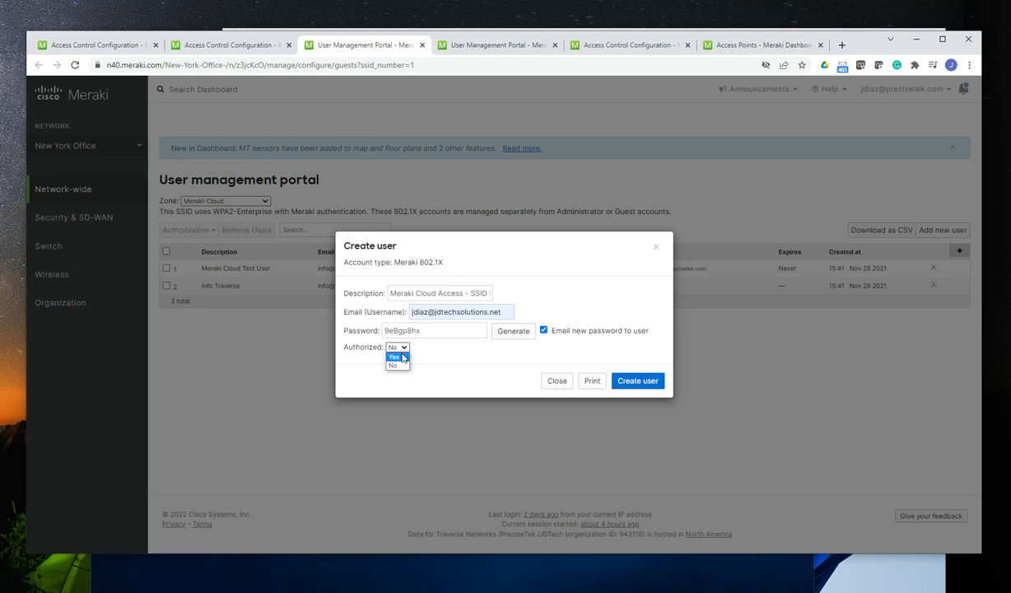
click(395, 357)
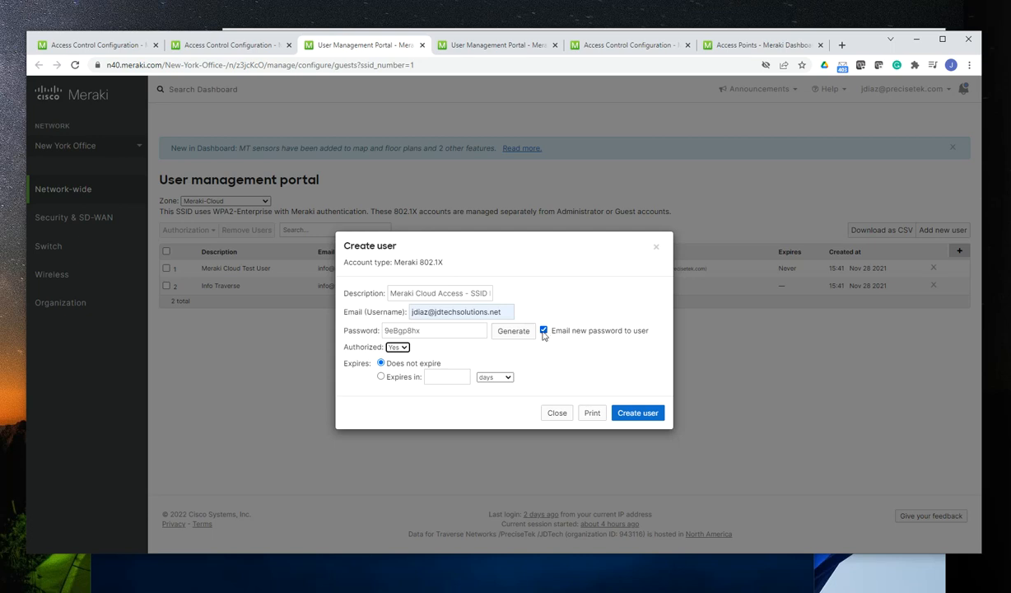
click(543, 330)
Replace the generated password with a custom account password, then create the user and save the changes
drag(465, 330, 330, 330)
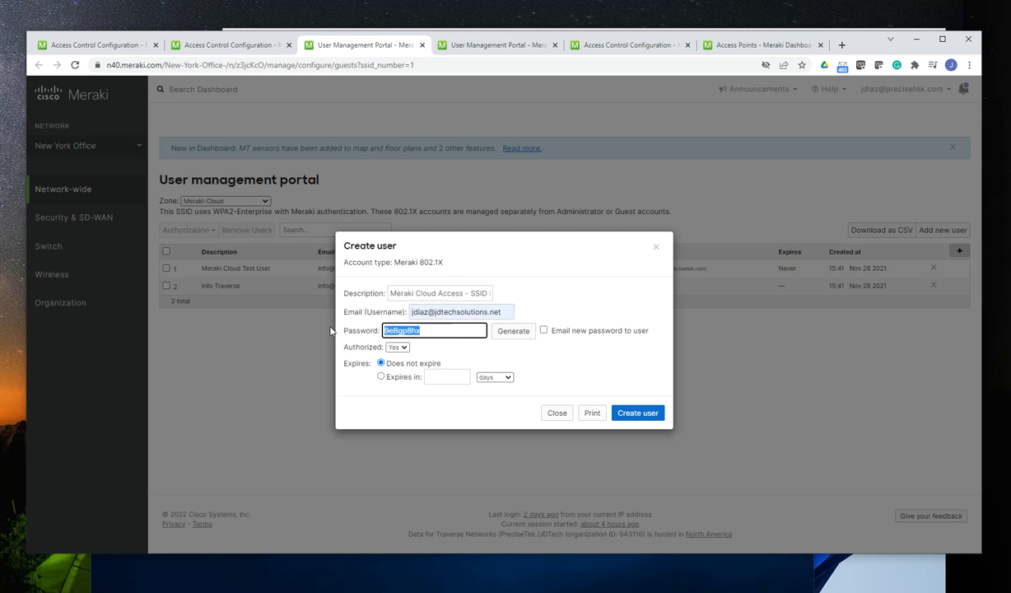
text(Password!@#)
click(623, 412)
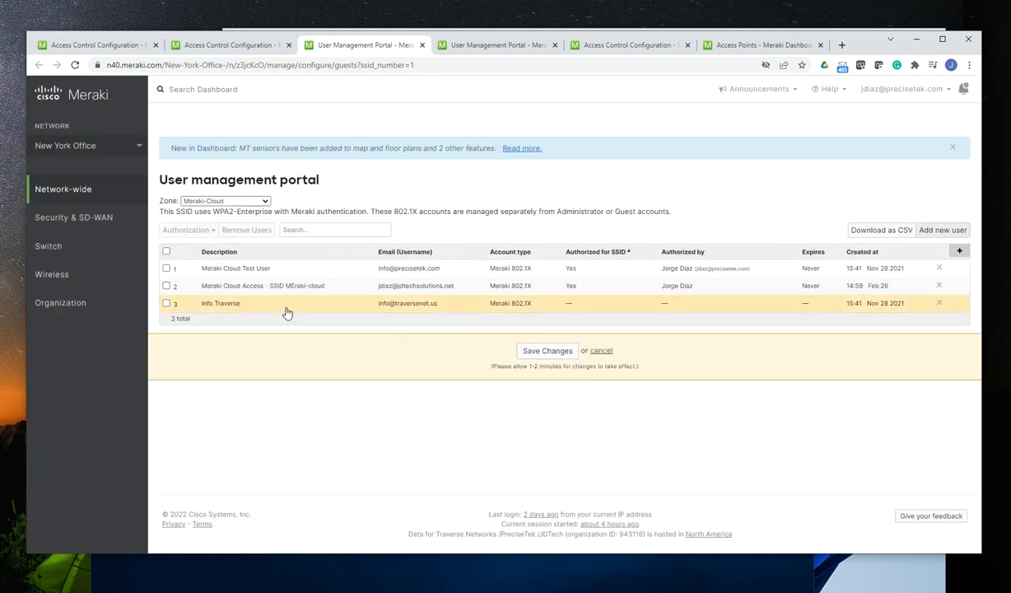
click(548, 350)
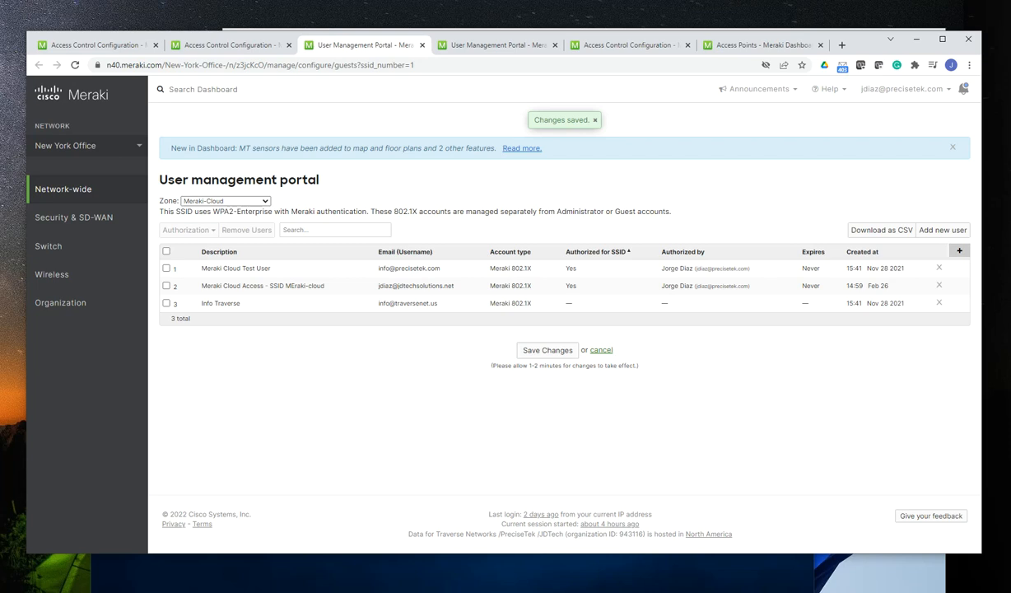
Switch to the 172.16.5.109 remote desktop and disconnect its BUILT-IN WIFI adapter from Office Employees
key(alt+Tab)
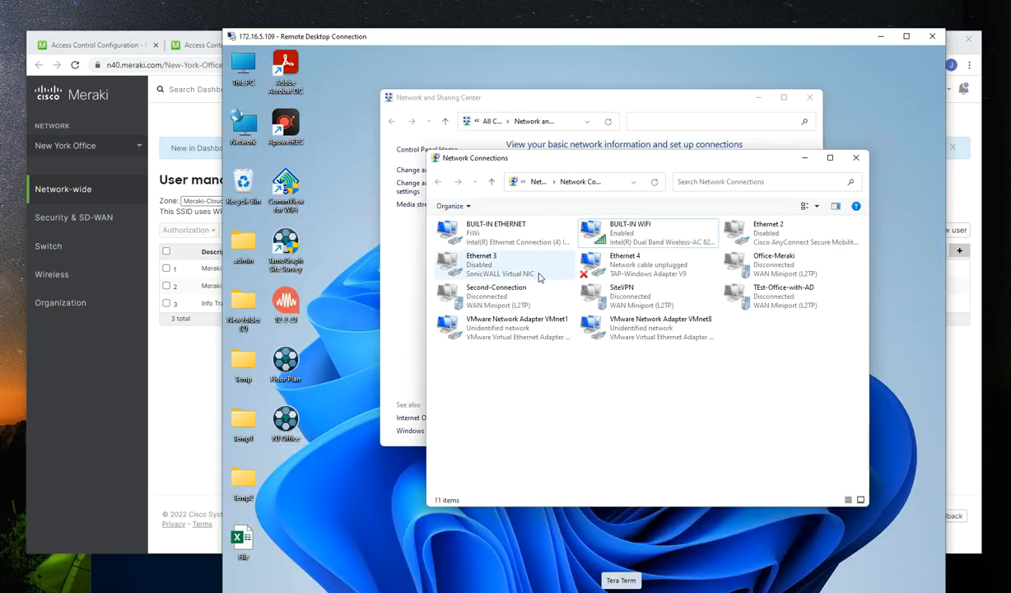
drag(605, 163, 578, 125)
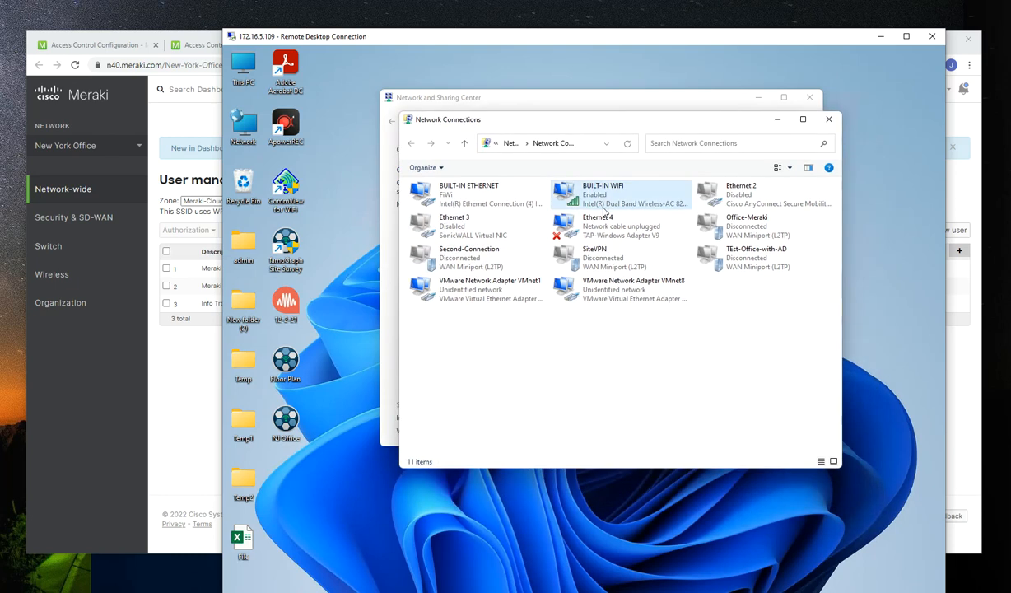
right_click(591, 189)
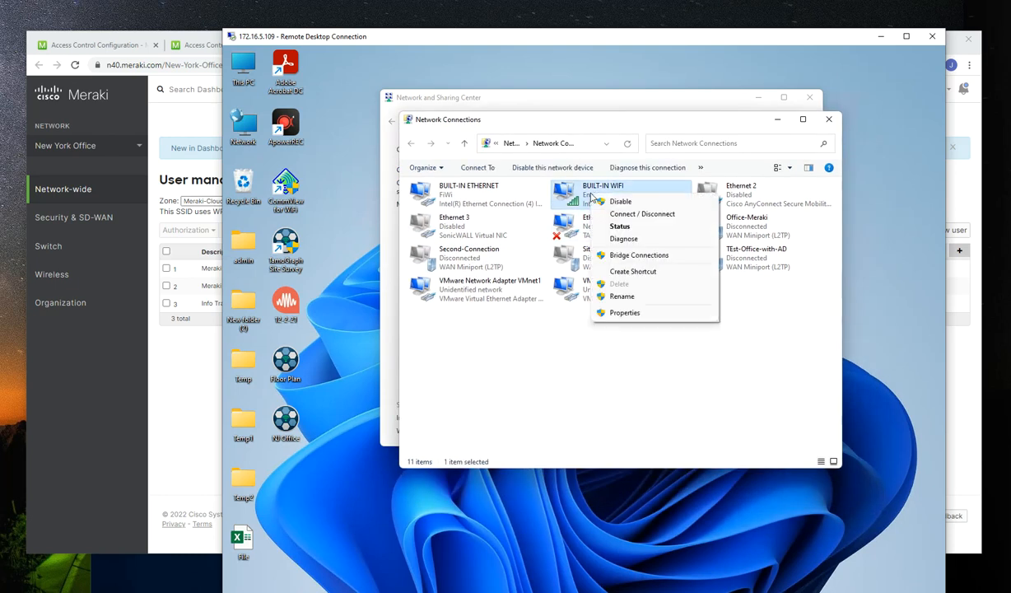
click(633, 216)
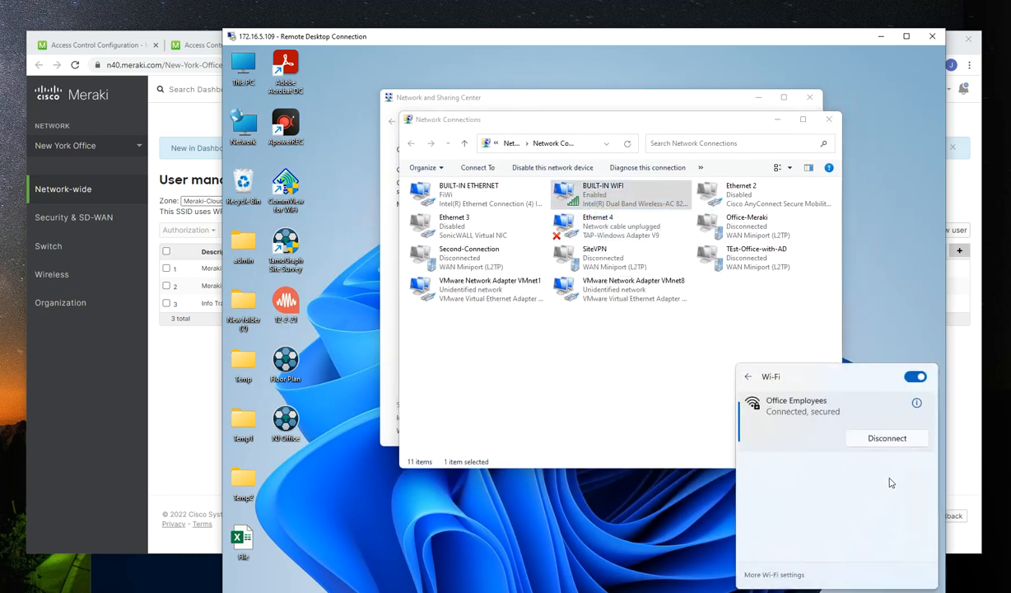
click(874, 438)
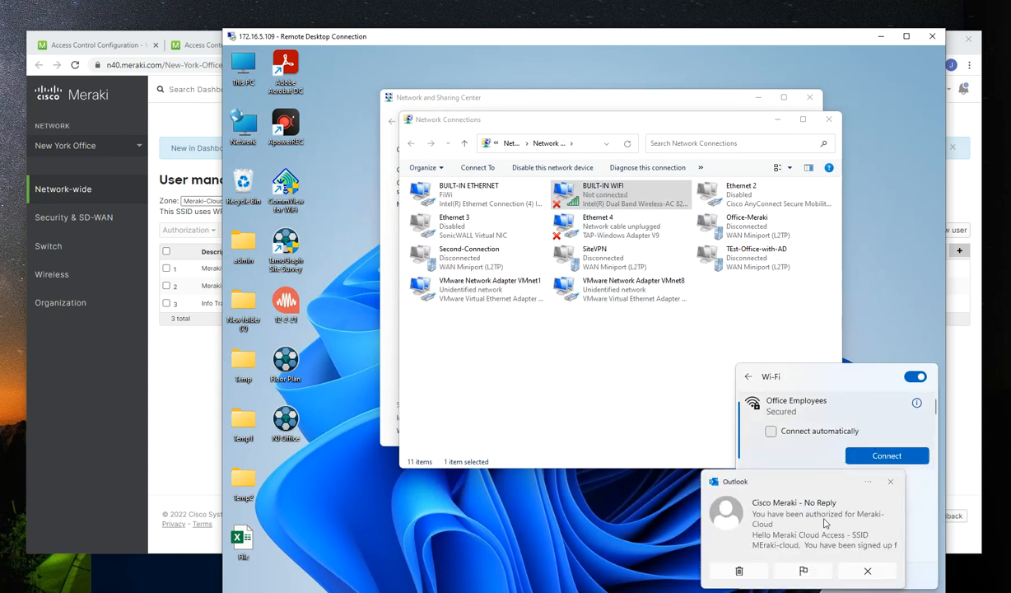
Read the Outlook message about authorization for Meraki-Cloud and close it
click(832, 543)
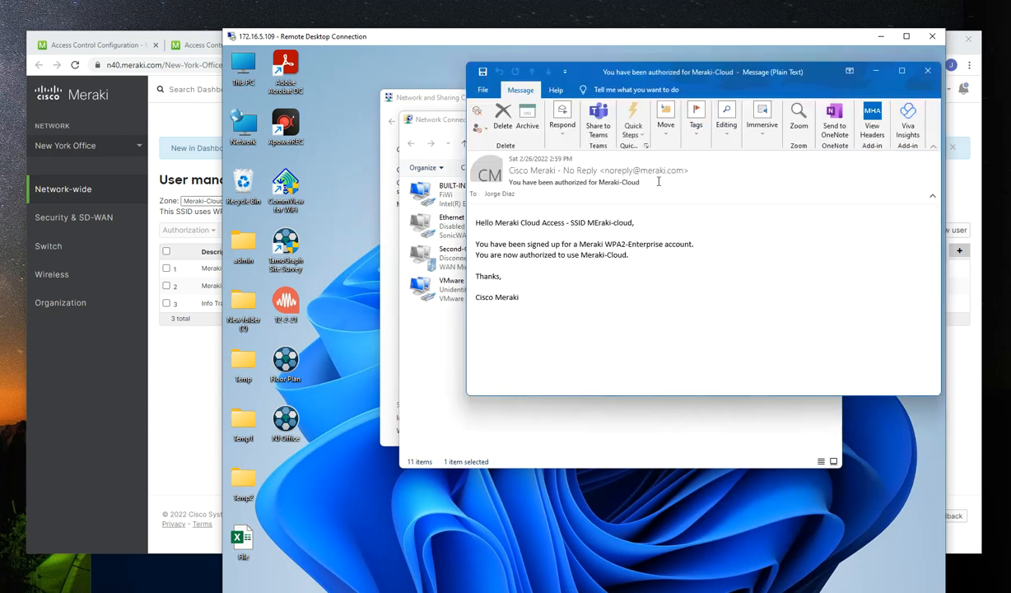
click(927, 72)
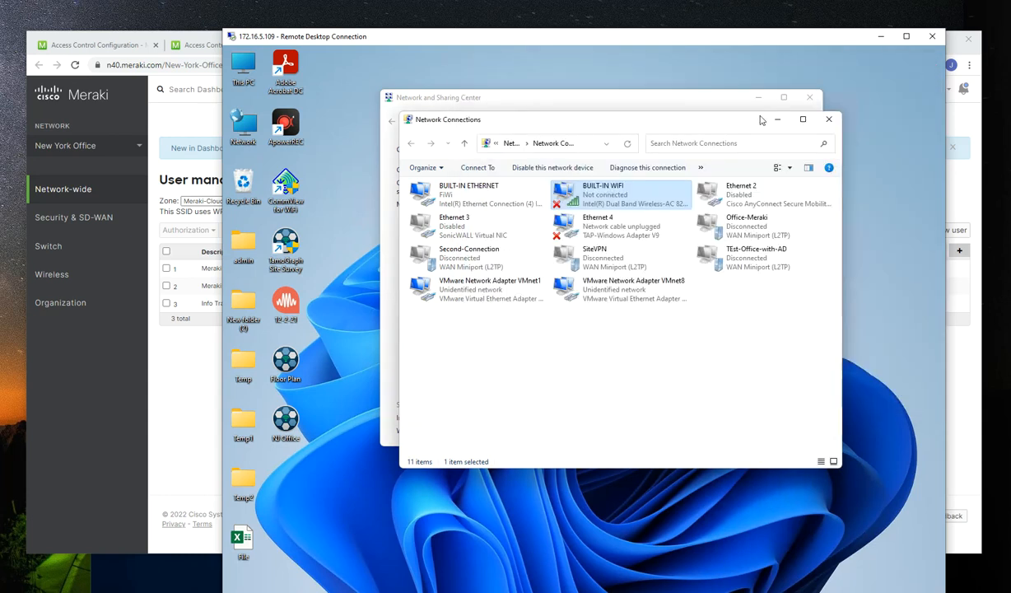
Find Meraki-Cloud among the wireless networks available to the BUILT-IN WIFI adapter and connect to it
right_click(587, 201)
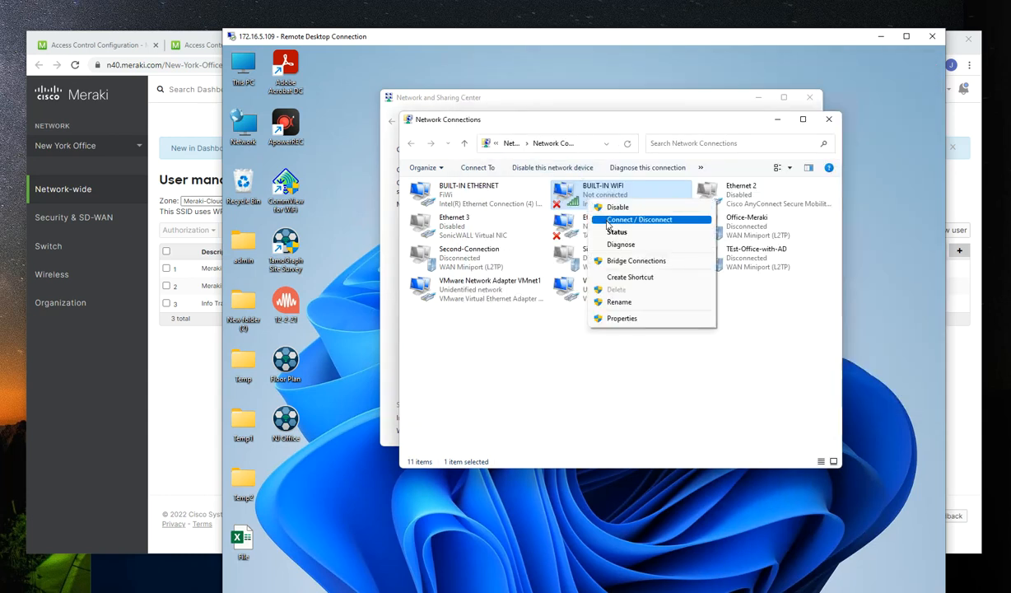
click(639, 219)
scroll(827, 420, down, 2)
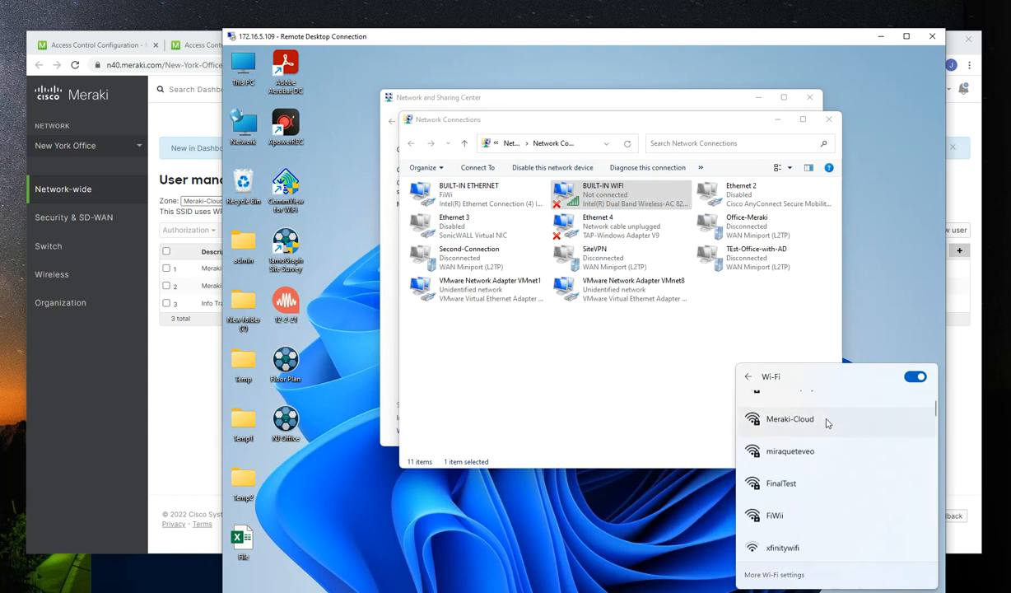
scroll(828, 425, down, 5)
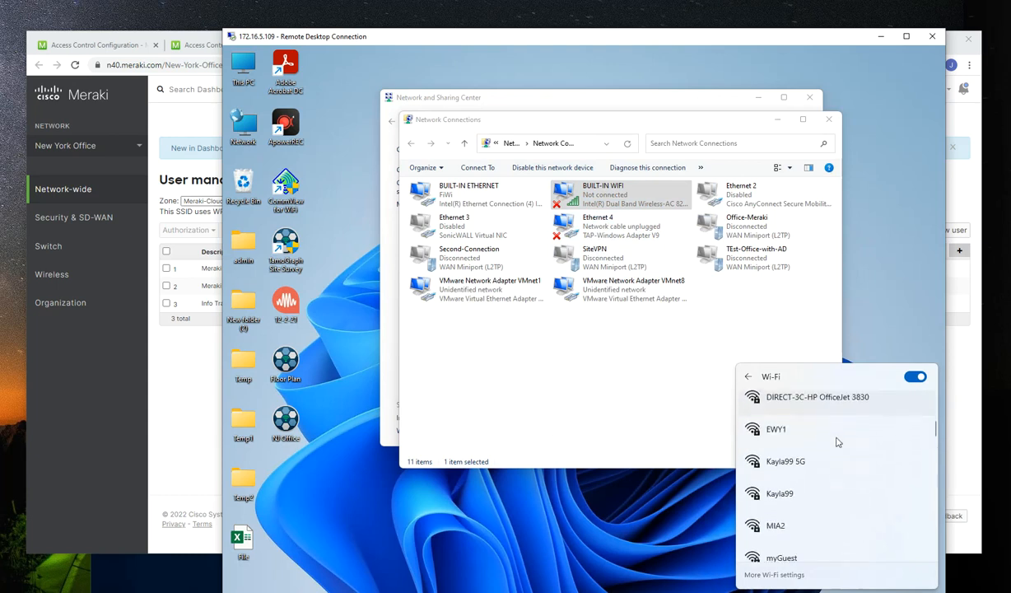
scroll(837, 443, down, 5)
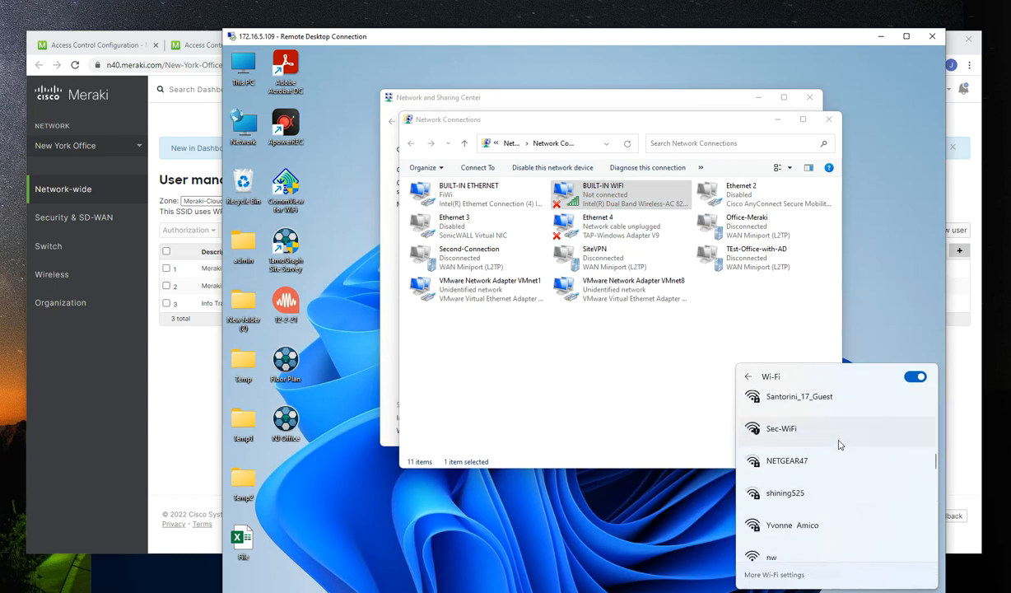
scroll(840, 448, down, 5)
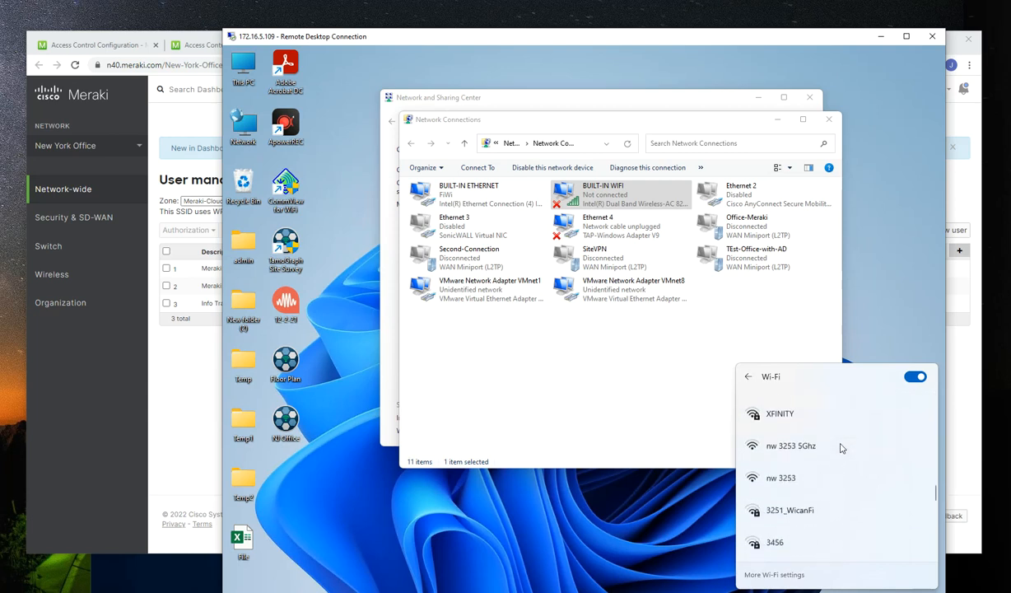
scroll(819, 484, down, 3)
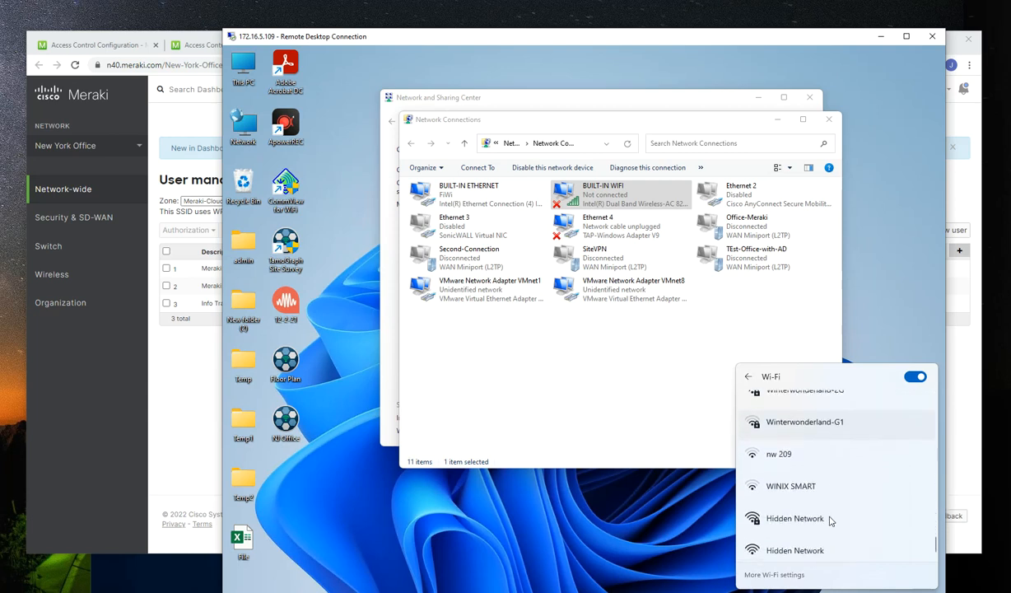
scroll(830, 520, up, 10)
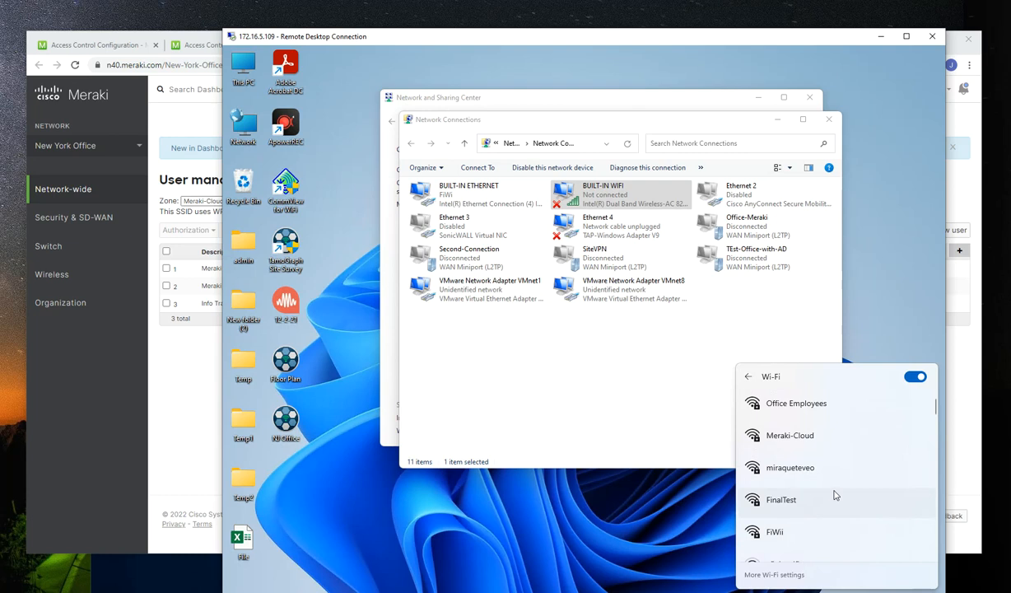
click(782, 442)
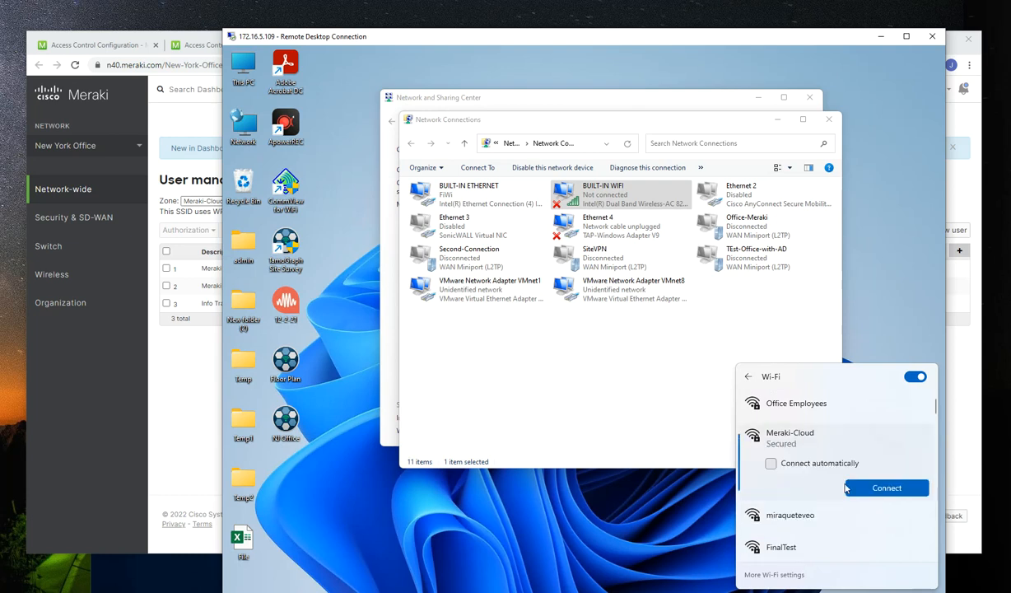
click(873, 489)
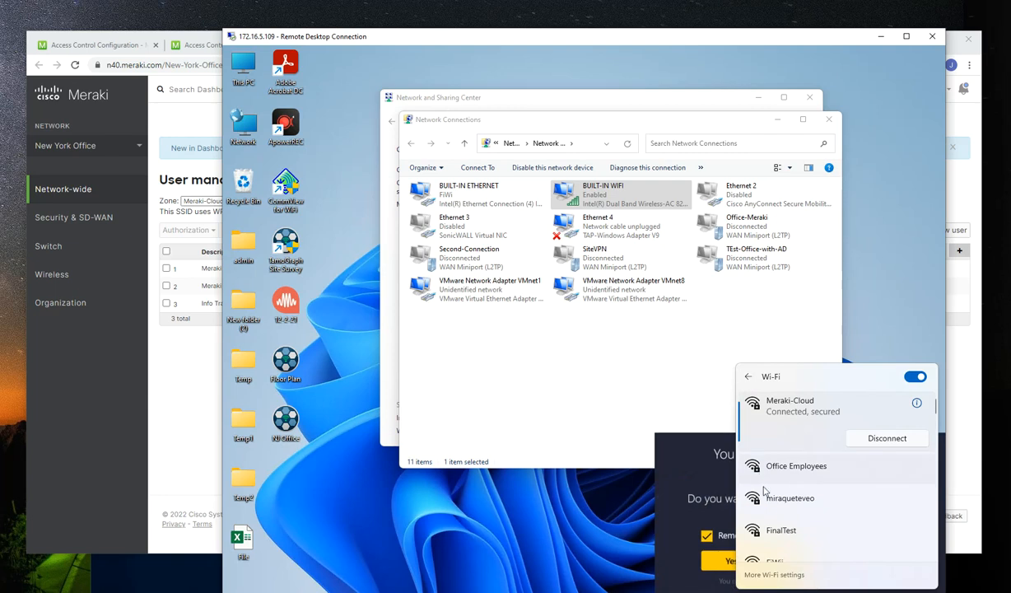
Decline data protection for the Meraki-Cloud Wi-Fi without remembering the choice
click(680, 506)
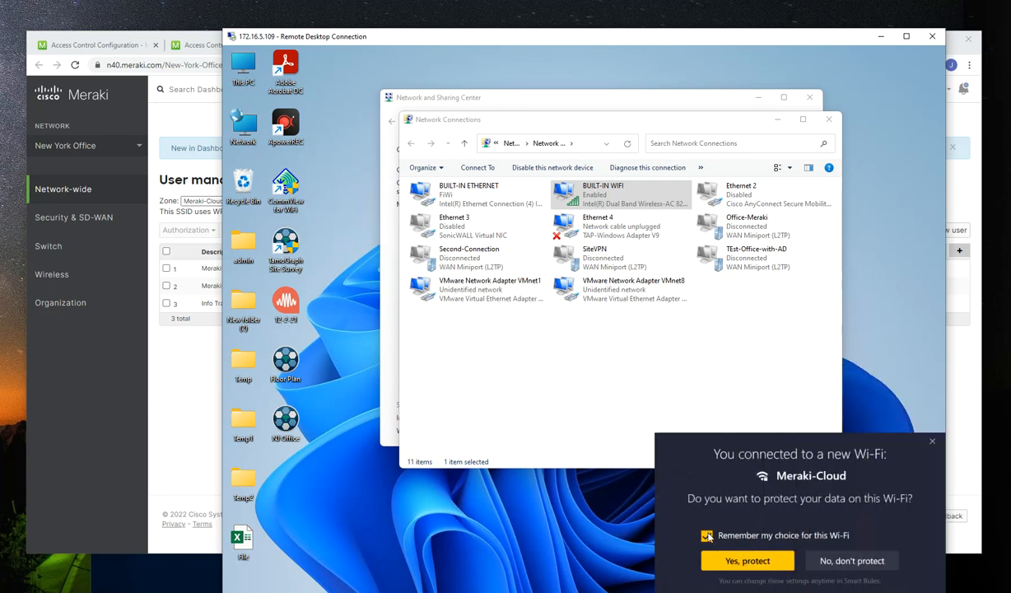
click(706, 535)
click(847, 558)
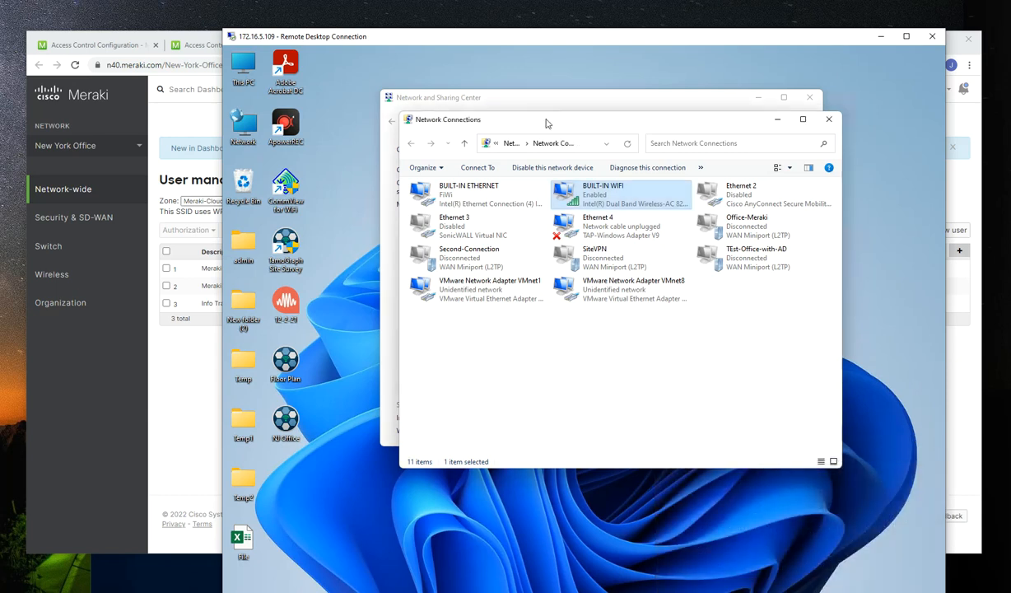
Disconnect the BUILT-IN WIFI adapter from the Meraki-Cloud network
right_click(571, 188)
click(626, 214)
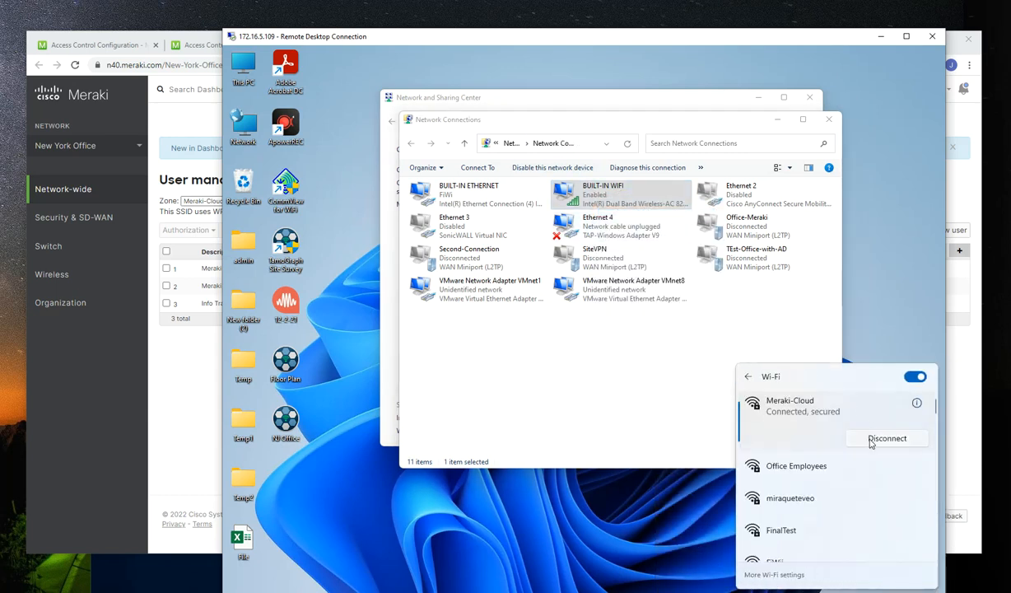
click(870, 440)
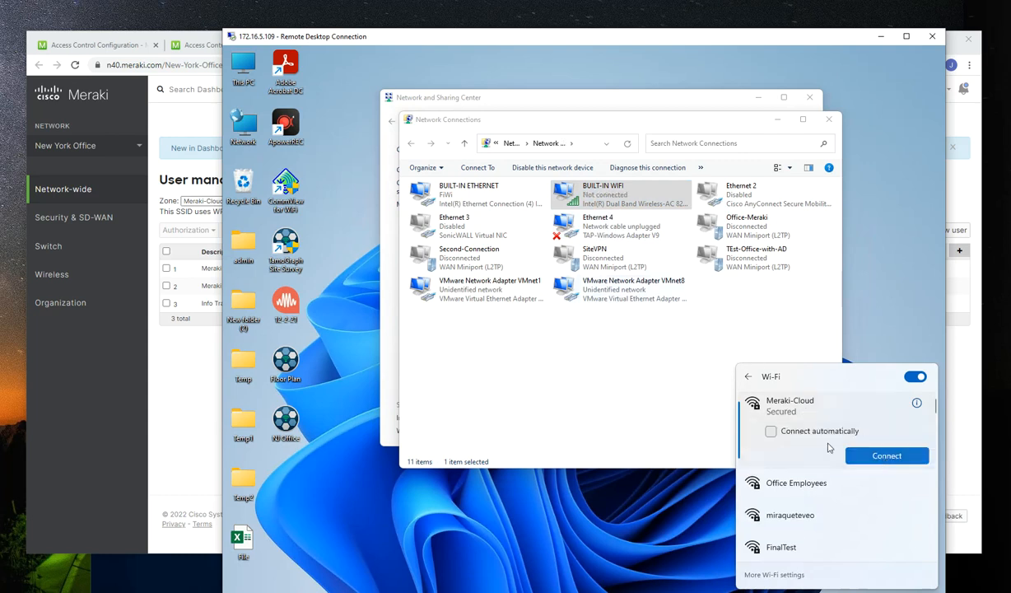
Forget the saved Meraki-Cloud Wi-Fi network and dismiss the list of available wireless networks
right_click(784, 417)
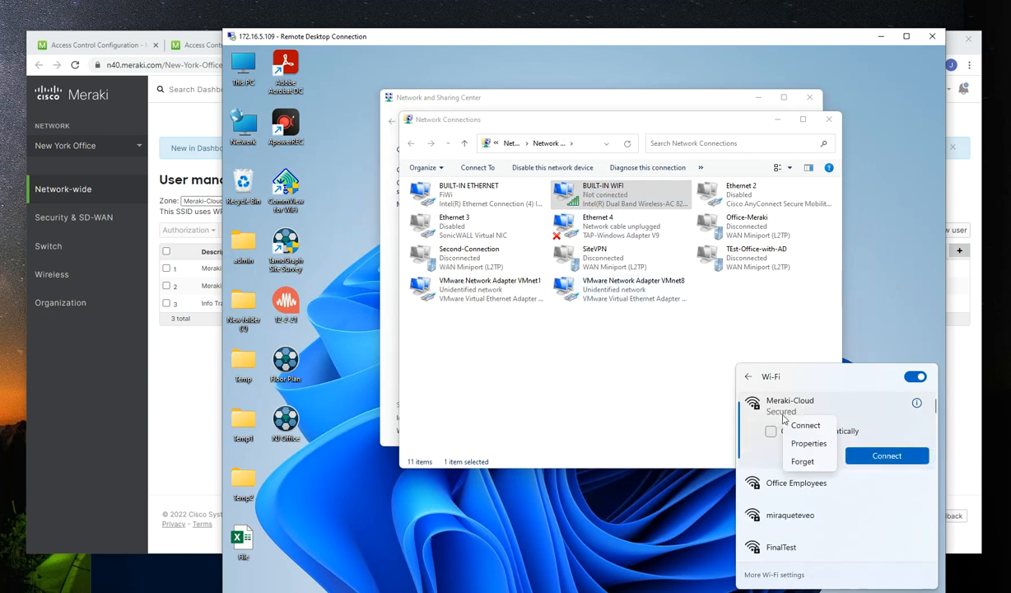
click(803, 462)
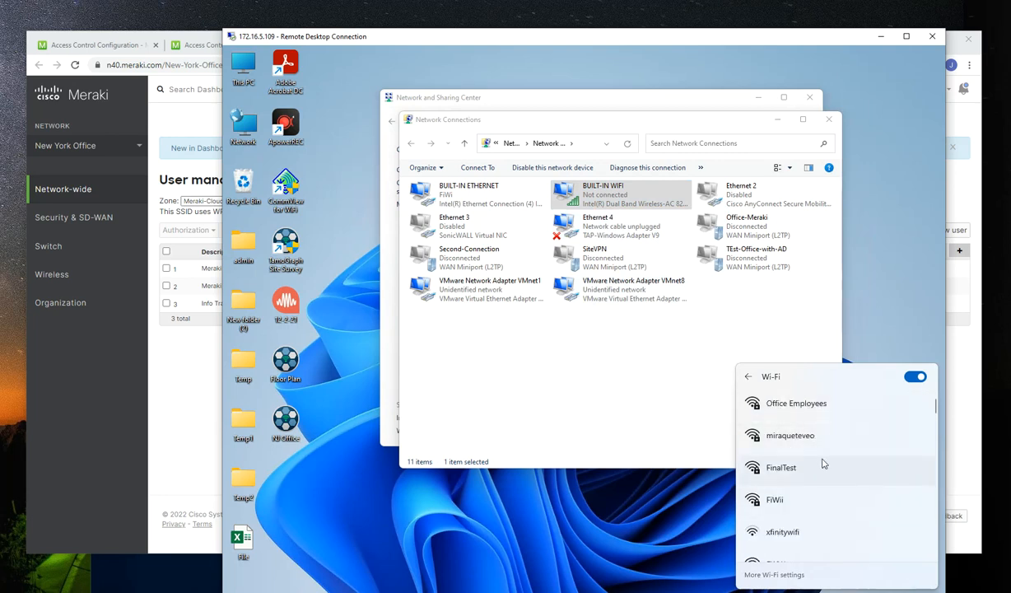
scroll(801, 443, down, 2)
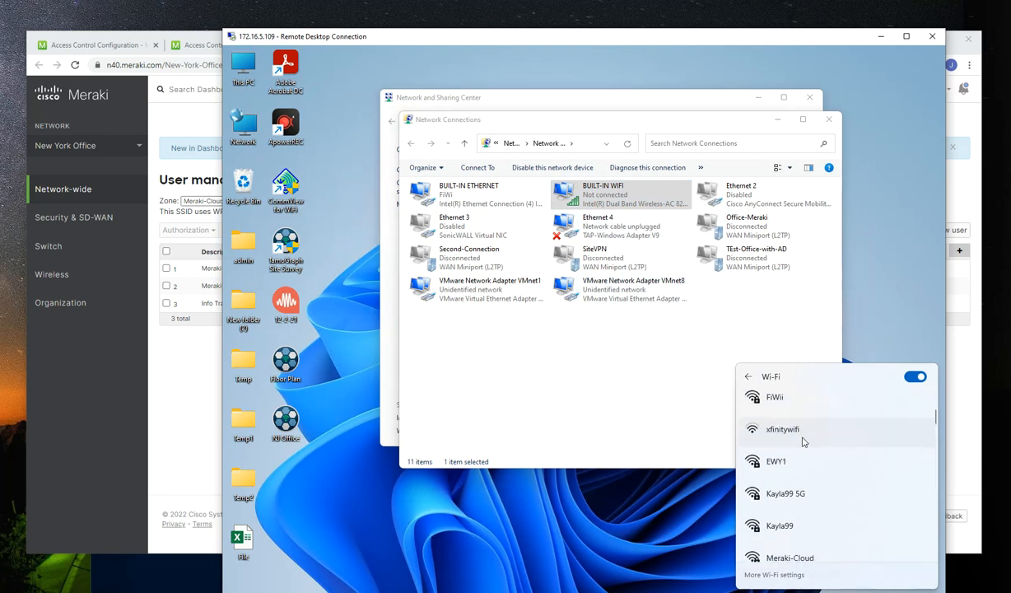
click(621, 403)
Find Meraki-Cloud among the networks for the BUILT-IN WIFI adapter and request a connection with automatic connection turned off
right_click(607, 194)
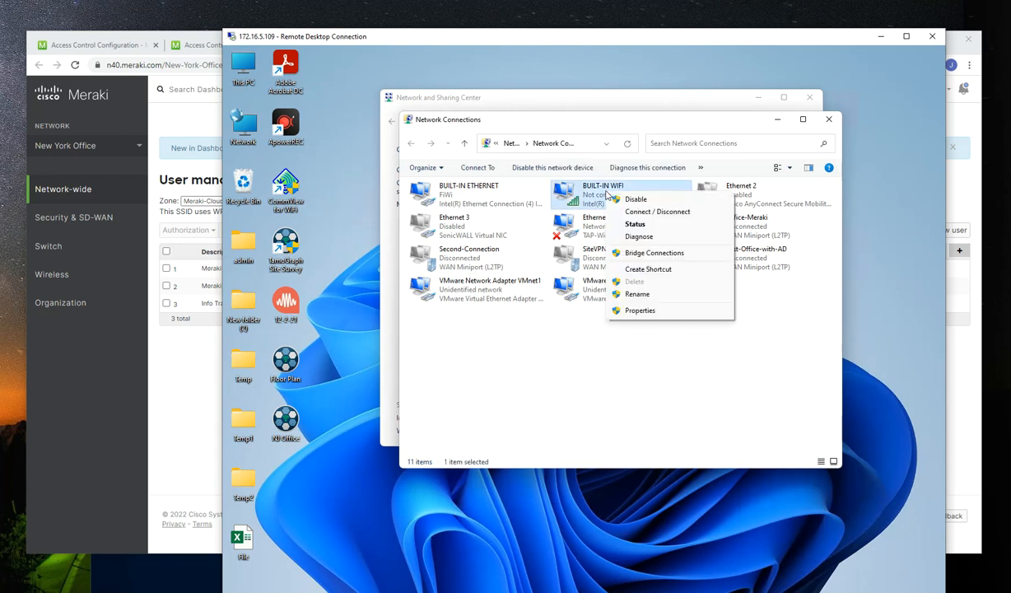
click(649, 212)
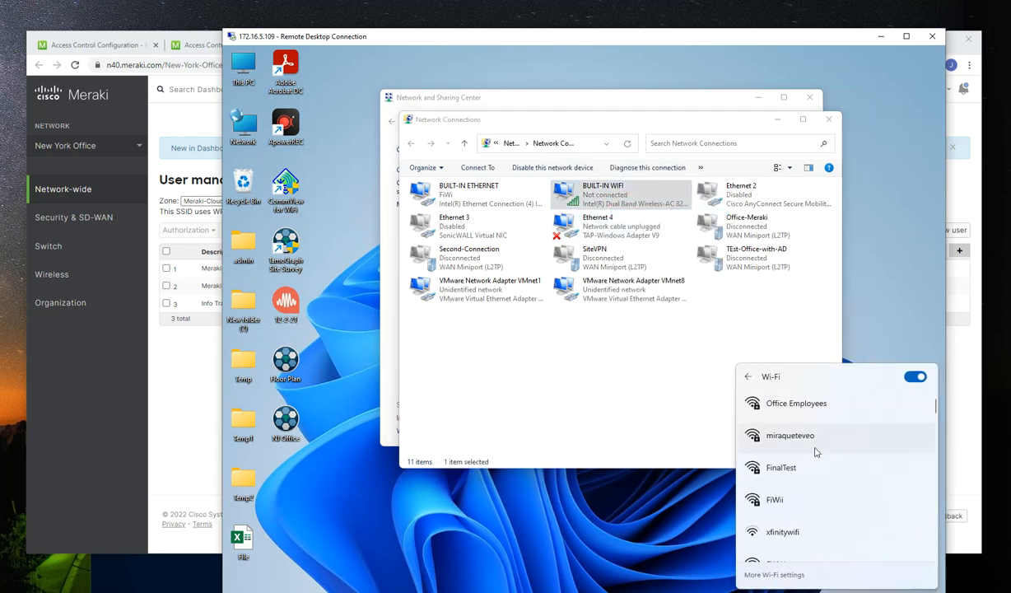
scroll(815, 451, down, 5)
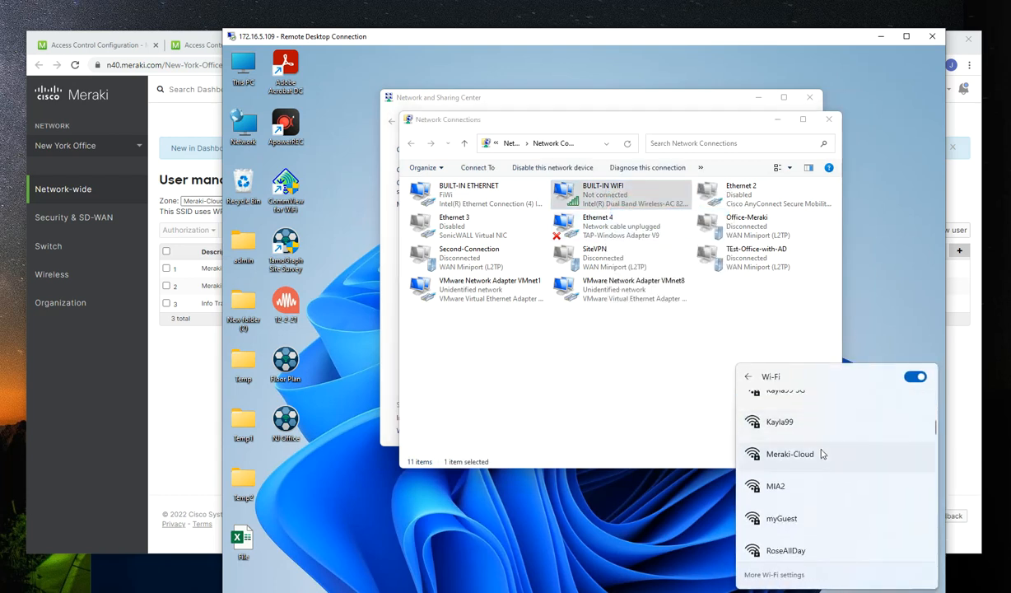
click(809, 458)
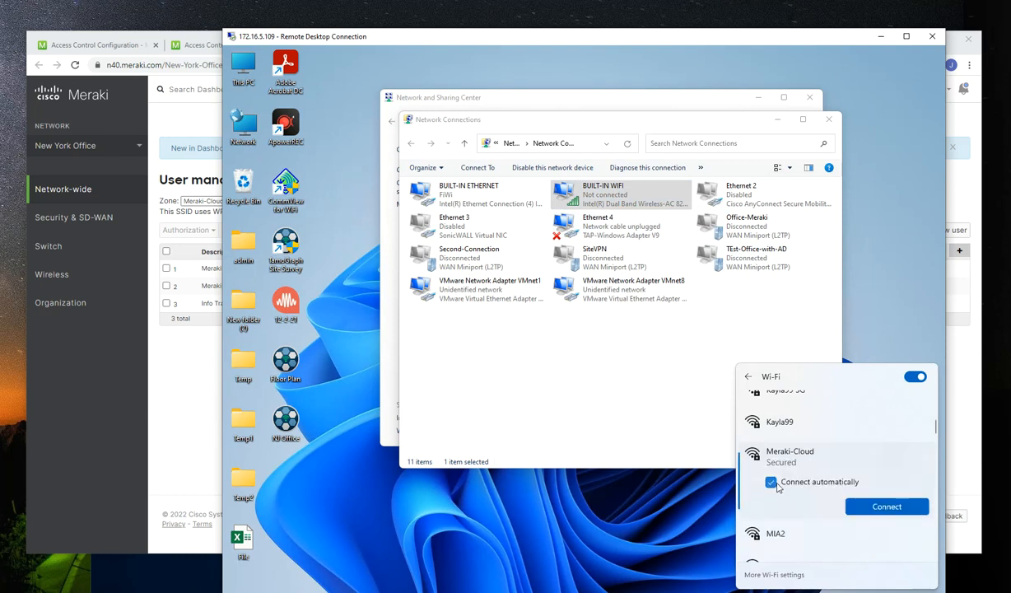
click(770, 482)
click(879, 507)
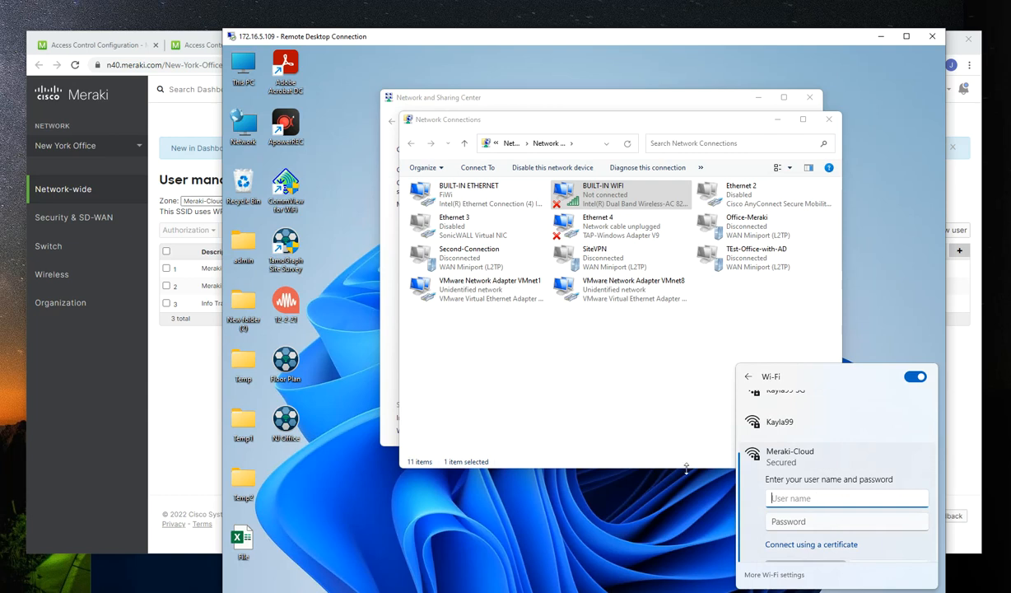
Check the Meraki Cloud Access user's username in the user management portal and try signing in to Meraki-Cloud with that e-mail and password
click(153, 426)
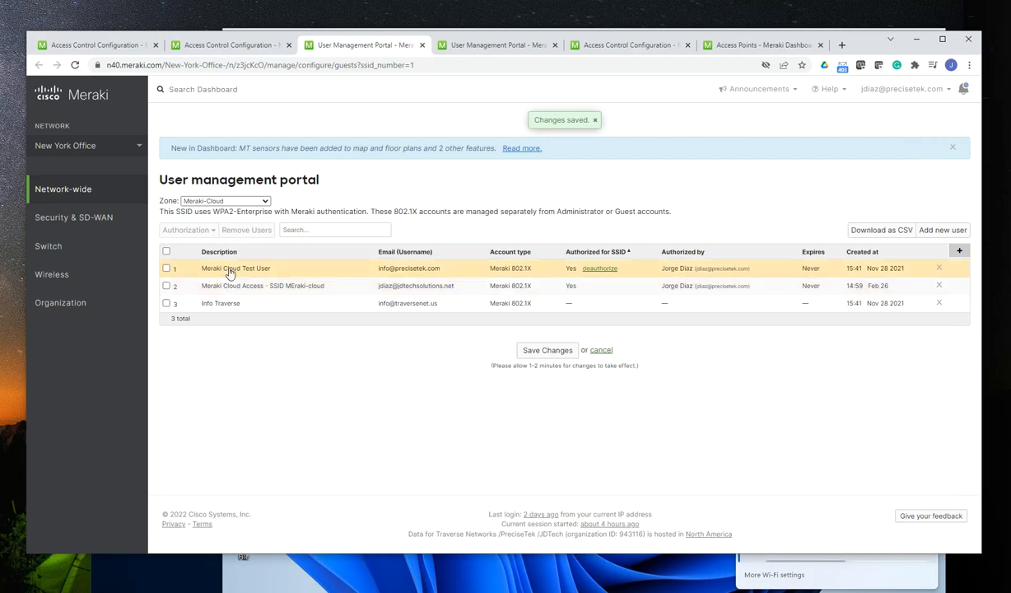
click(842, 572)
click(808, 497)
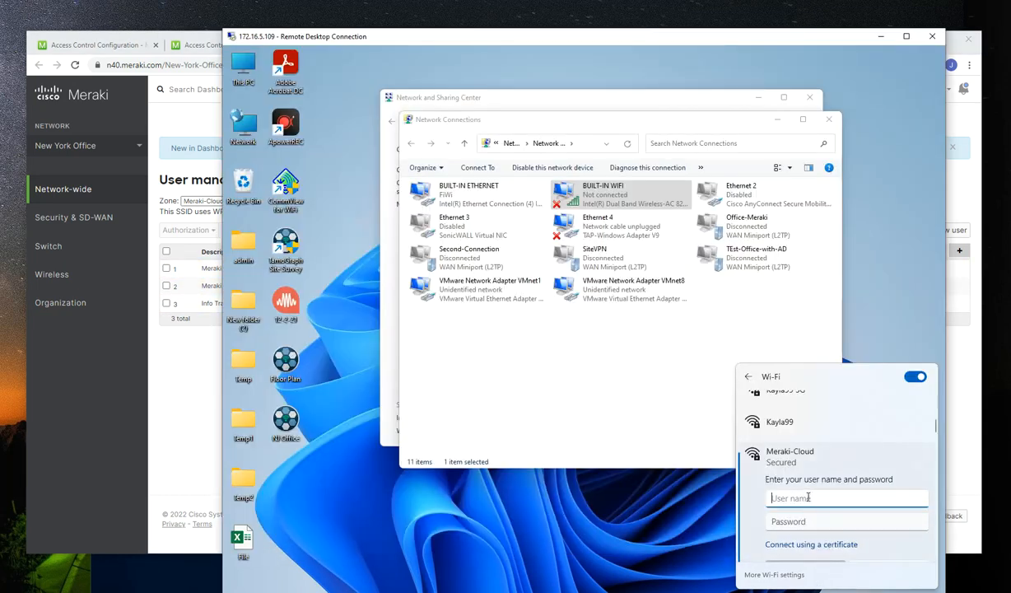
key(Tab)
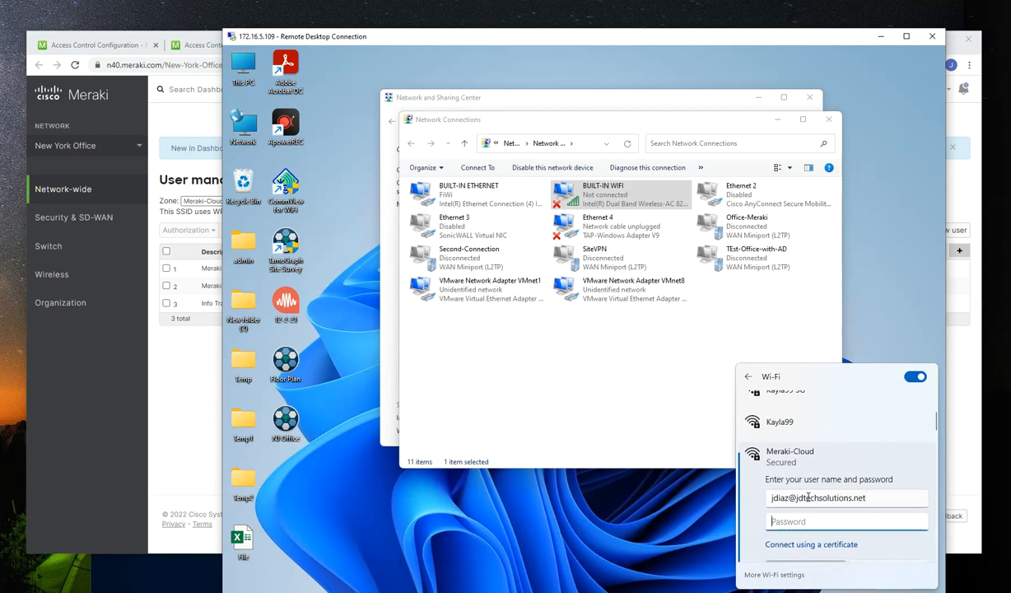
text(**********)
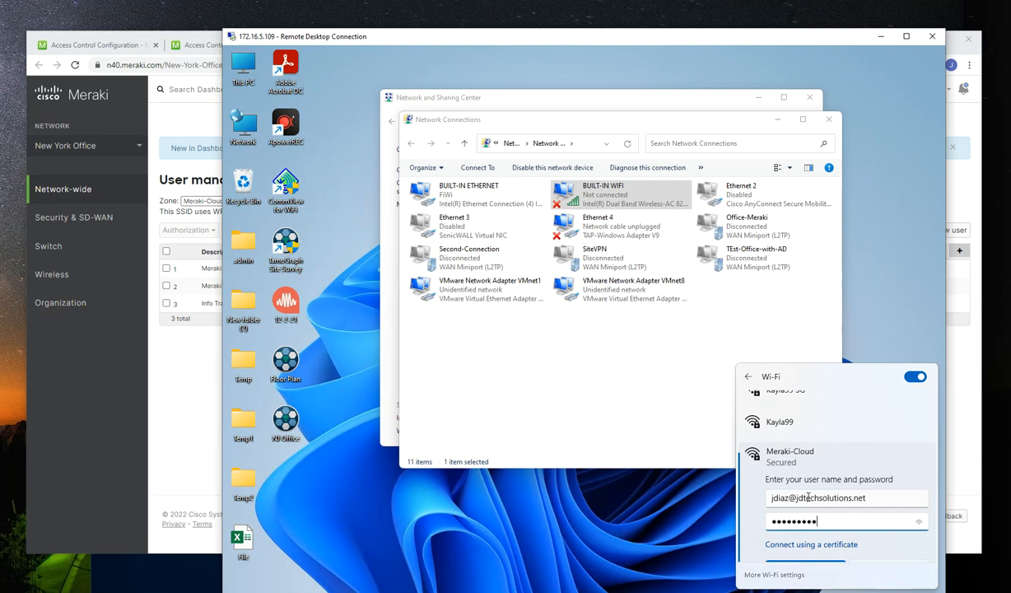
scroll(829, 445, down, 1)
click(807, 517)
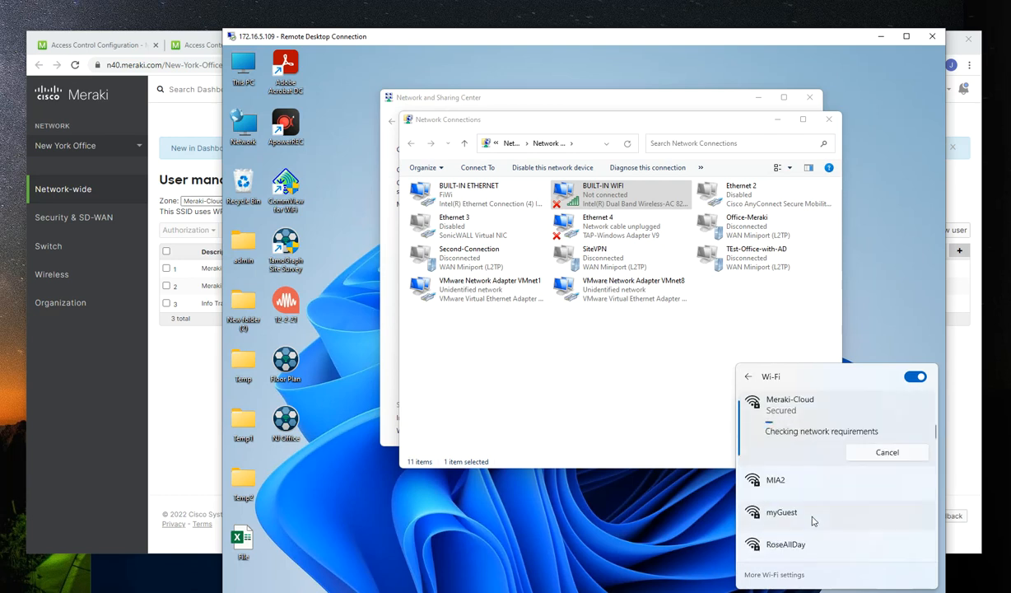
click(811, 518)
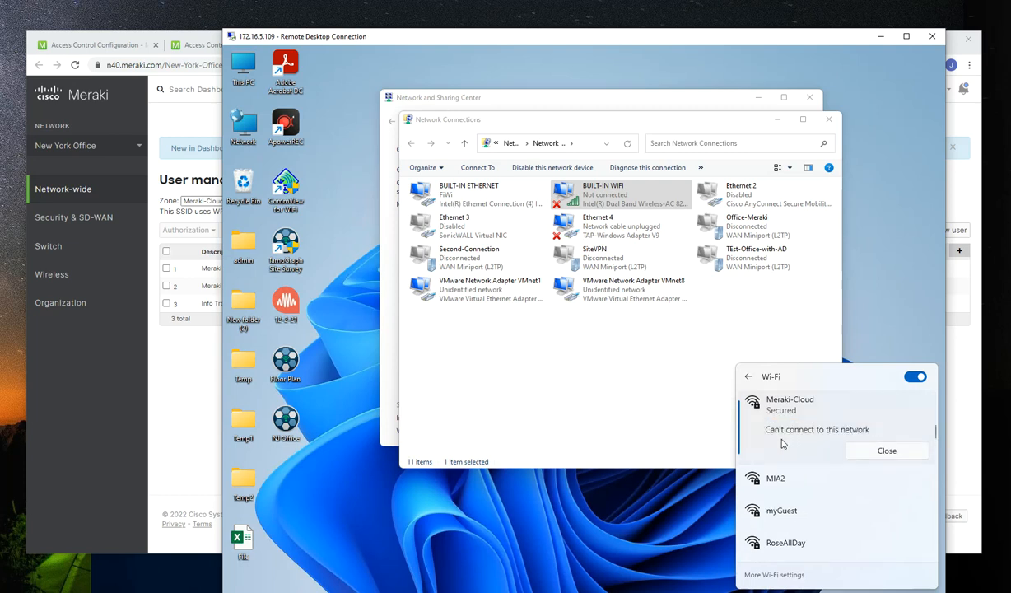
click(866, 451)
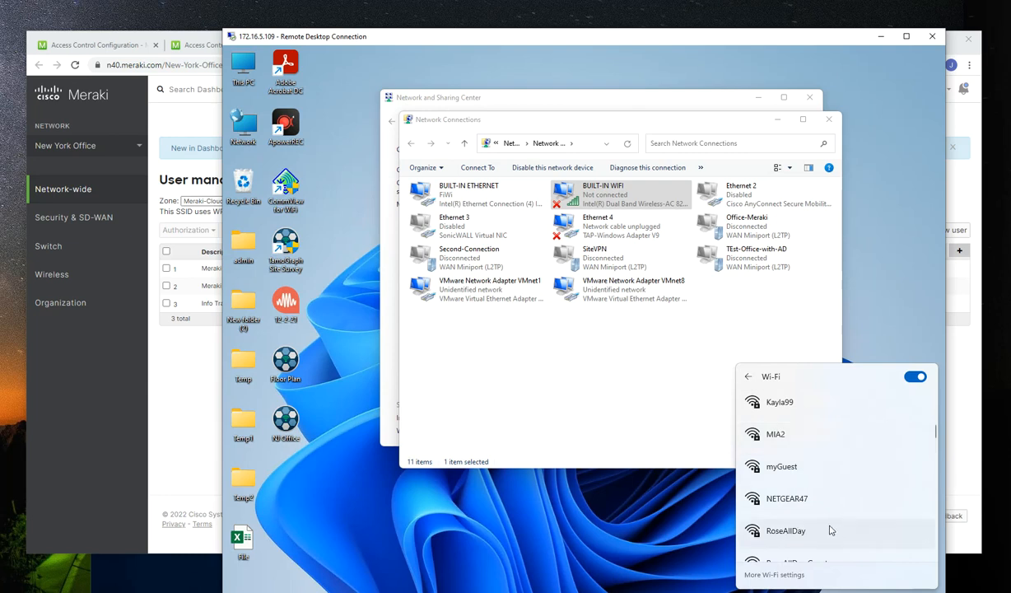
Return to Meraki-Cloud in the list of wireless networks and request another connection to it
scroll(815, 478, up, 5)
scroll(796, 439, up, 1)
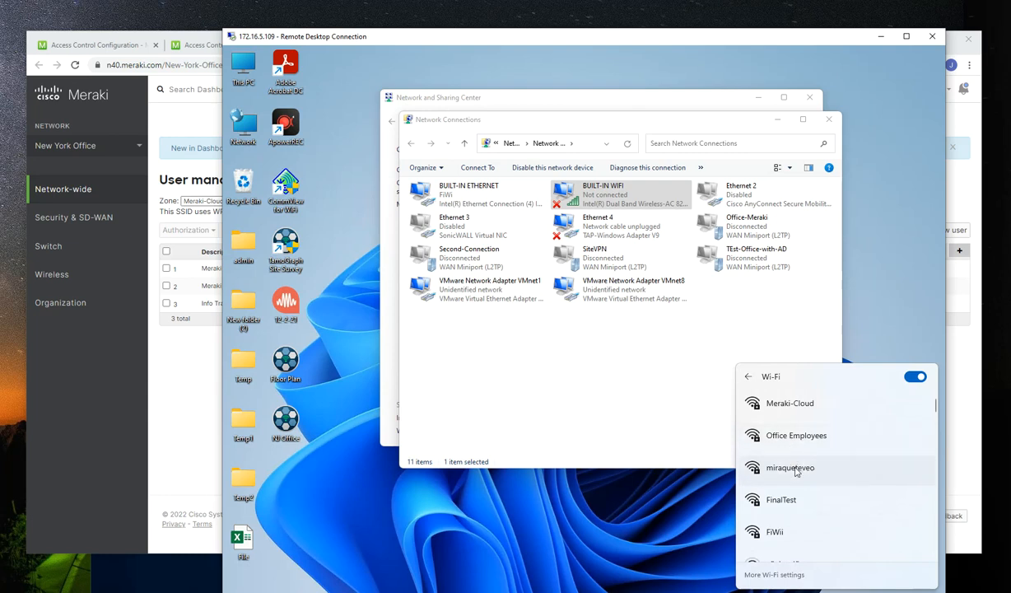
click(796, 417)
click(770, 431)
click(886, 455)
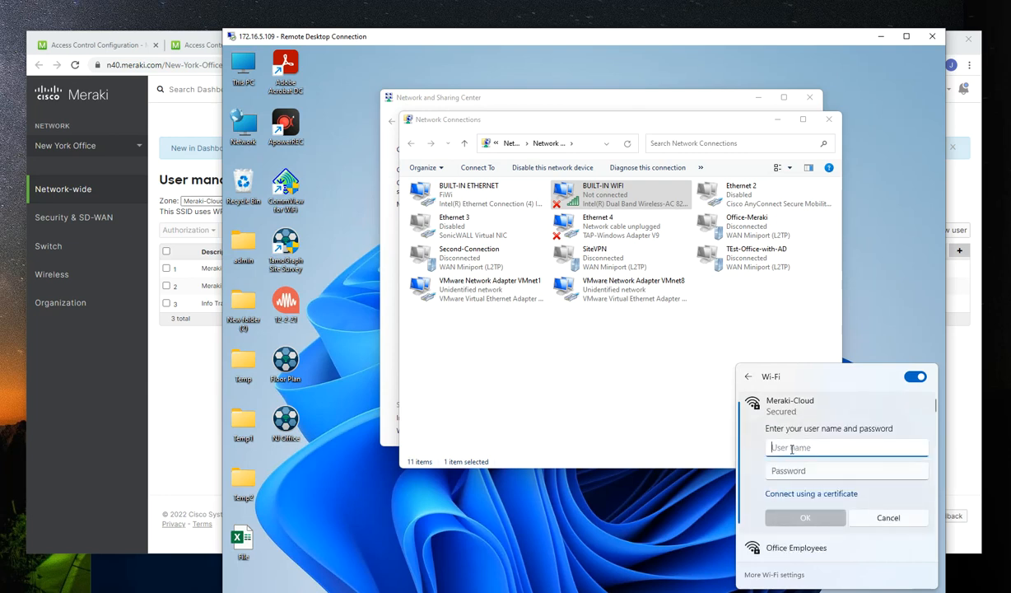
Try signing in to Meraki-Cloud with the Meraki Cloud Test User's e-mail and account password
key(Tab)
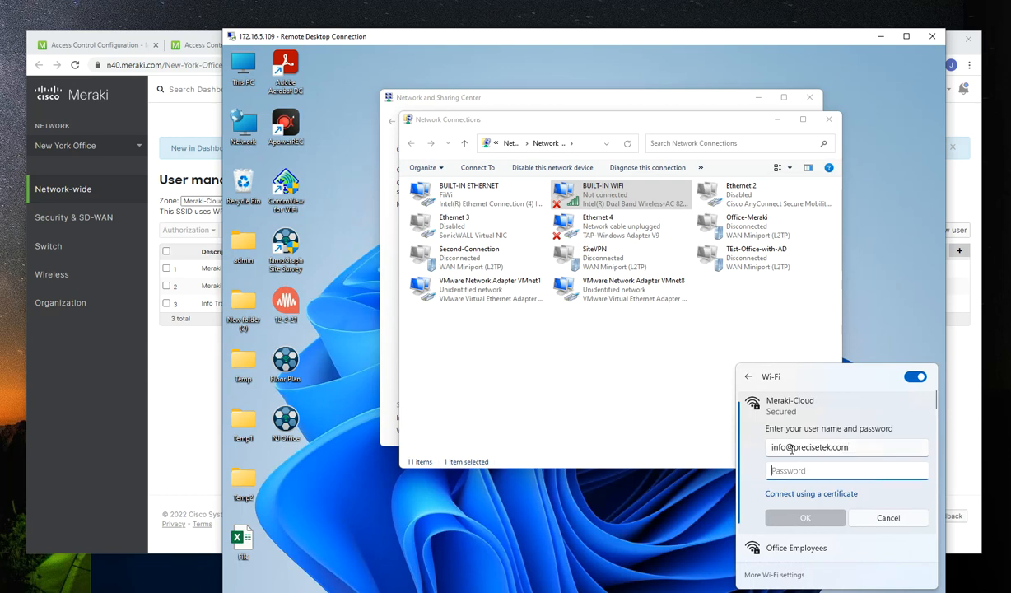
text(P)
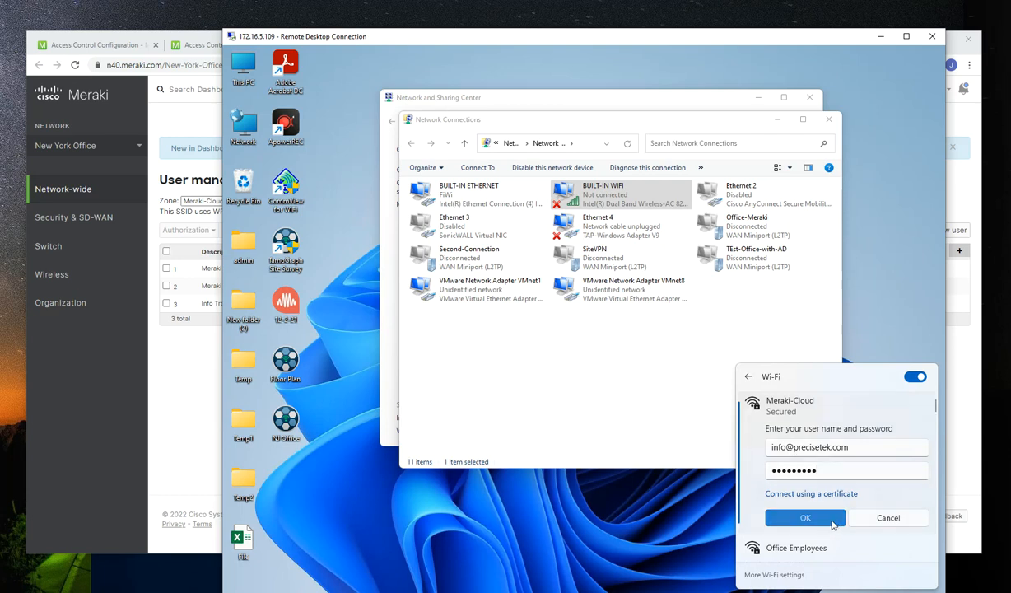
click(798, 517)
click(802, 518)
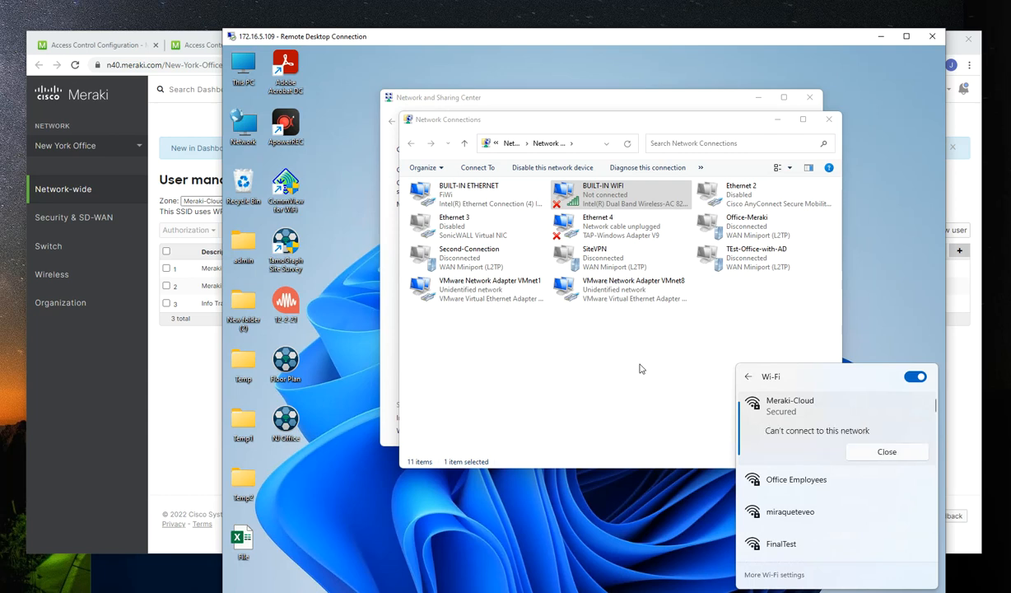
click(853, 452)
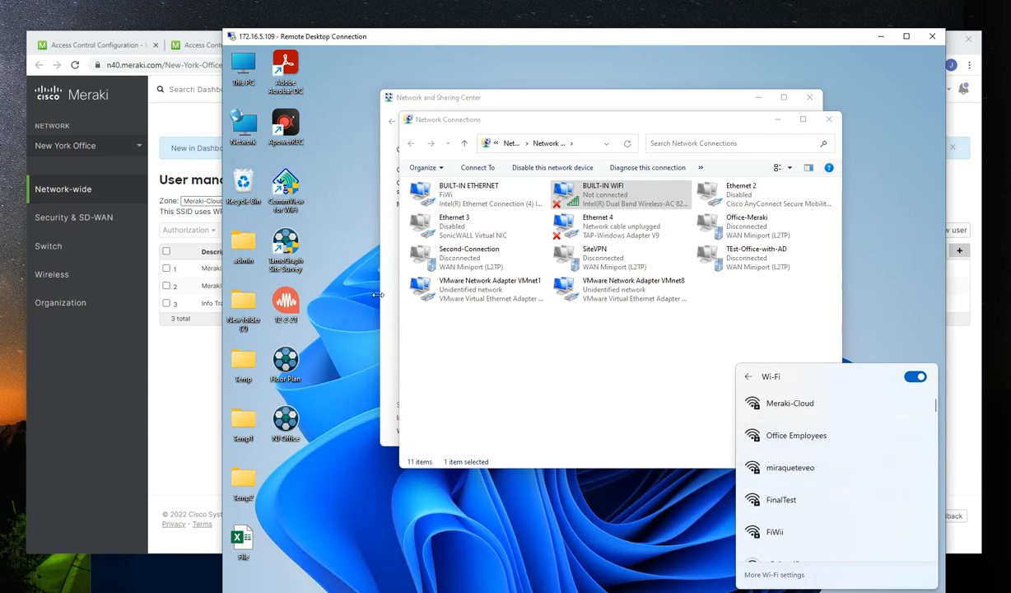
In the Meraki user management portal, enter a new password for Meraki Cloud Test User, update the user and save the changes
click(187, 435)
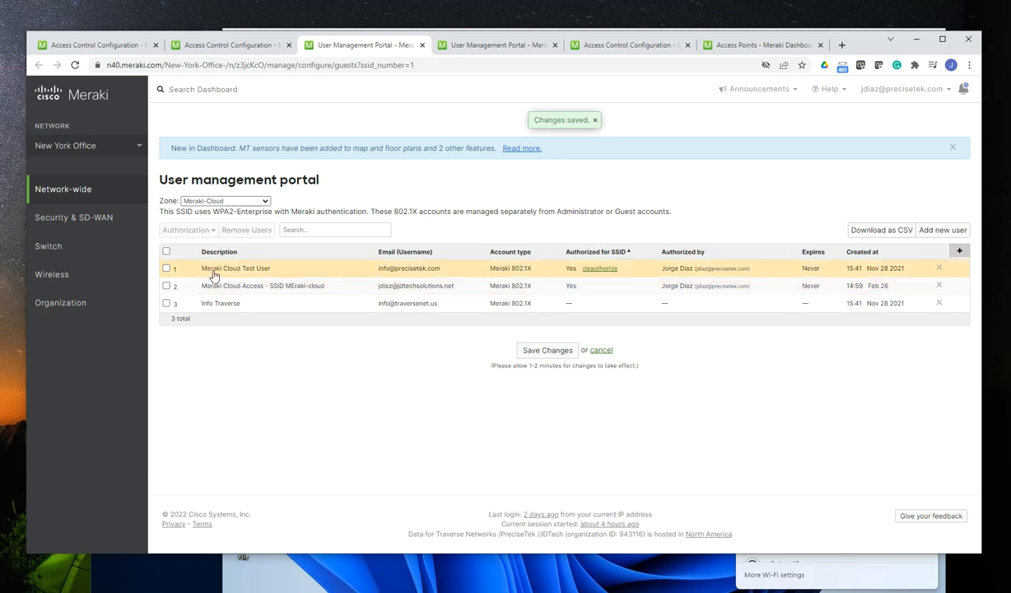
click(166, 269)
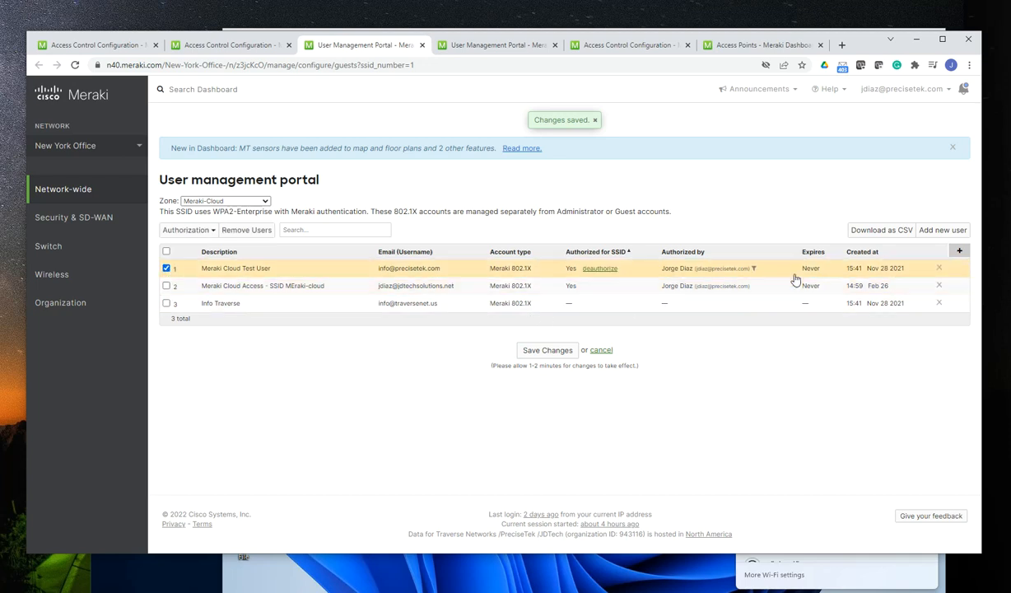
click(247, 275)
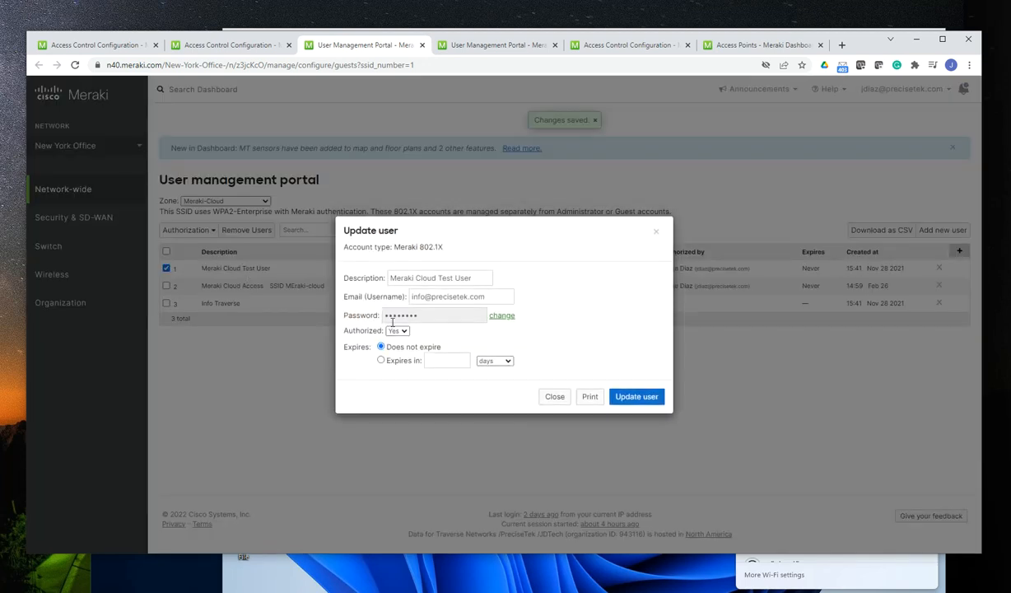
click(499, 316)
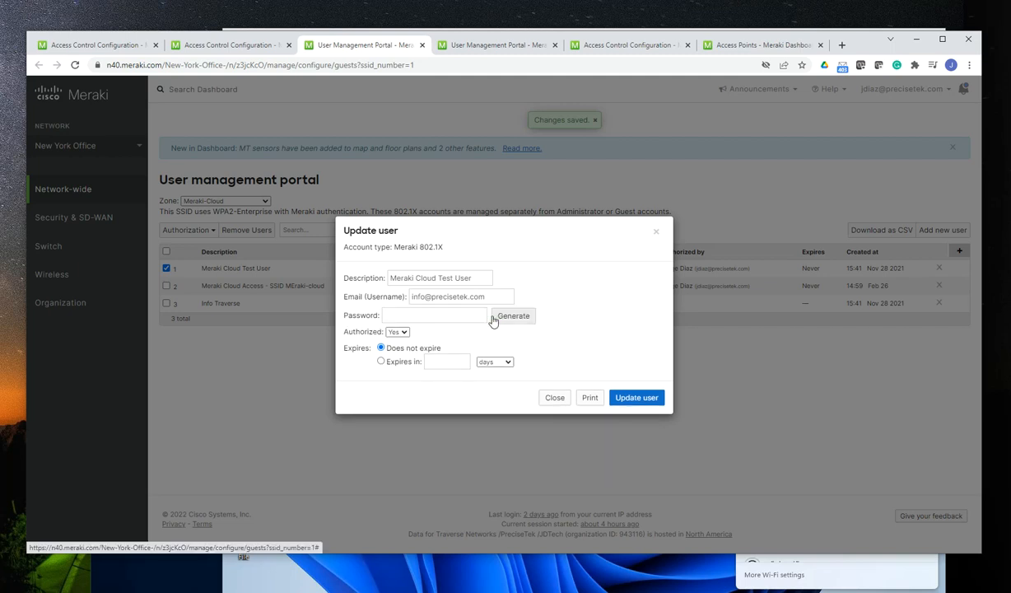
click(410, 314)
text(Password!@#)
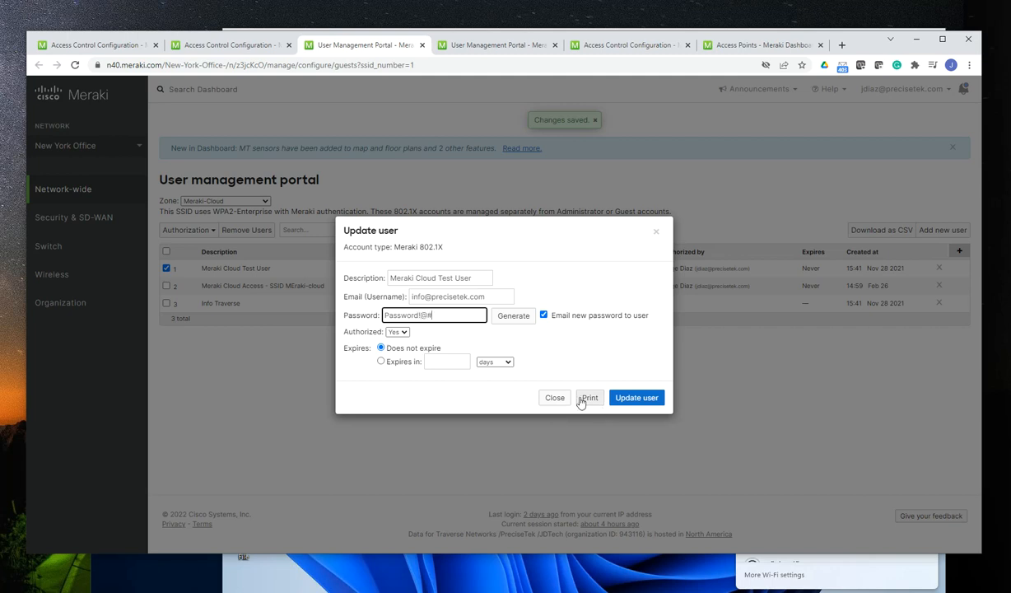
click(636, 400)
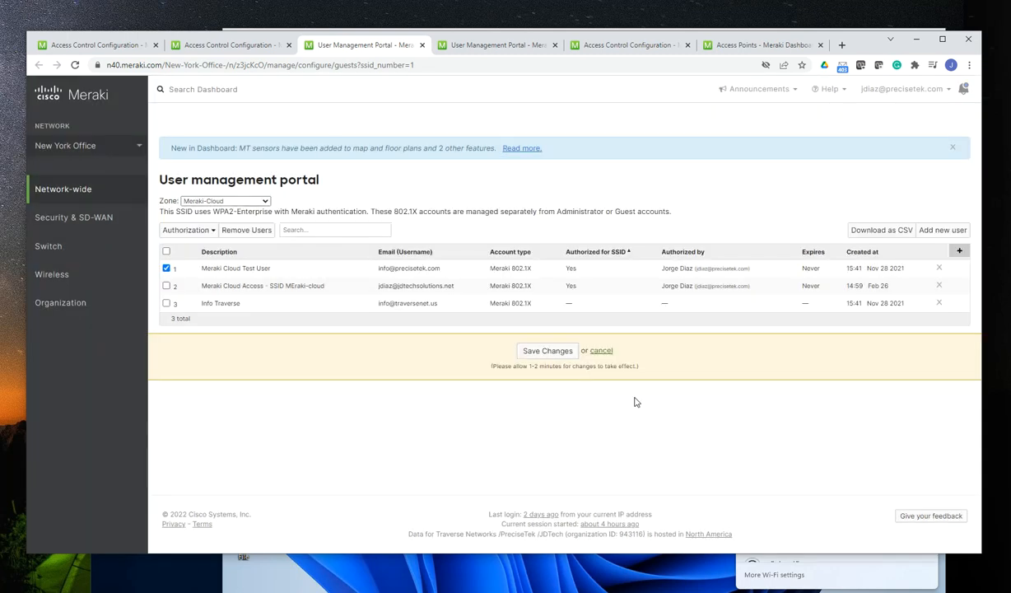
click(550, 351)
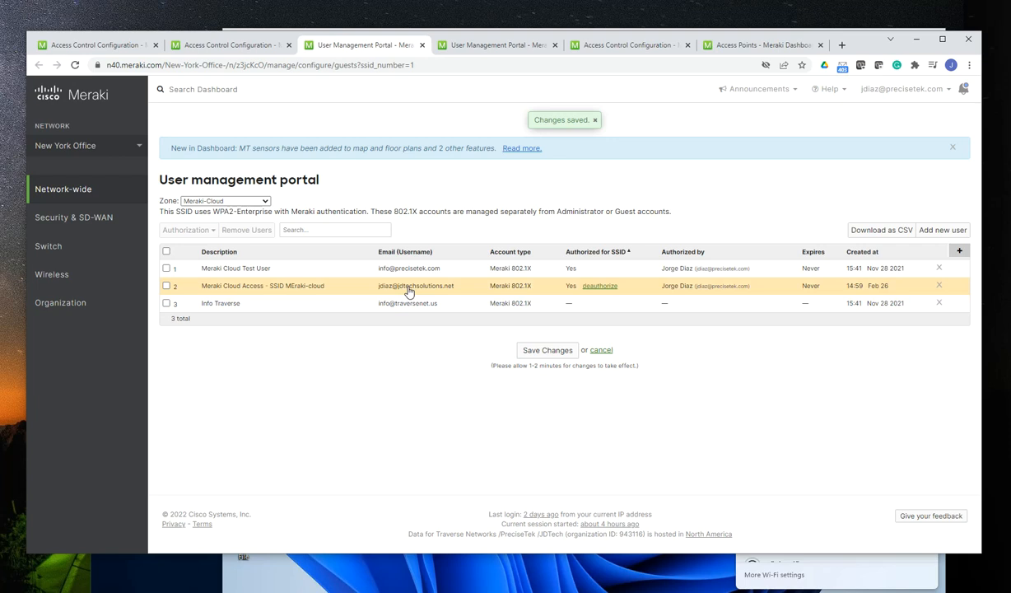
Switch back to the remote desktop and look for Meraki-Cloud among the wireless networks available to the BUILT-IN WIFI adapter
click(685, 574)
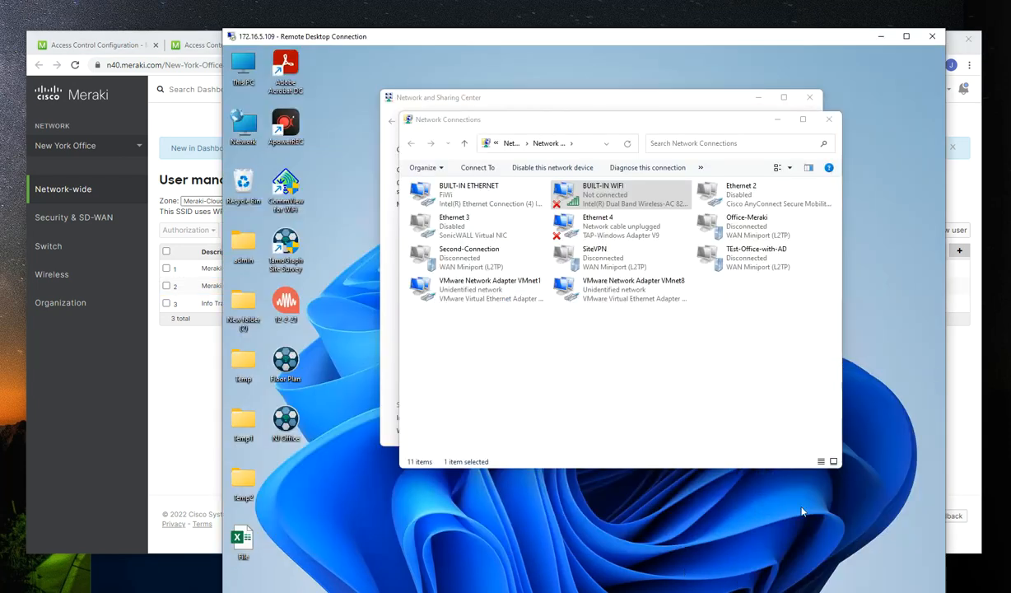
right_click(586, 191)
click(620, 222)
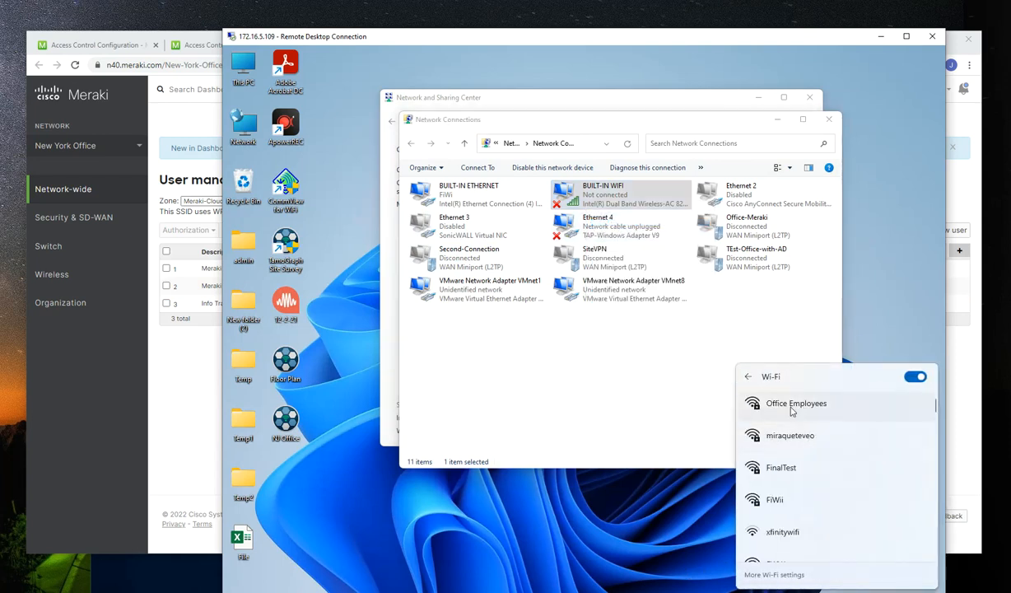
scroll(802, 461, down, 5)
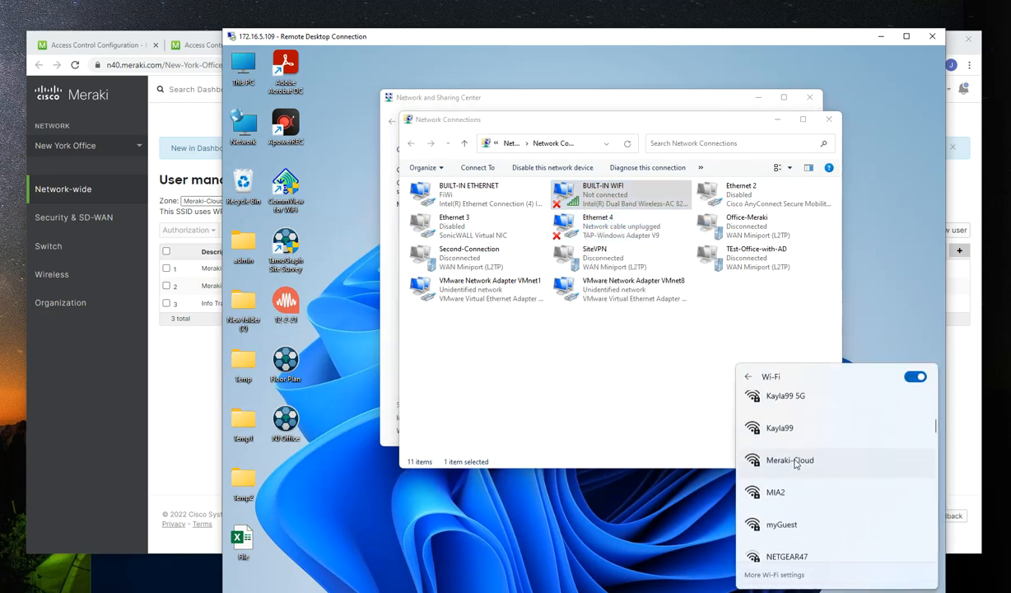
scroll(802, 470, down, 4)
scroll(836, 514, up, 6)
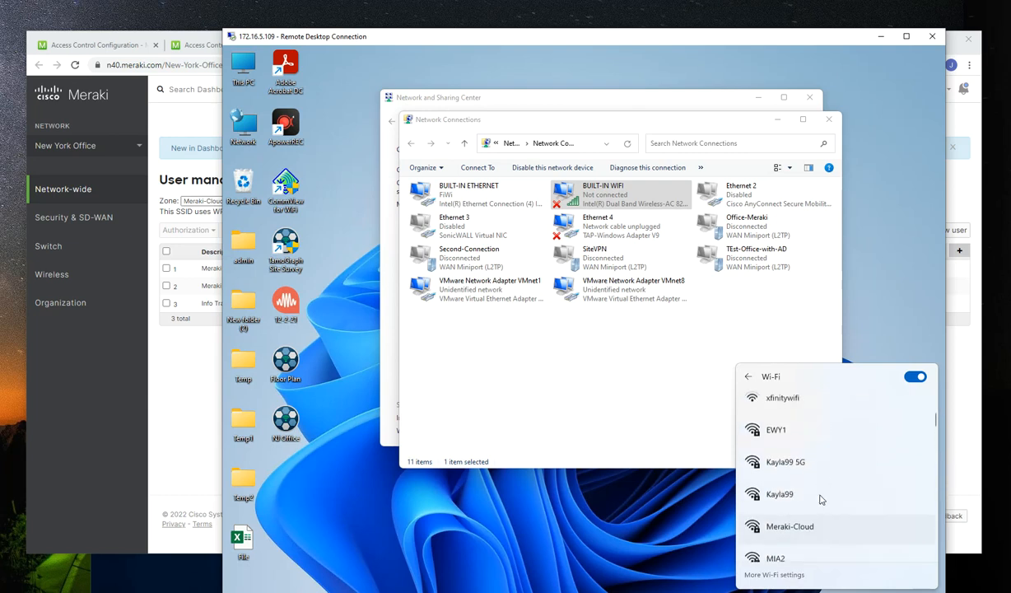
scroll(820, 498, up, 4)
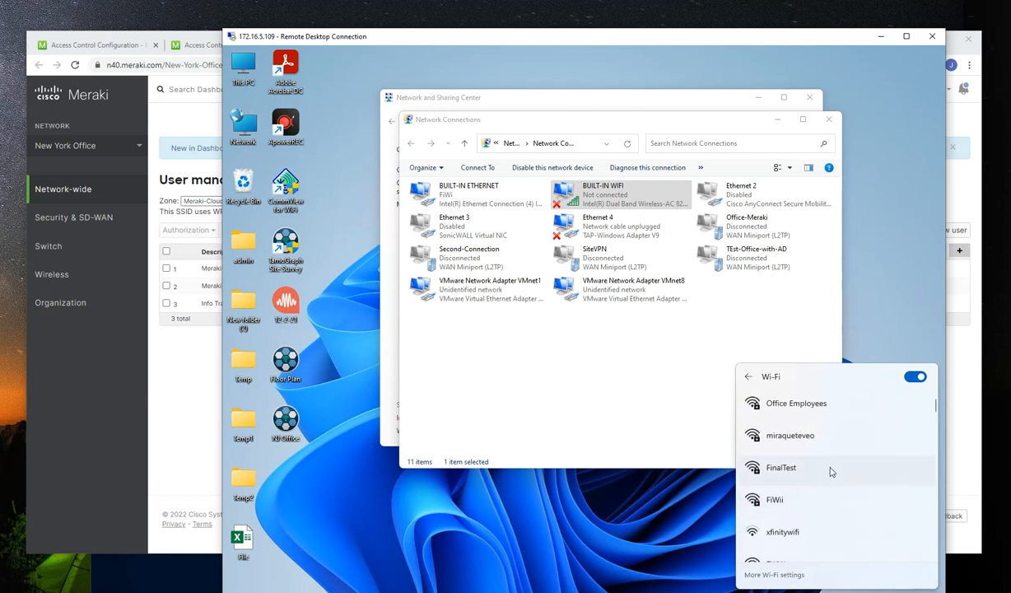
scroll(830, 471, down, 5)
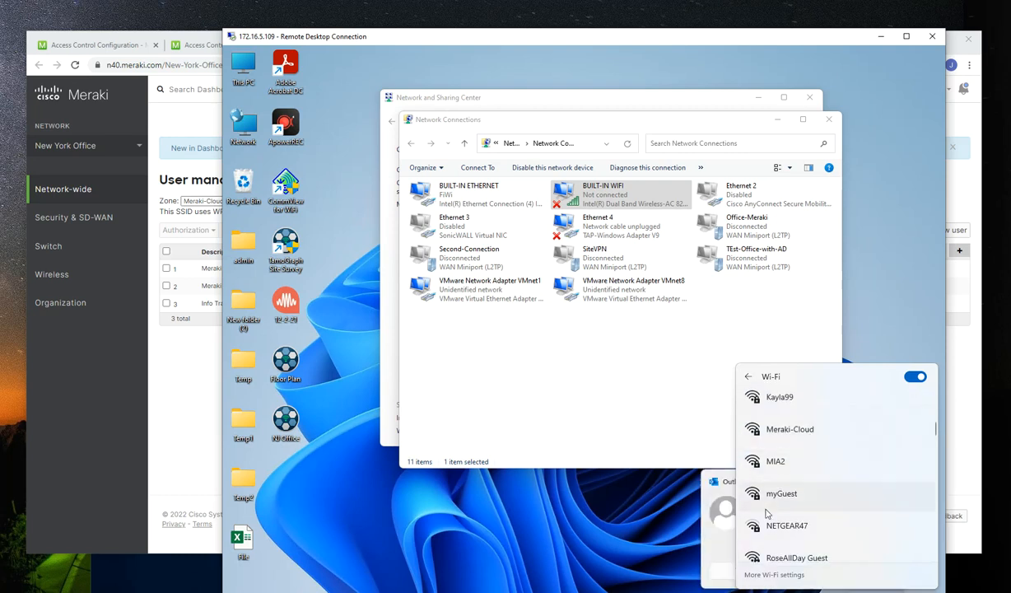
click(735, 545)
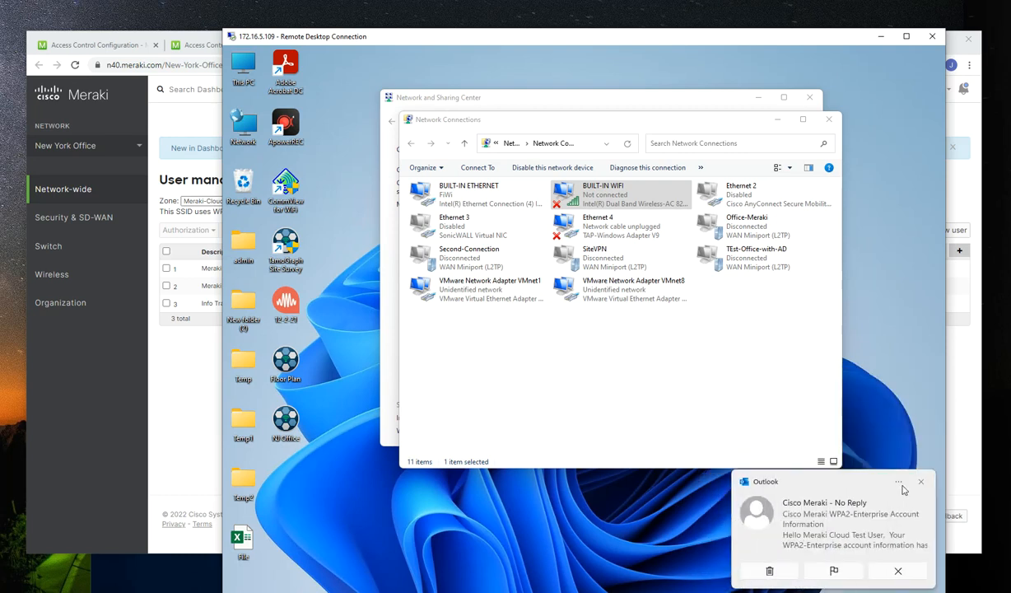
Find Meraki-Cloud among the wireless networks available to the BUILT-IN WIFI adapter and request a connection to it
right_click(594, 194)
click(624, 212)
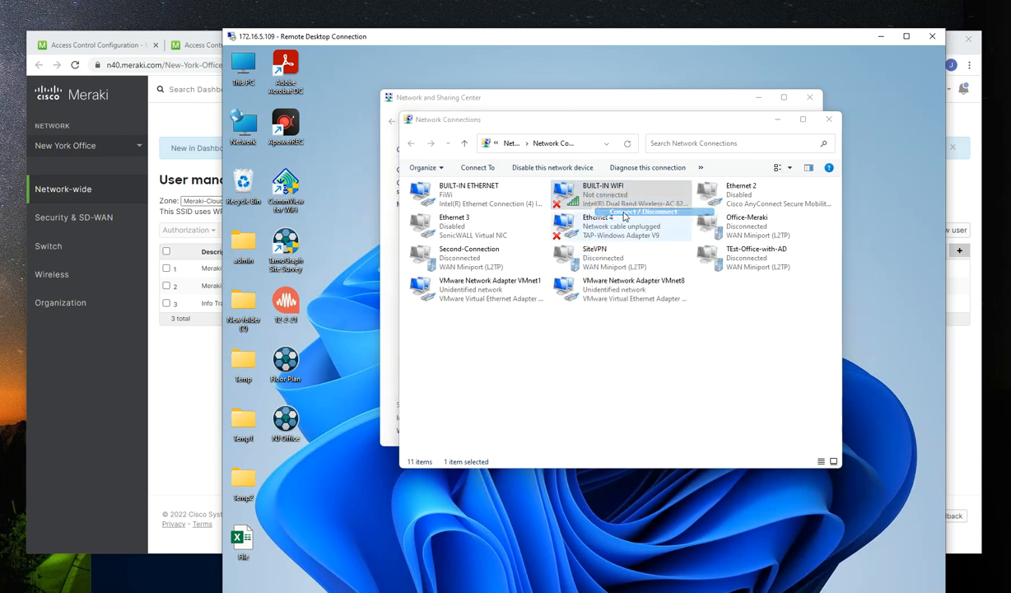
scroll(824, 422, down, 2)
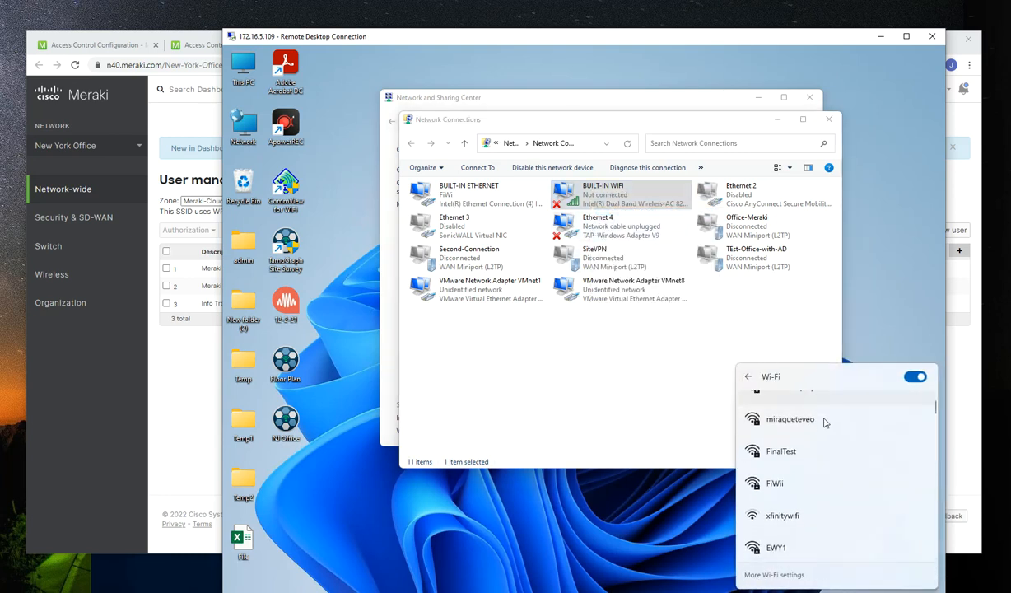
scroll(824, 421, up, 2)
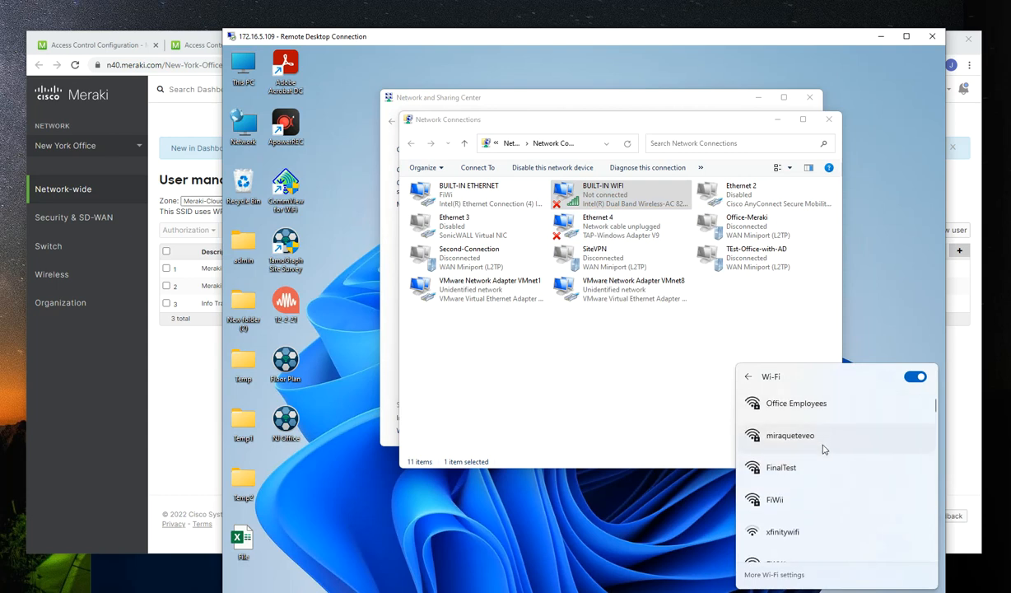
scroll(823, 444, down, 6)
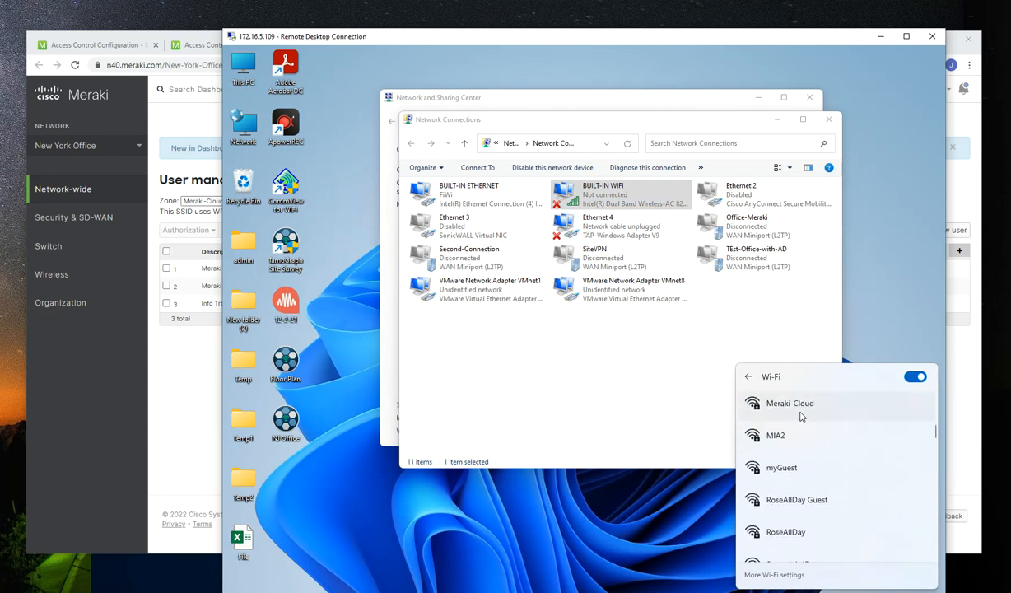
click(801, 417)
click(759, 422)
click(868, 453)
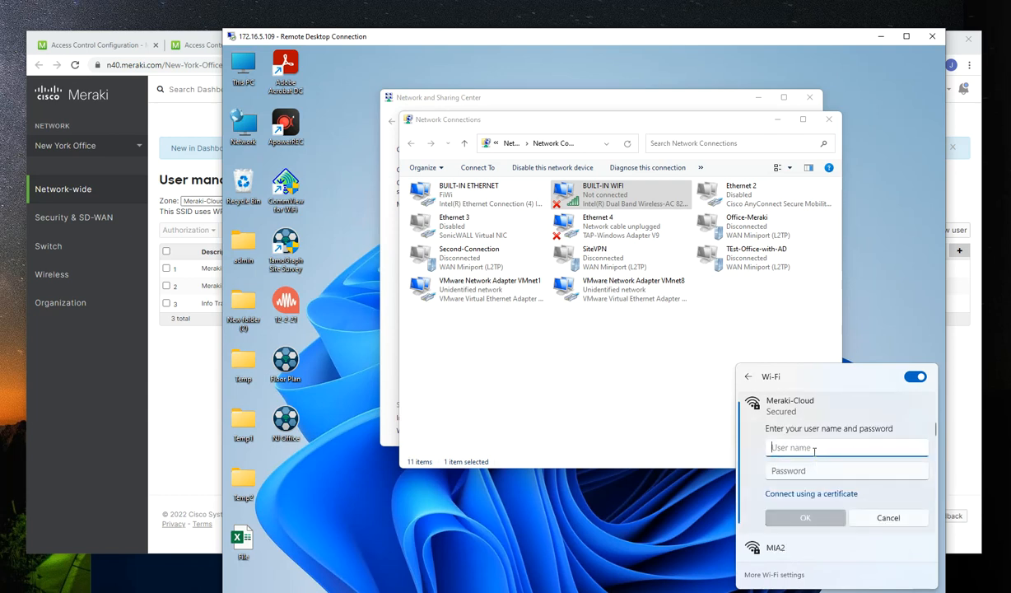
Sign in to Meraki-Cloud with the Meraki Cloud Access user's e-mail and account password, and accept the connection
key(Tab)
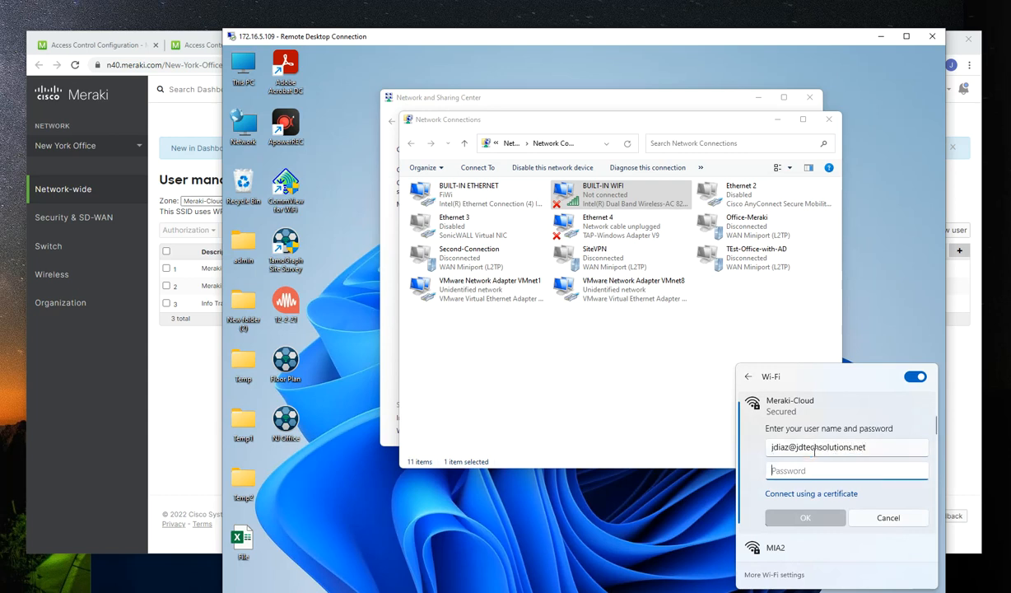
text(••)
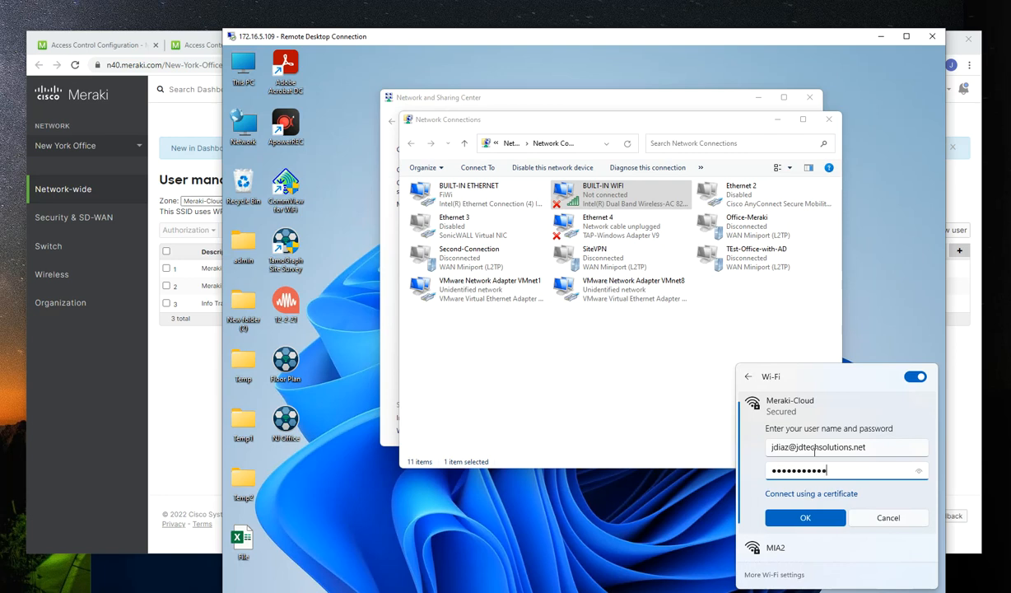
text(ssword!@#)
click(919, 471)
click(919, 471)
click(805, 517)
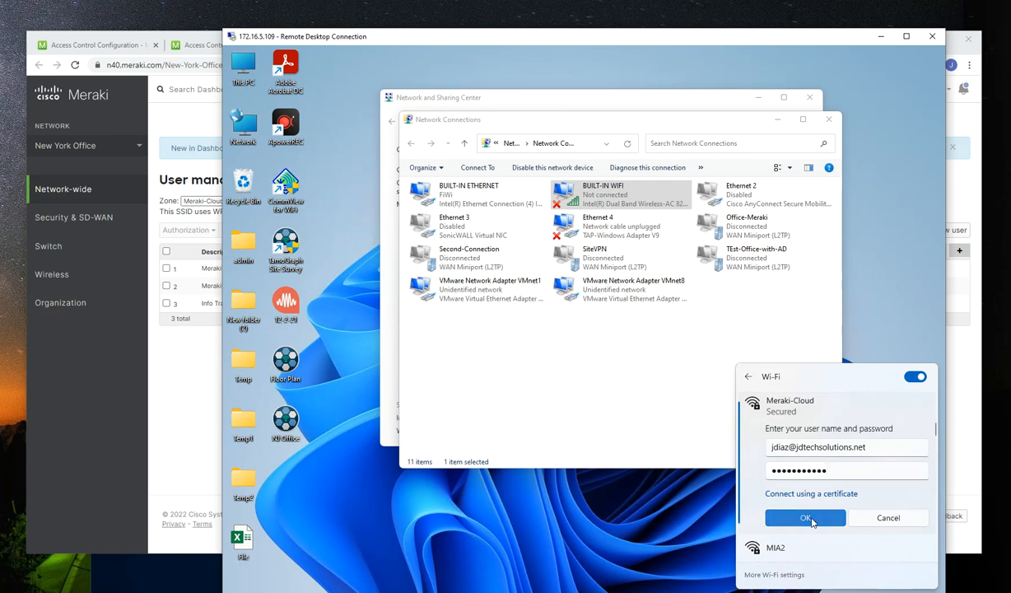
click(811, 519)
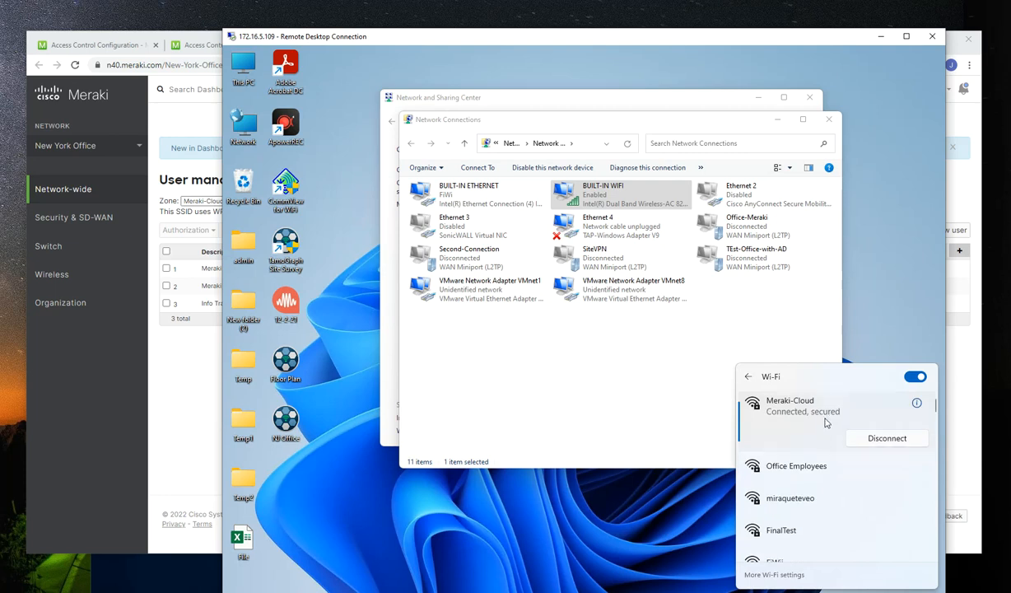
View the BUILT-IN WIFI adapter's status and its network connection details
click(644, 381)
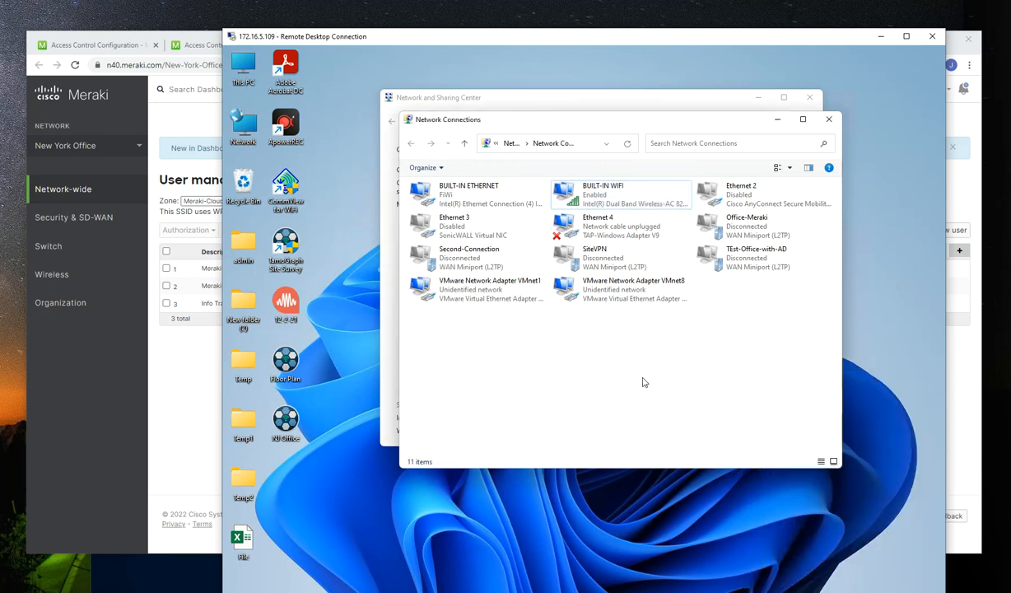
right_click(596, 203)
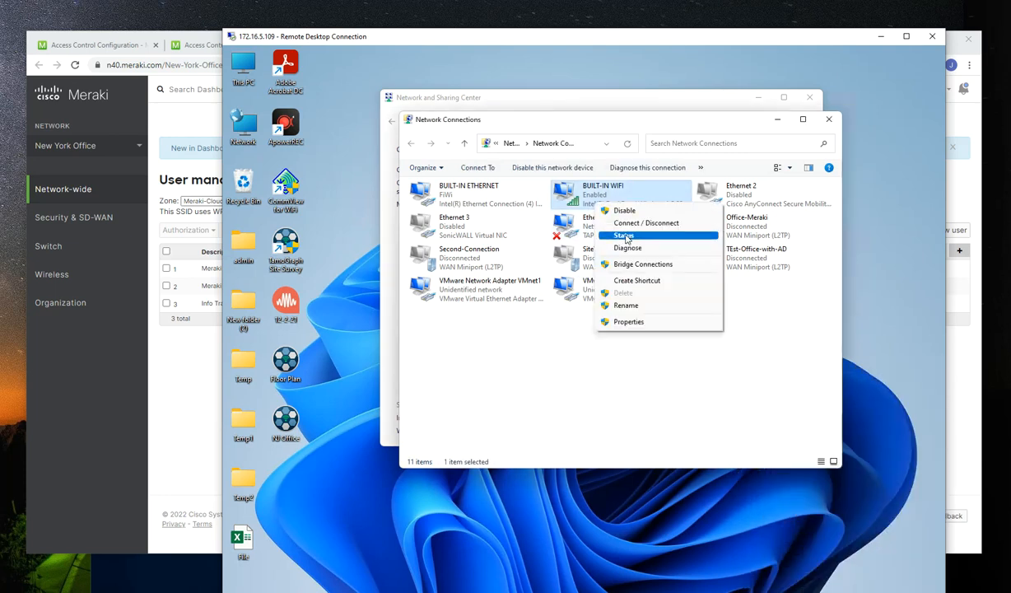
click(624, 234)
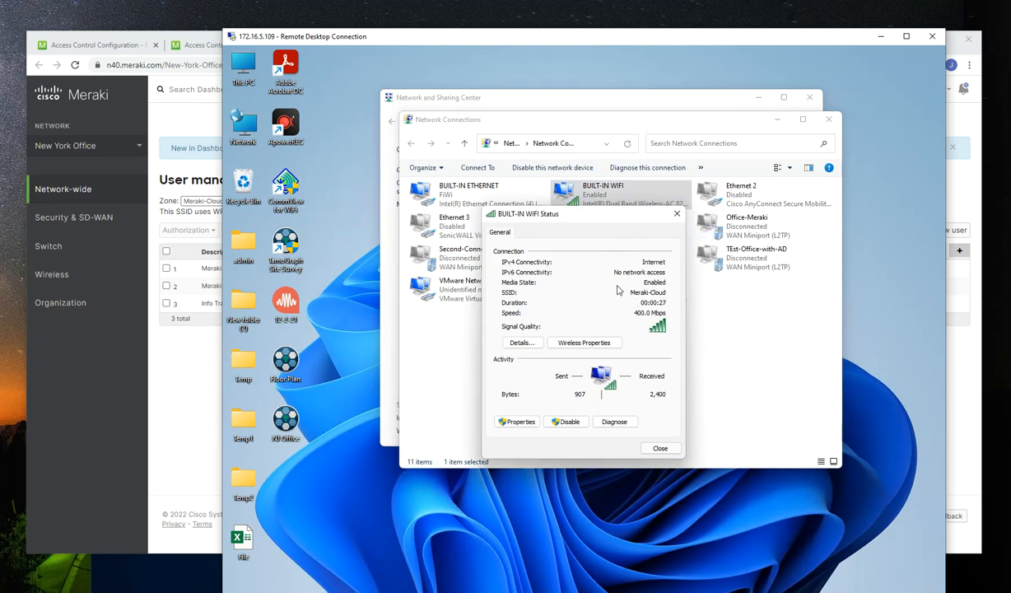
click(518, 342)
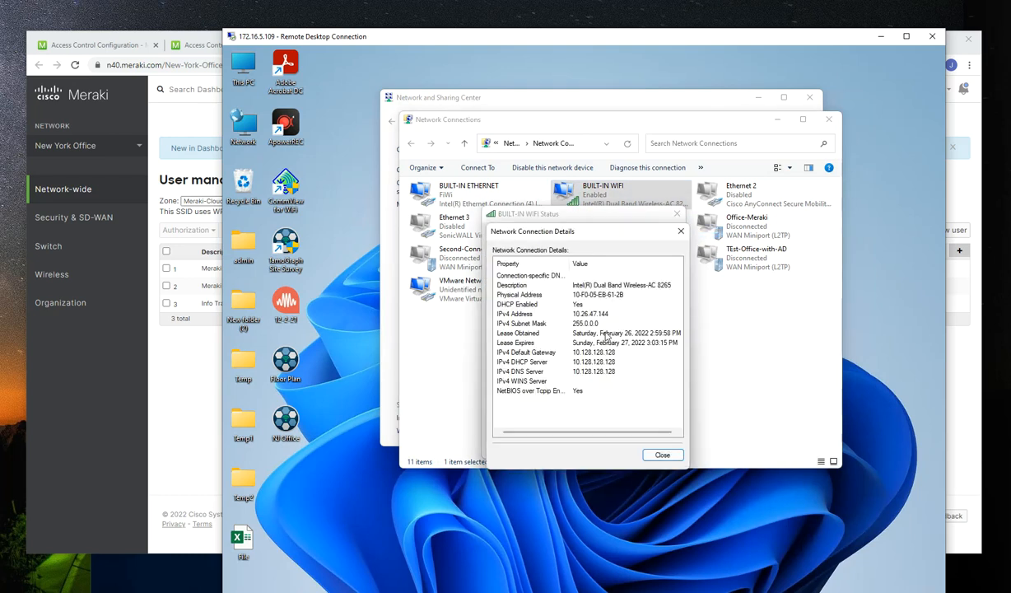
Switch to the Meraki dashboard and view the Enterprise authentication options in the Meraki-Cloud access control settings
click(69, 398)
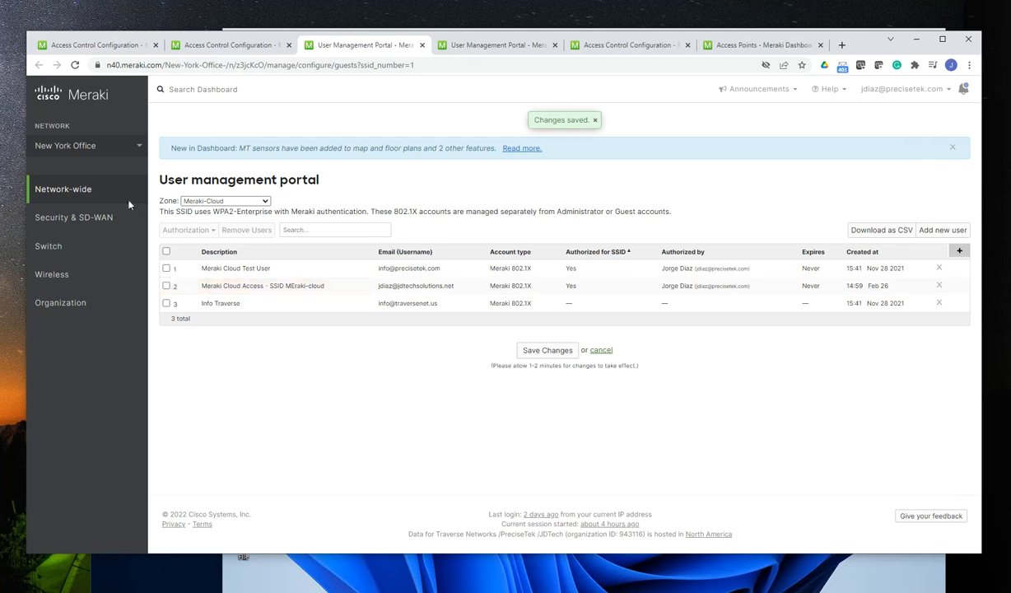
click(234, 45)
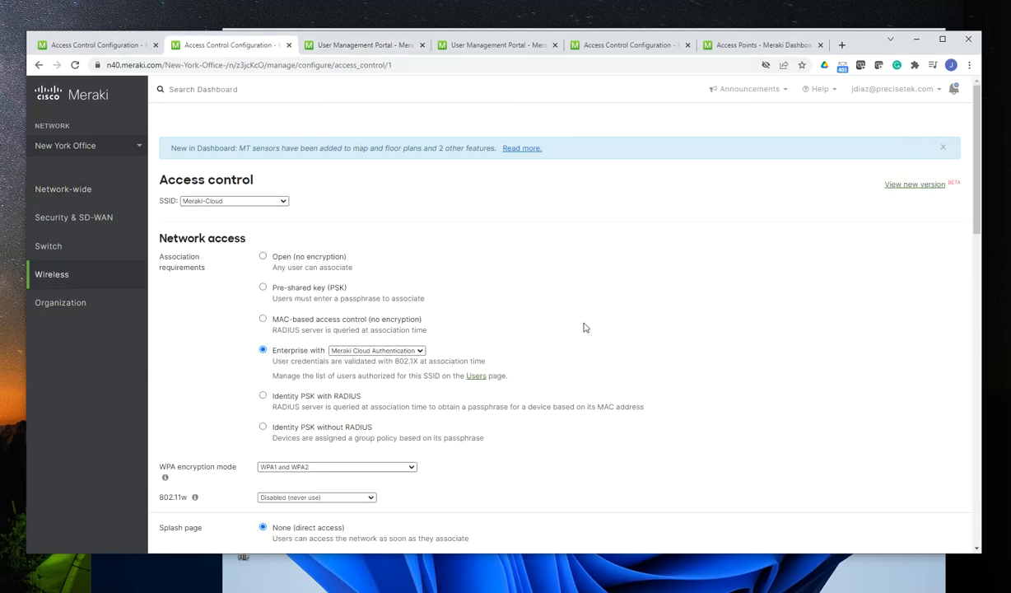
scroll(644, 350, down, 1)
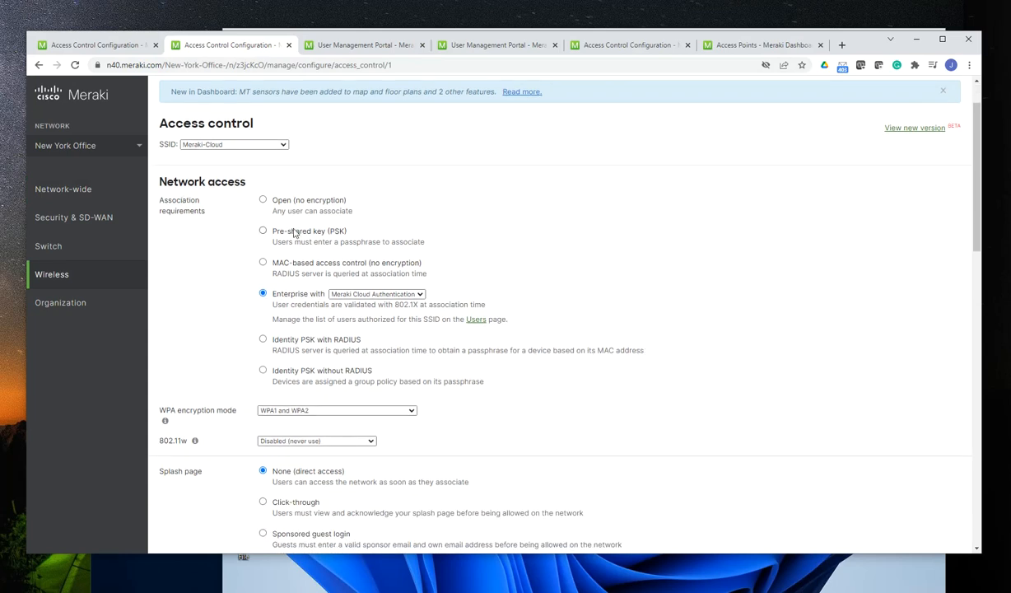
click(418, 294)
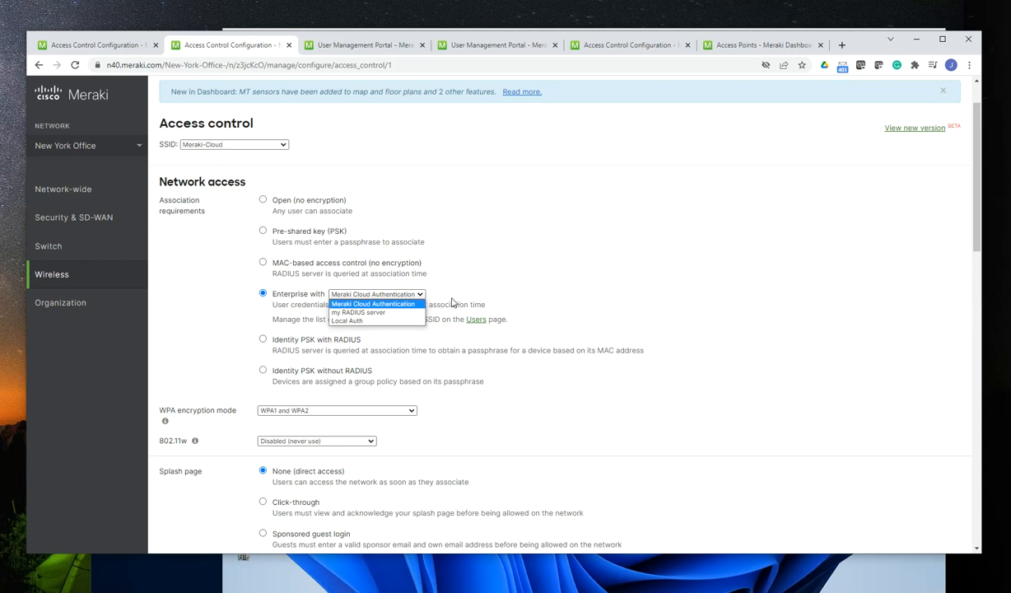
Examine the access control page set to Enterprise with Local Auth, including its password, certificate and LDAP server settings
click(619, 48)
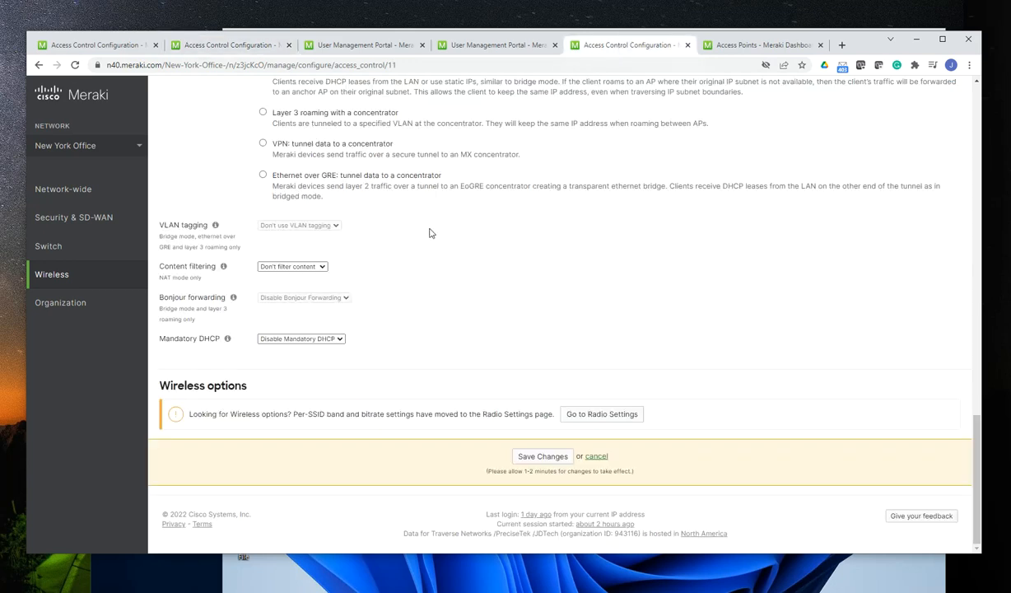
scroll(412, 239, up, 10)
scroll(409, 249, up, 10)
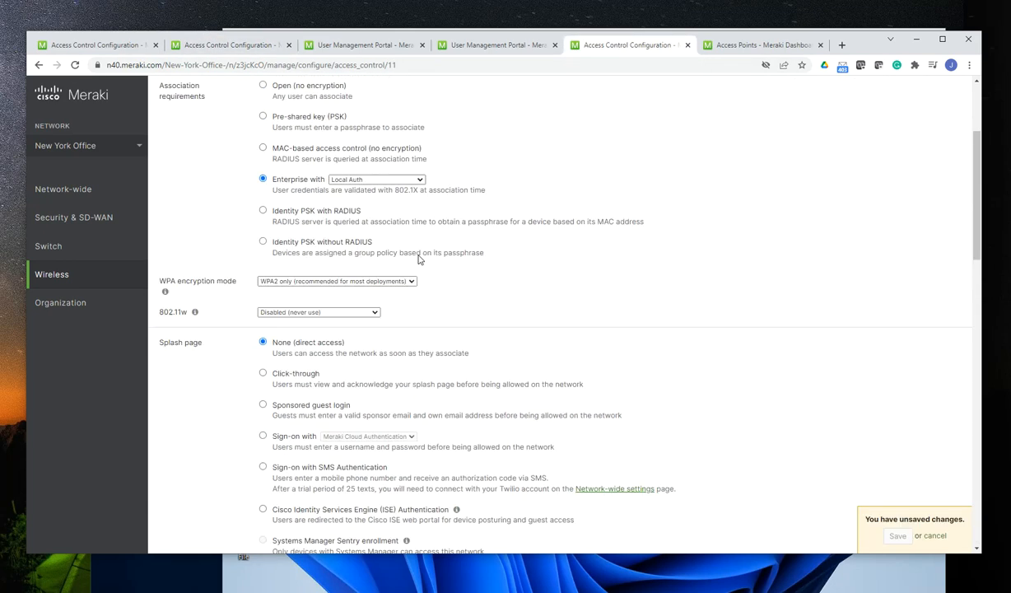
scroll(474, 320, down, 3)
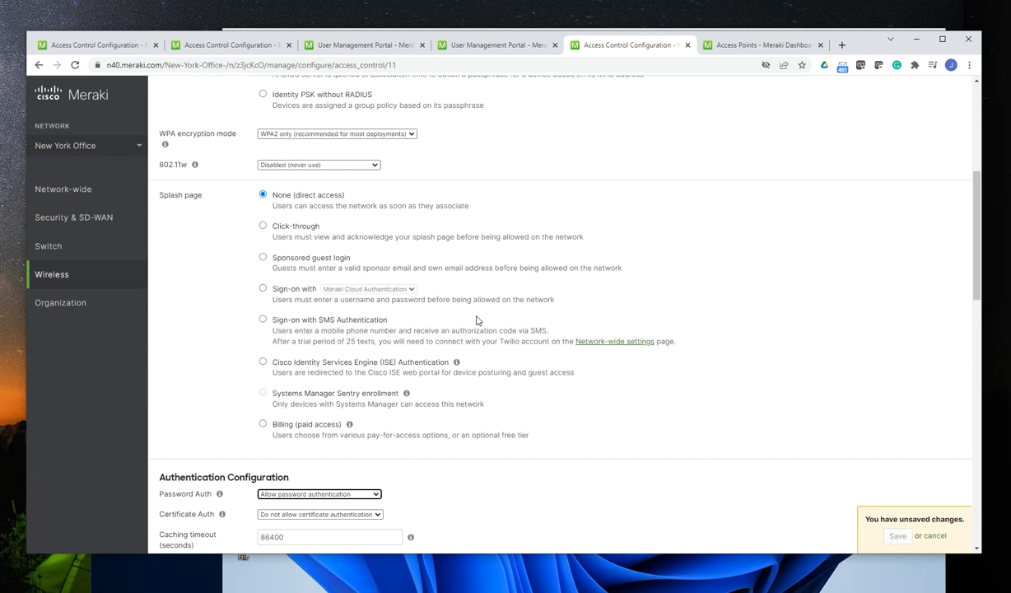
scroll(511, 317, down, 2)
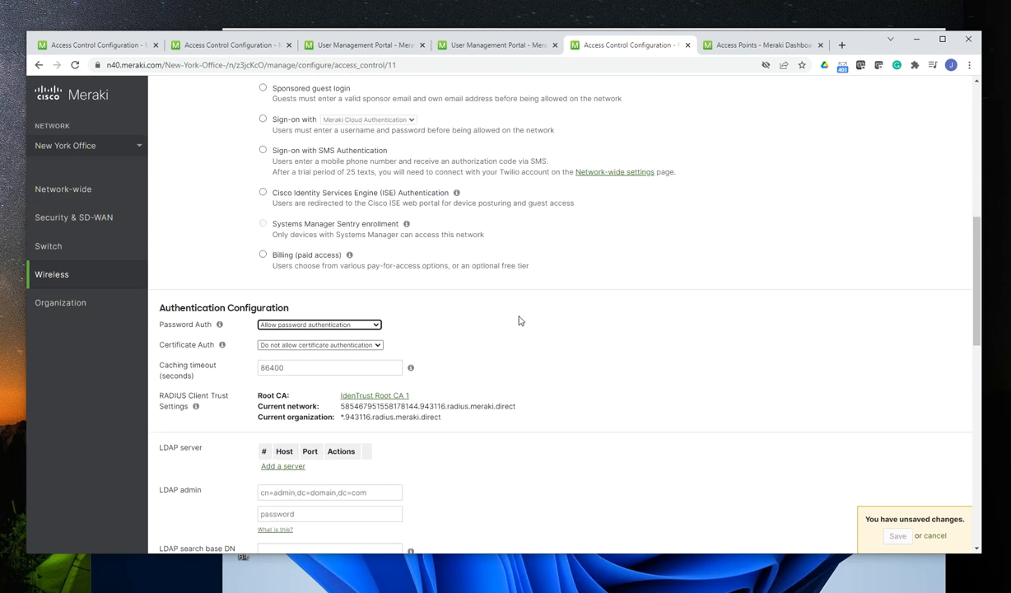
scroll(518, 320, down, 2)
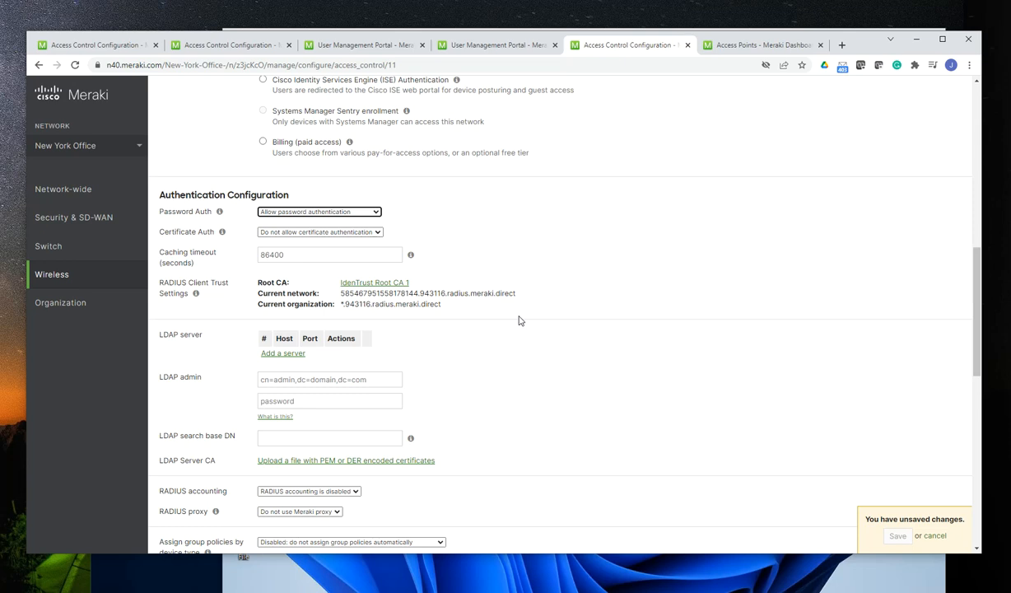
scroll(603, 316, up, 1)
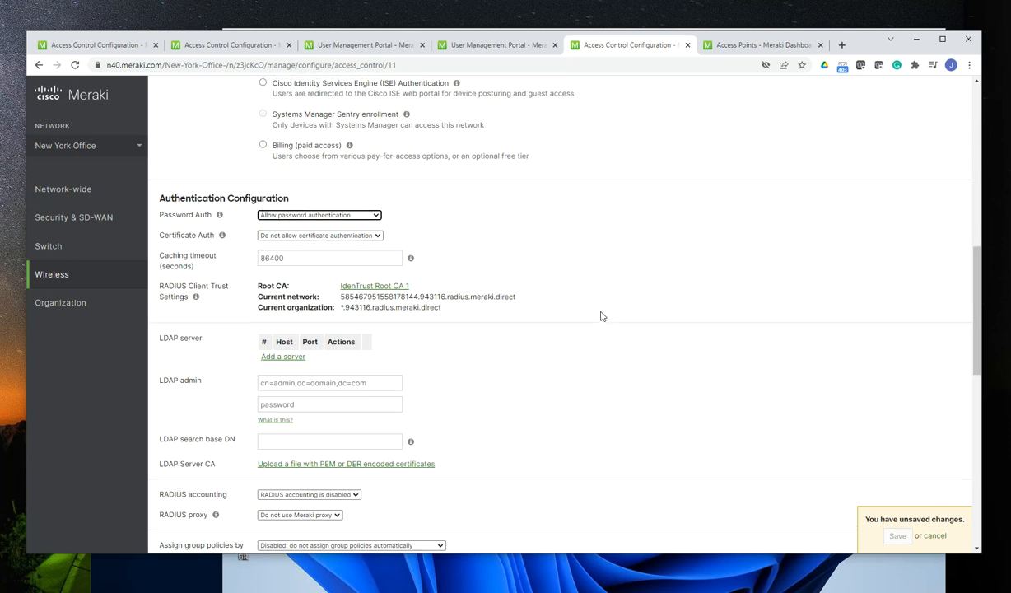
scroll(602, 316, up, 4)
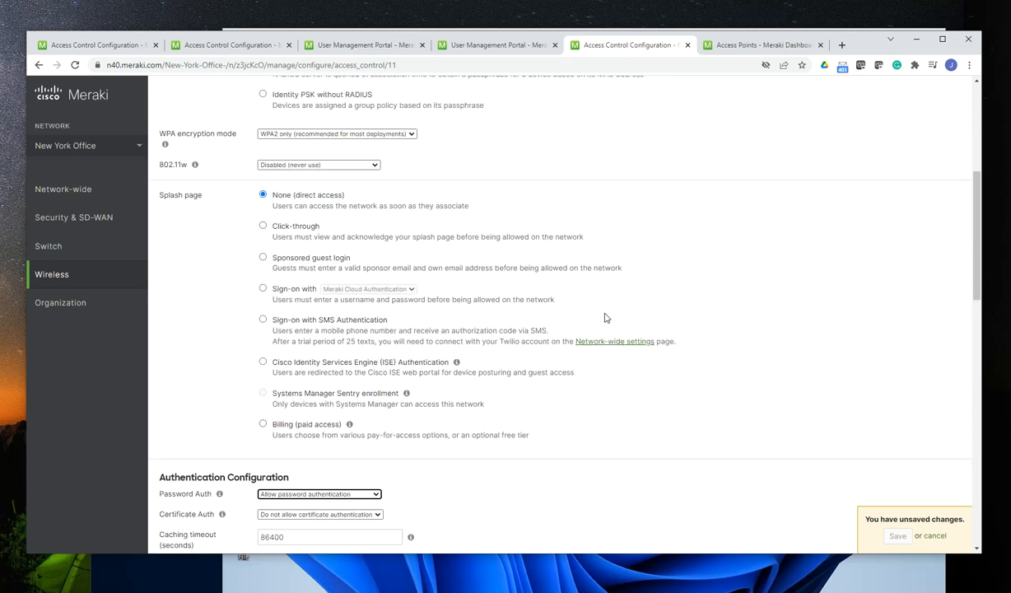
scroll(490, 303, up, 1)
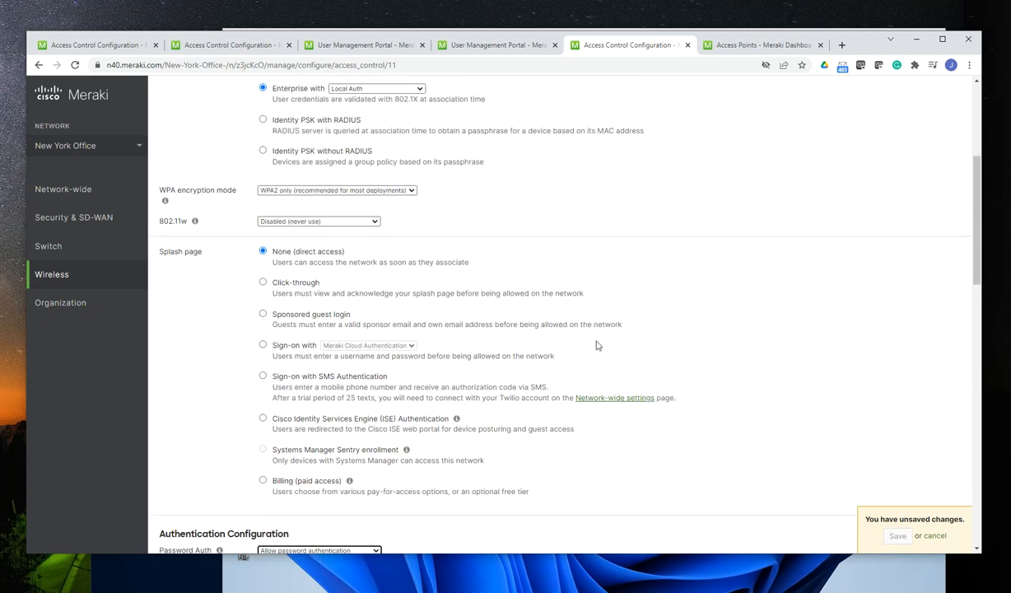
scroll(527, 341, up, 1)
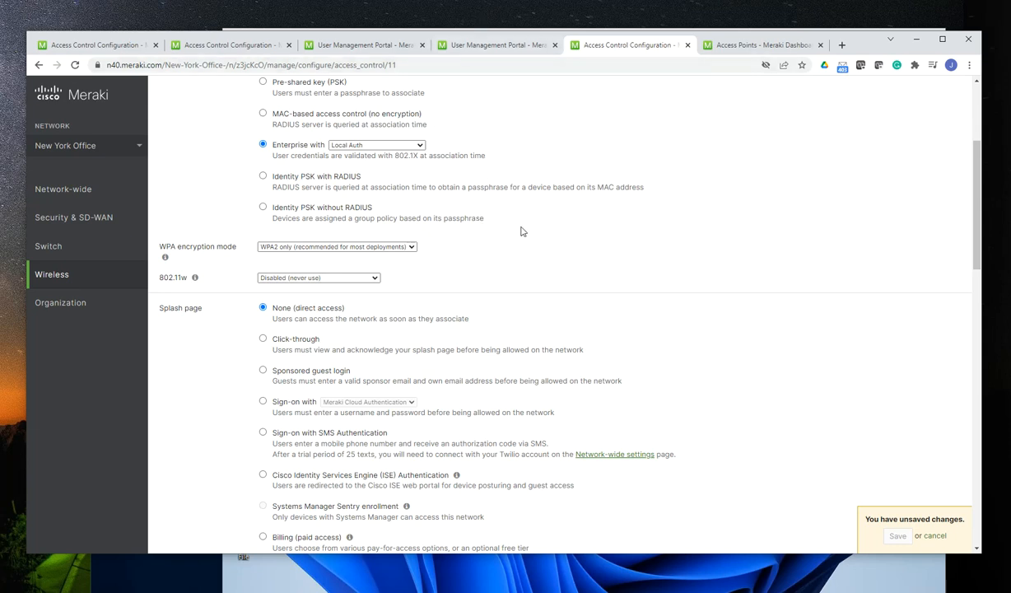
Return to Meraki-Cloud's access control page and review its splash page, controller disconnection behavior and client IP assignment settings
click(360, 46)
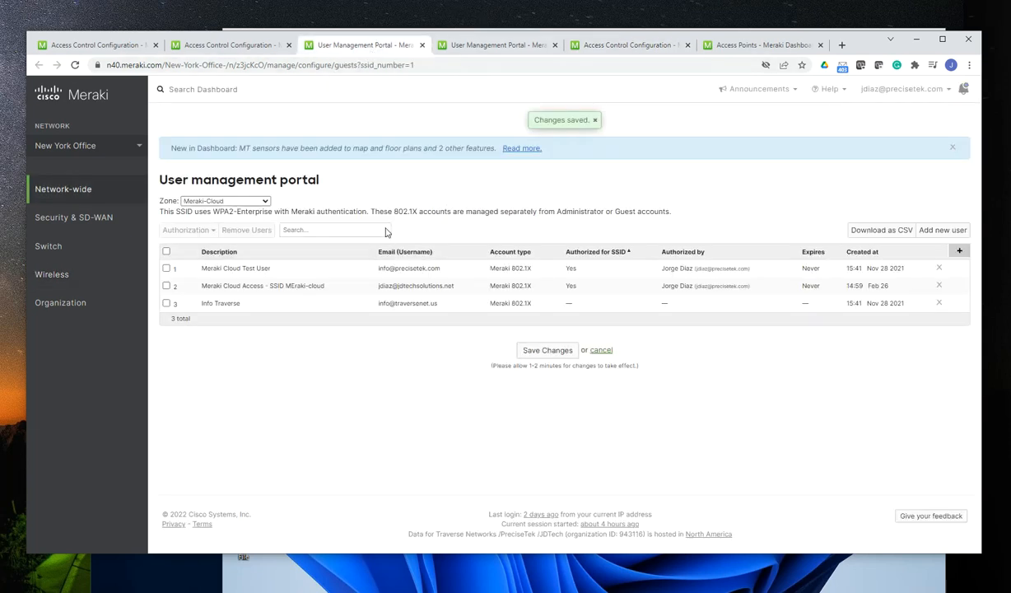
click(450, 47)
click(240, 47)
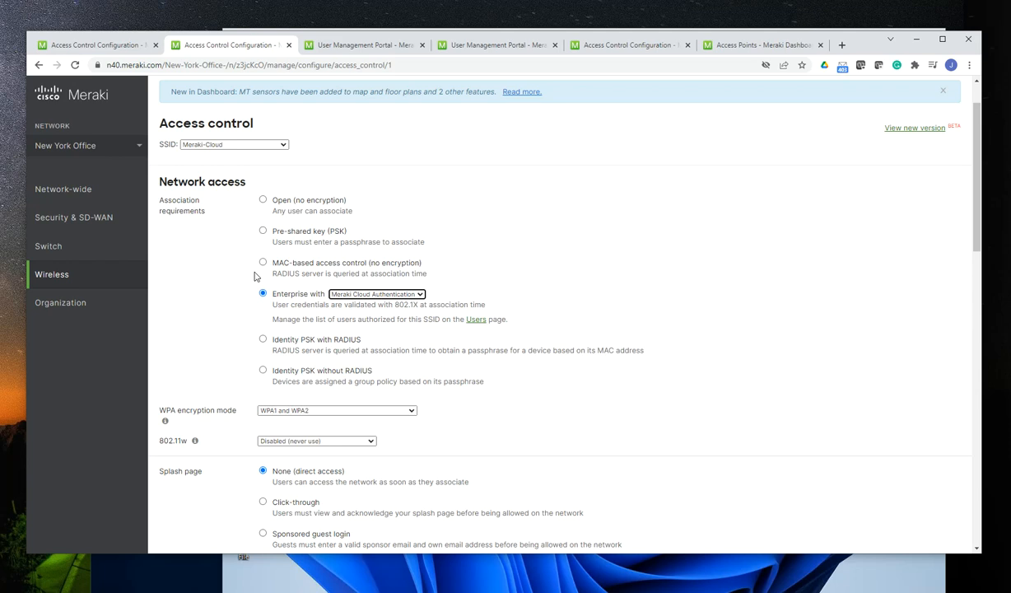
scroll(546, 338, down, 3)
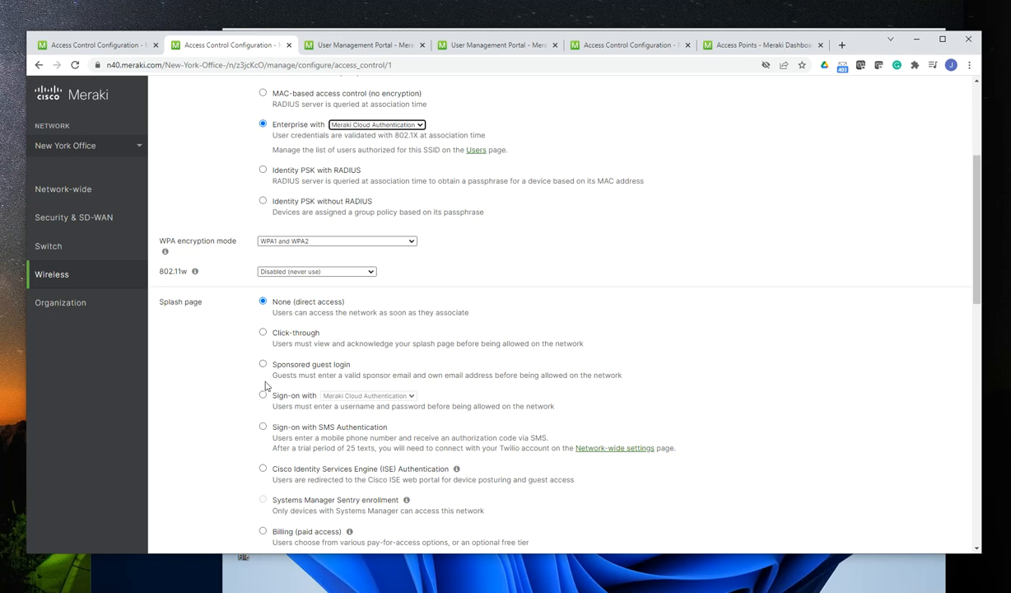
scroll(669, 368, down, 4)
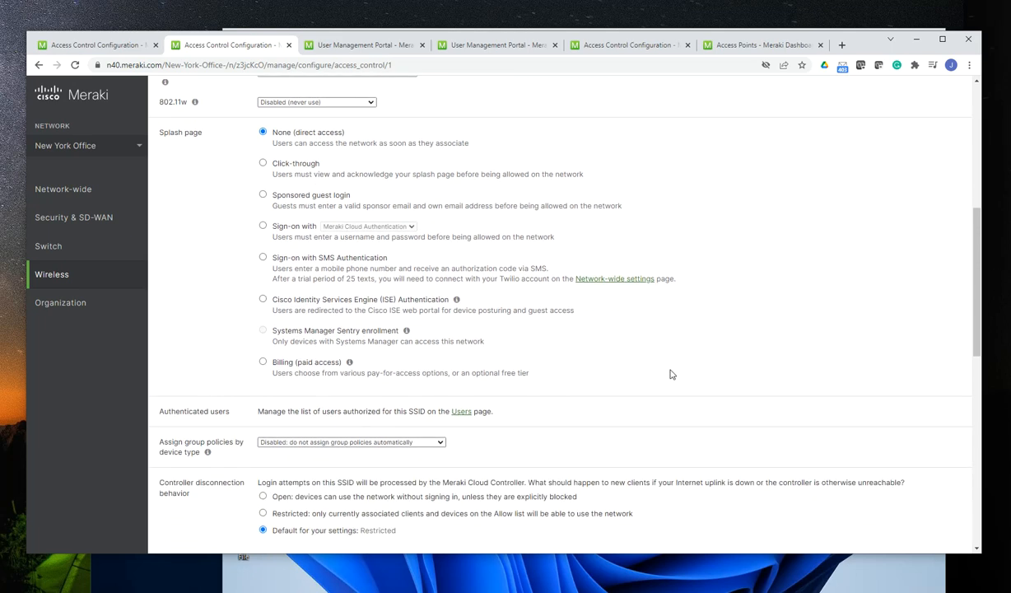
scroll(671, 369, down, 1)
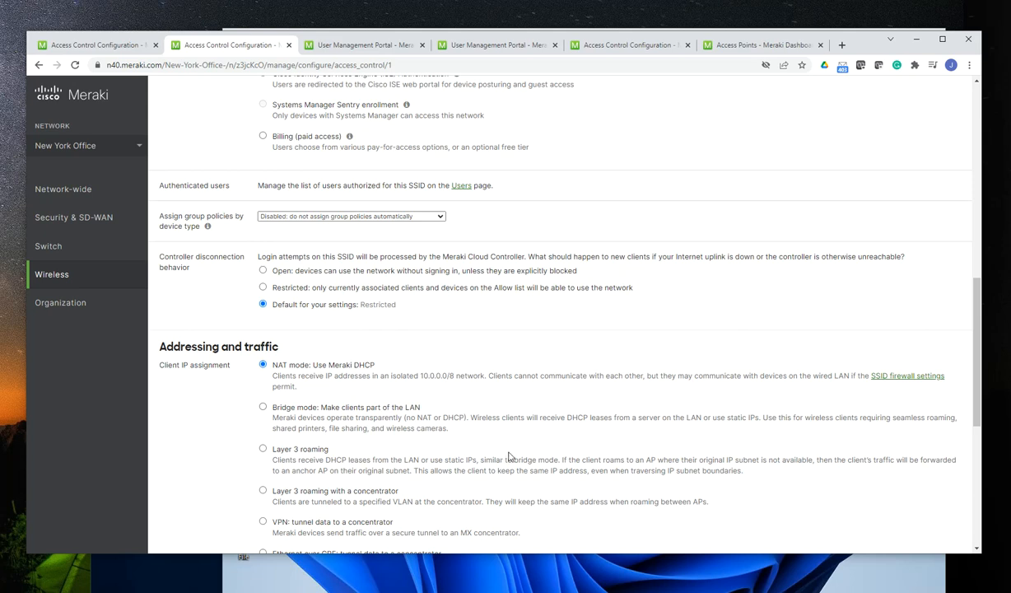
scroll(527, 449, down, 4)
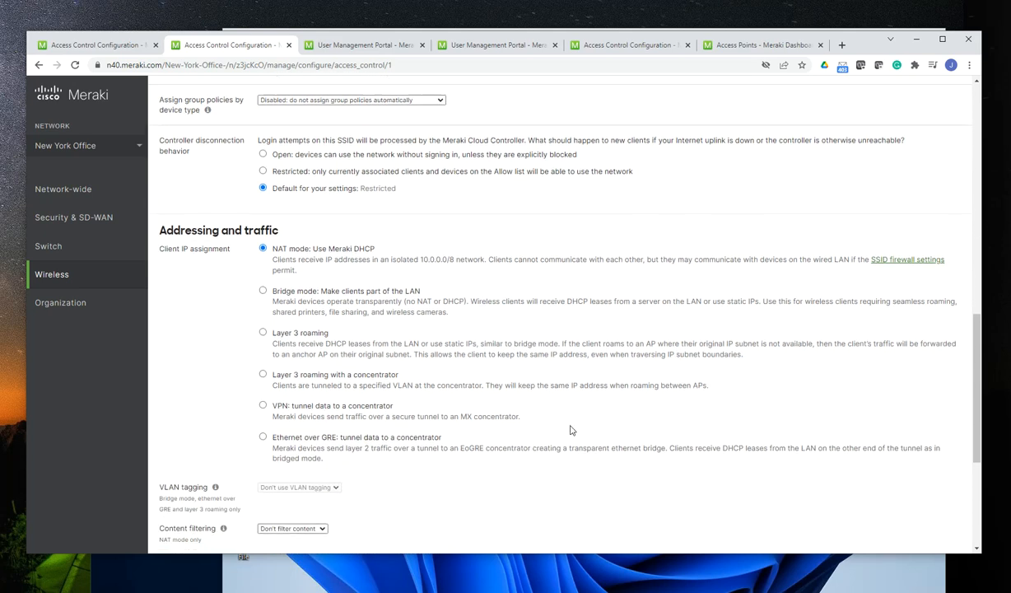
scroll(590, 412, up, 4)
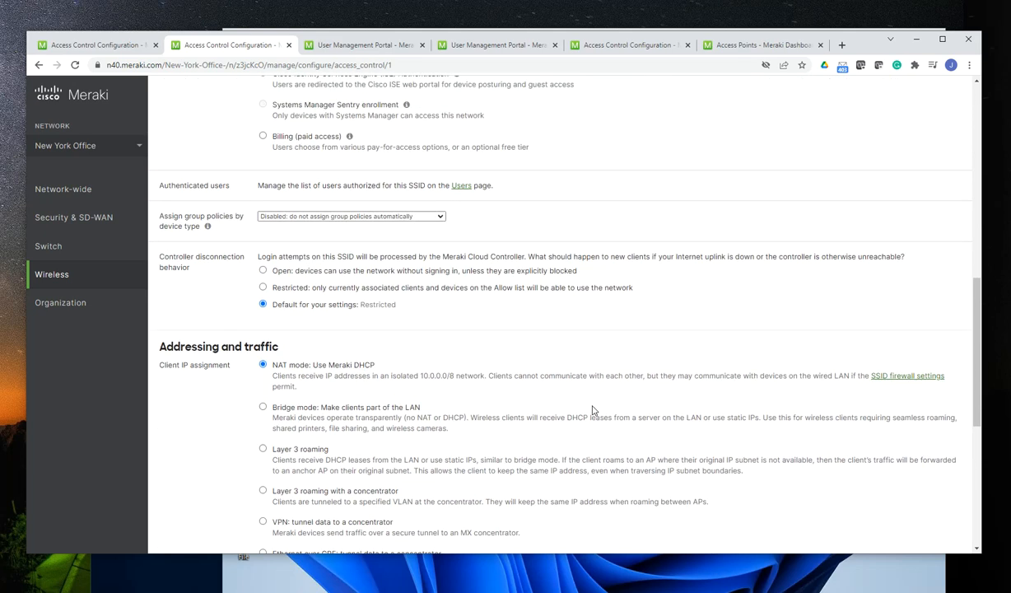
scroll(589, 407, up, 7)
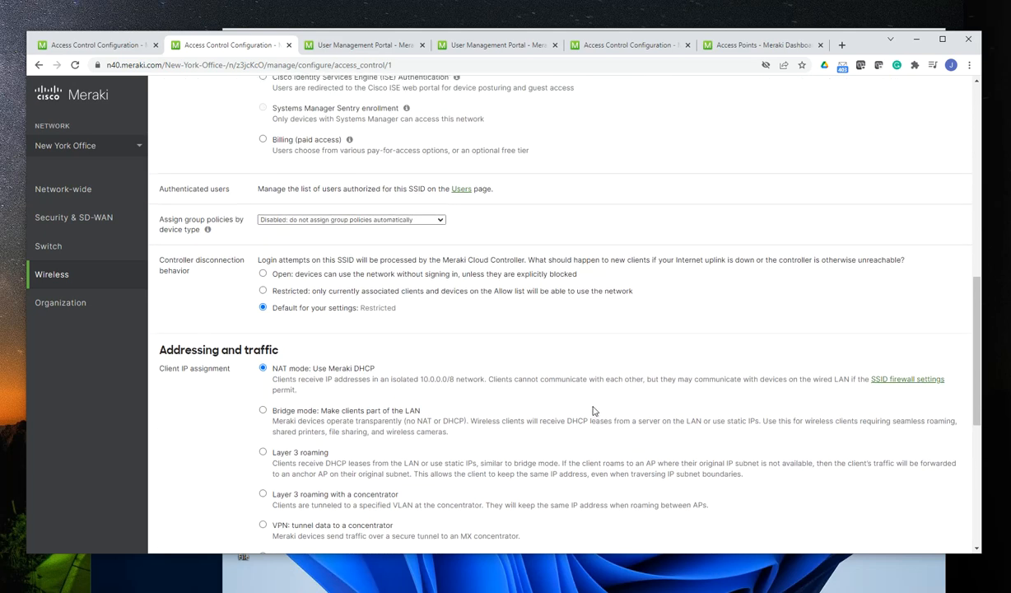
scroll(585, 403, up, 4)
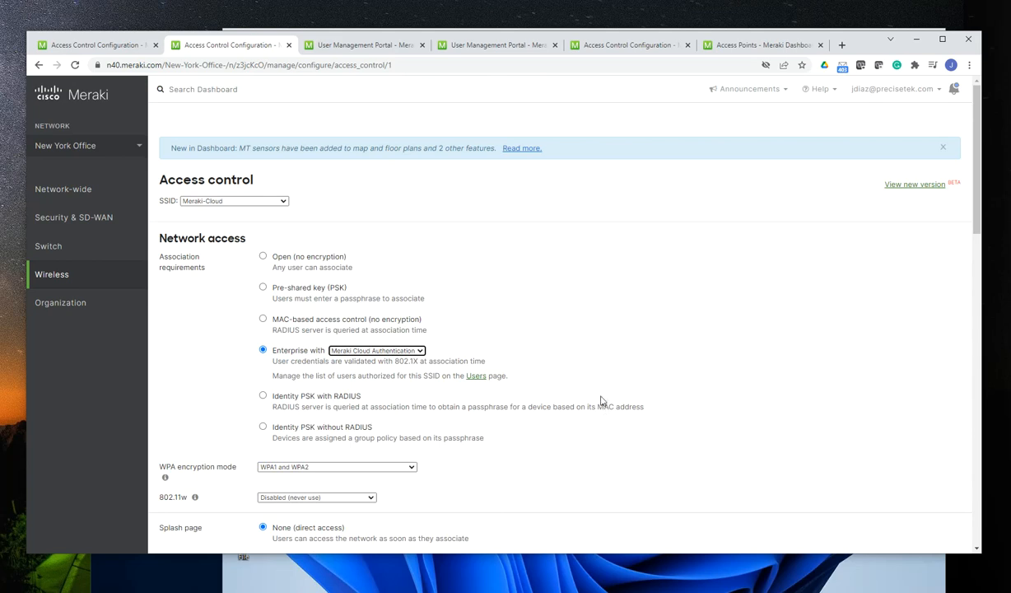
In the Office Employees SSID's access control settings, change VLAN tagging to Use VLAN tagging
click(120, 44)
scroll(546, 368, down, 4)
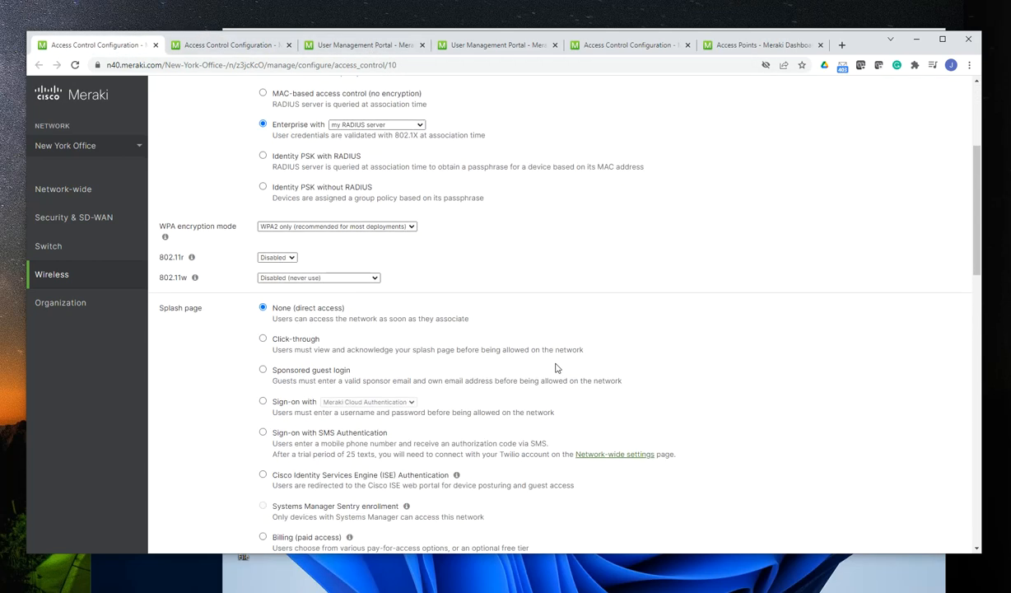
scroll(686, 408, down, 6)
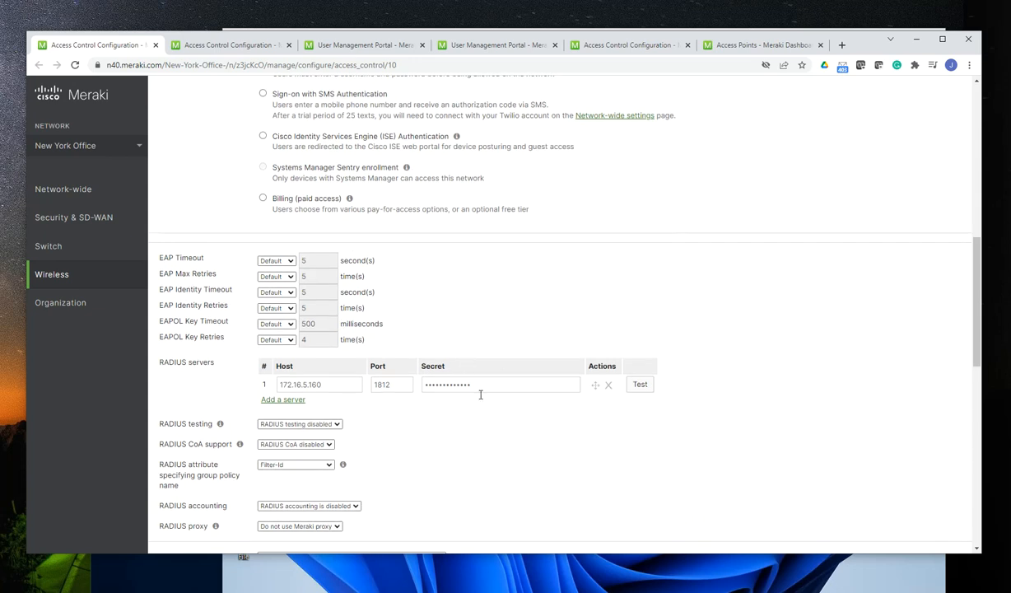
scroll(461, 408, down, 2)
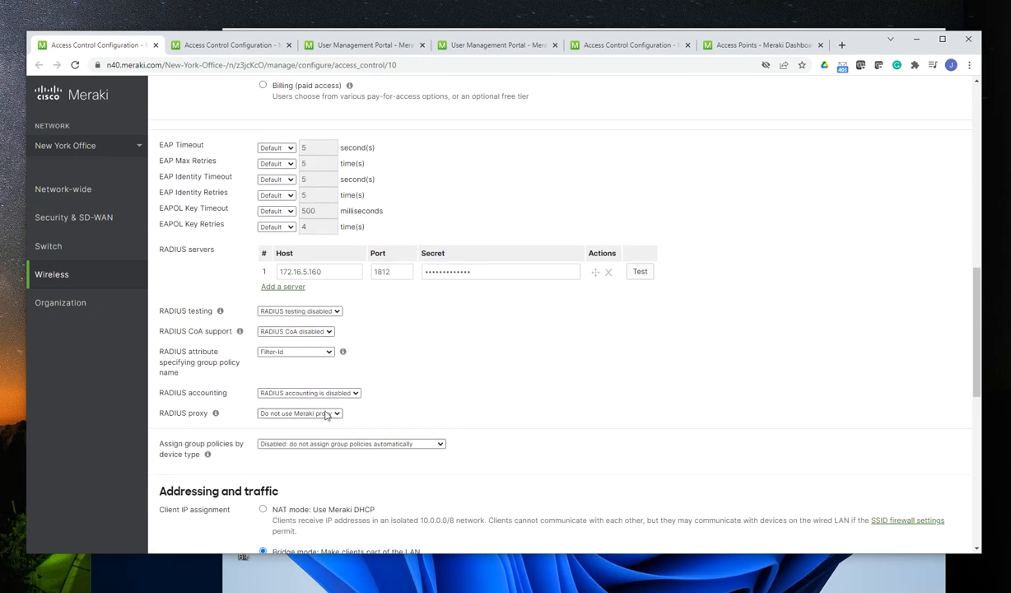
scroll(436, 412, down, 4)
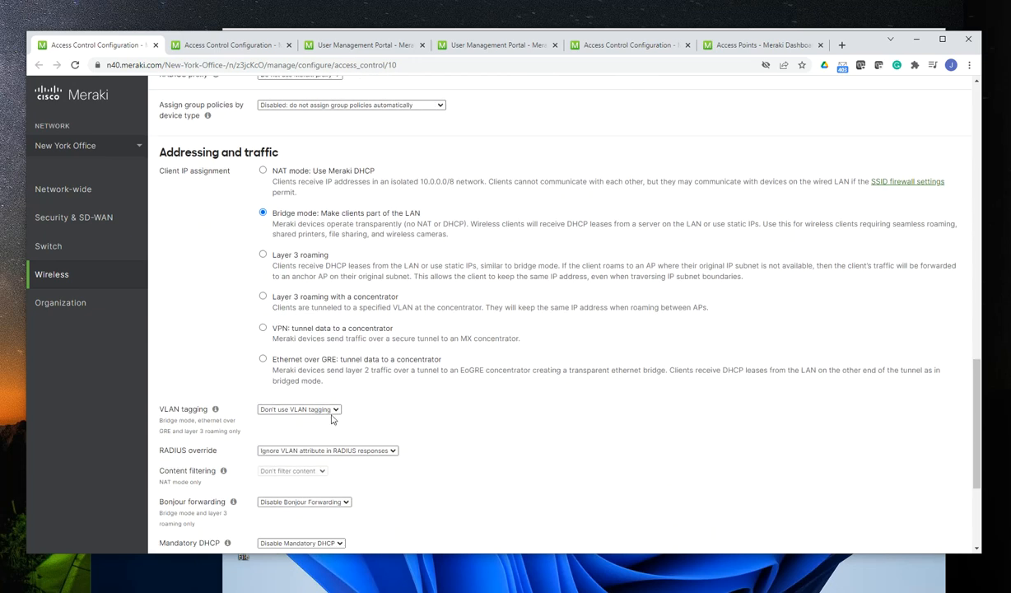
click(320, 409)
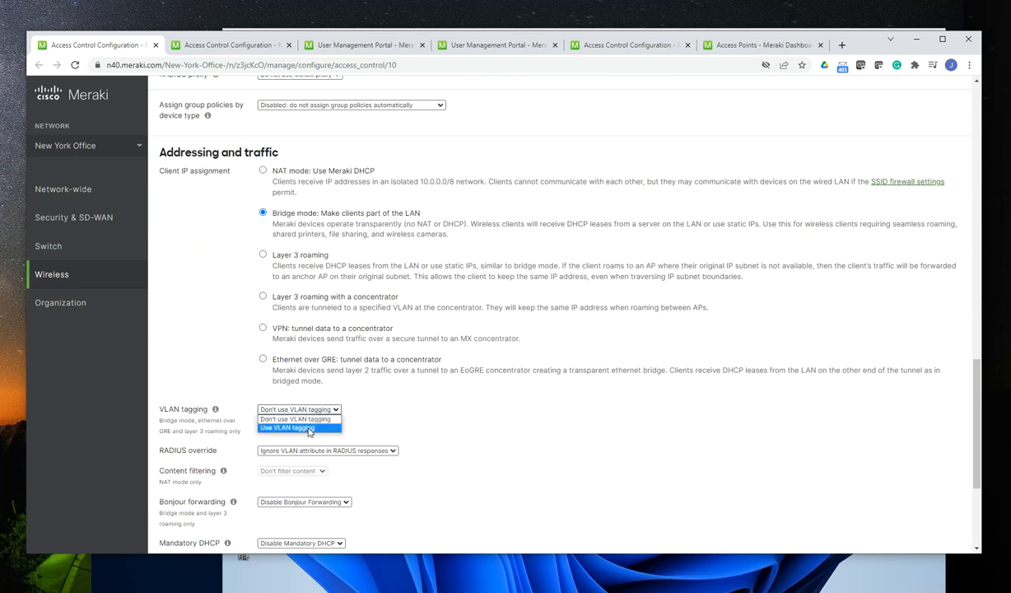
click(295, 421)
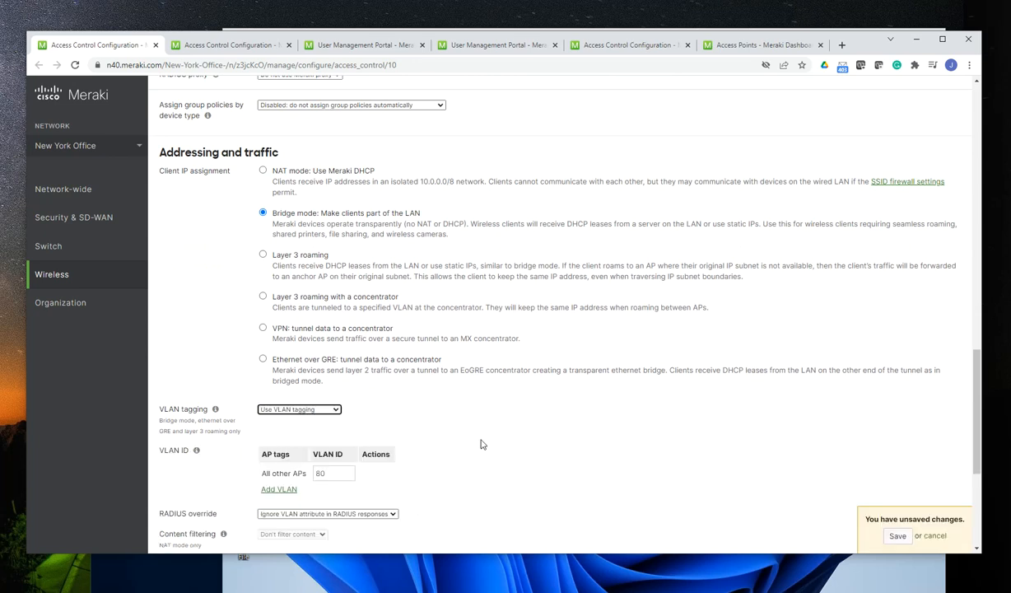
Review Office Employees' access control settings, covering association requirements, splash page, RADIUS servers, client IP assignment, VLAN ID and RADIUS override
scroll(403, 429, up, 10)
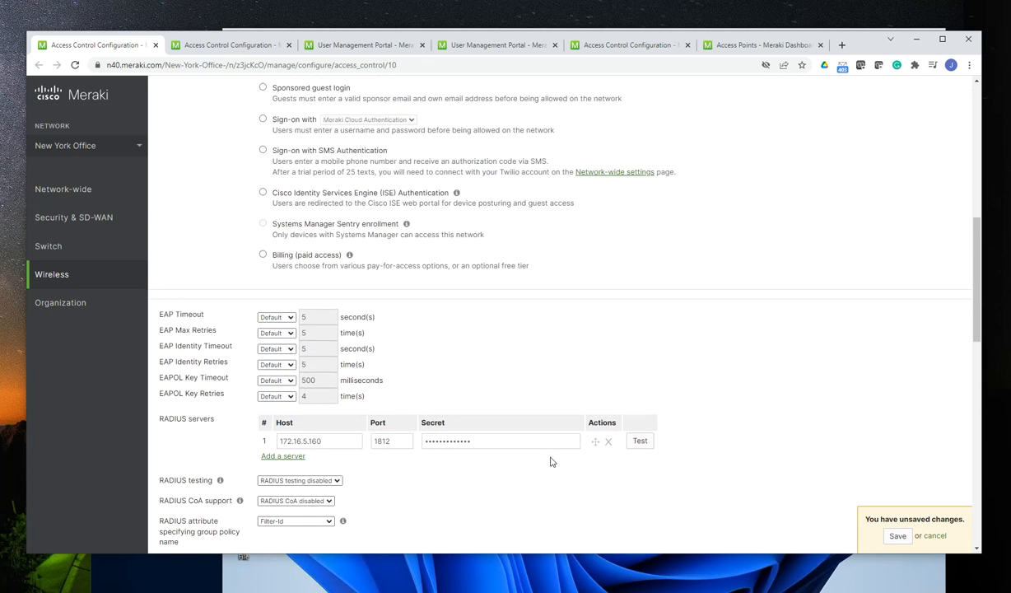
scroll(551, 462, up, 8)
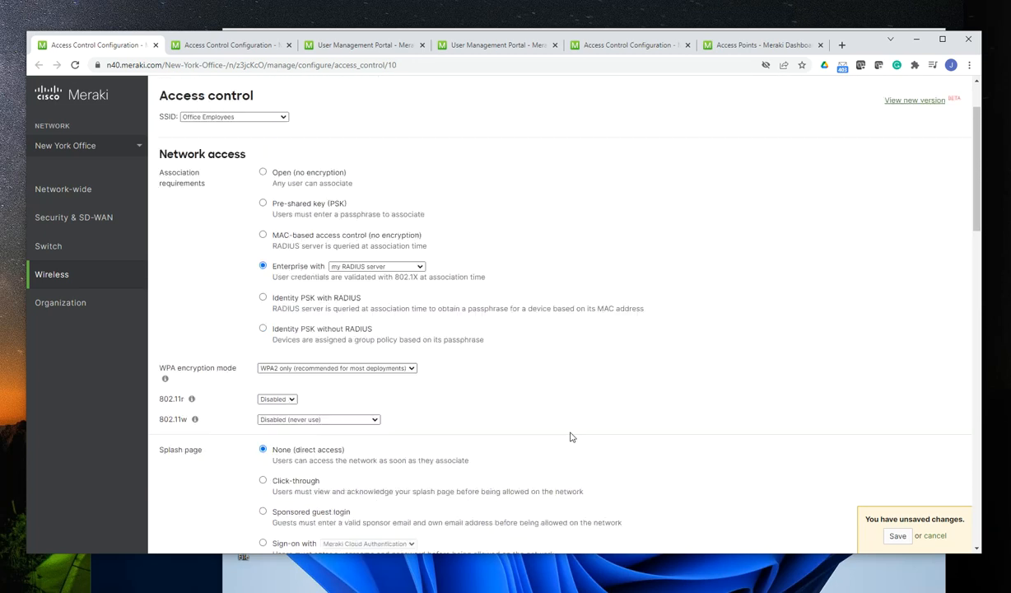
scroll(576, 449, down, 3)
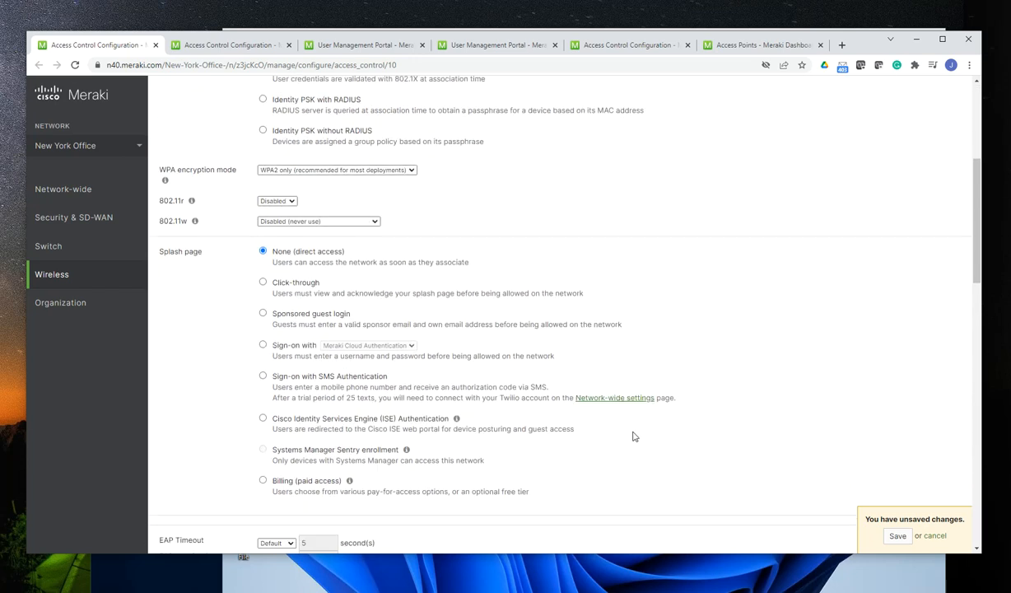
scroll(635, 427, down, 2)
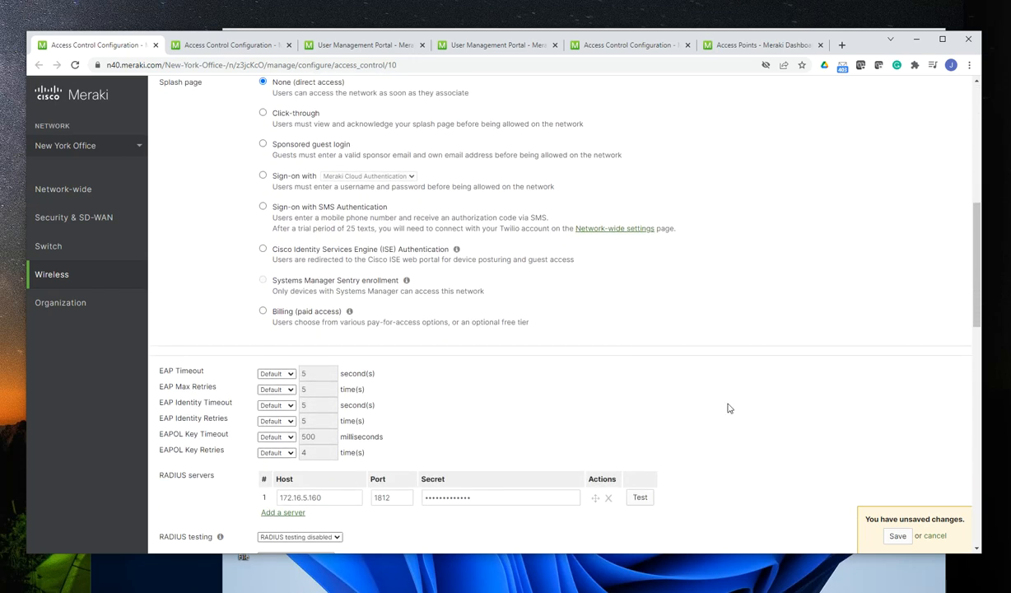
scroll(724, 395, down, 4)
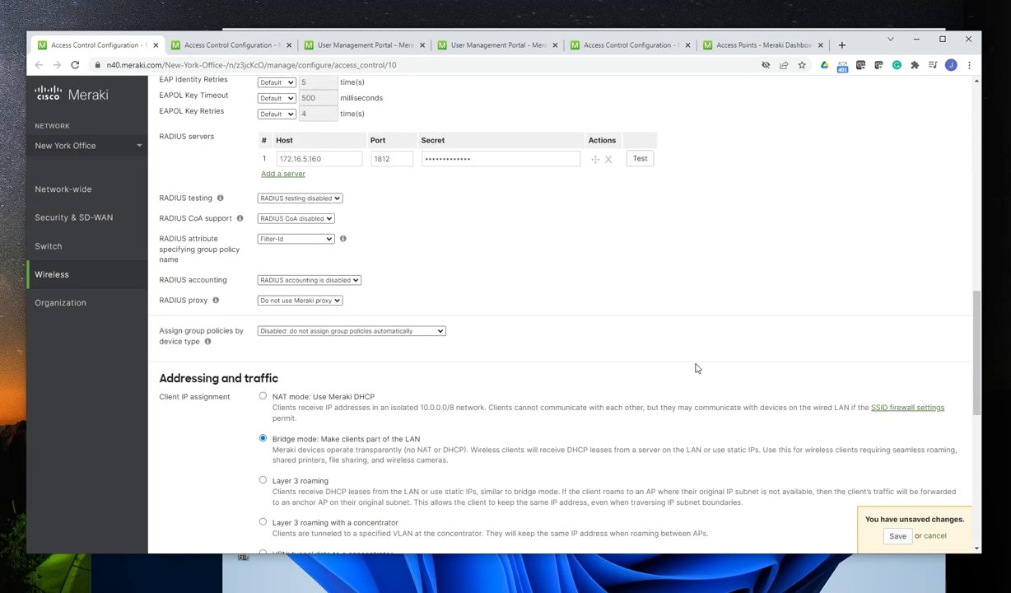
scroll(683, 367, down, 2)
scroll(519, 383, down, 2)
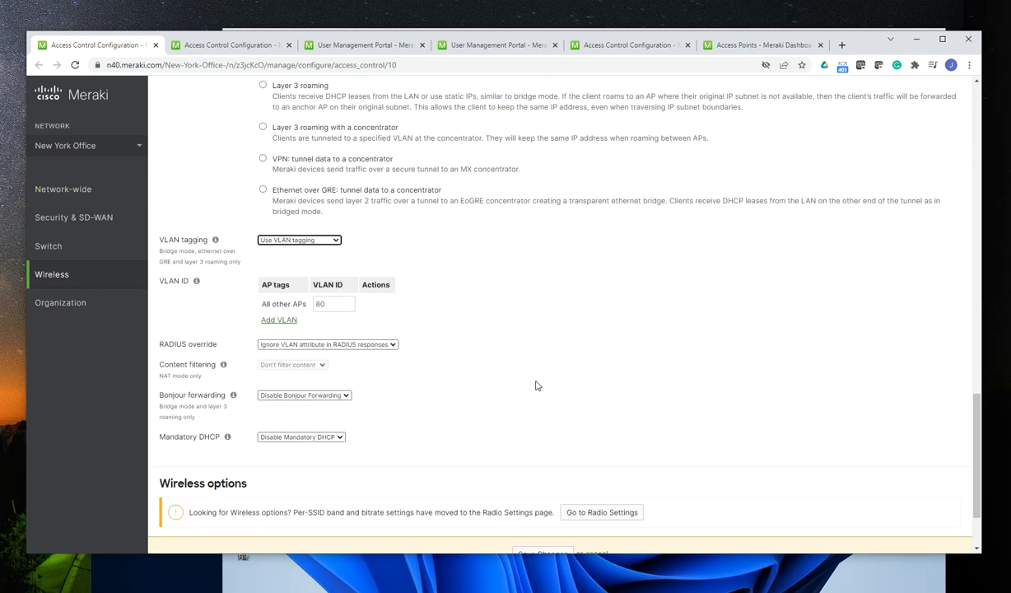
scroll(537, 384, up, 3)
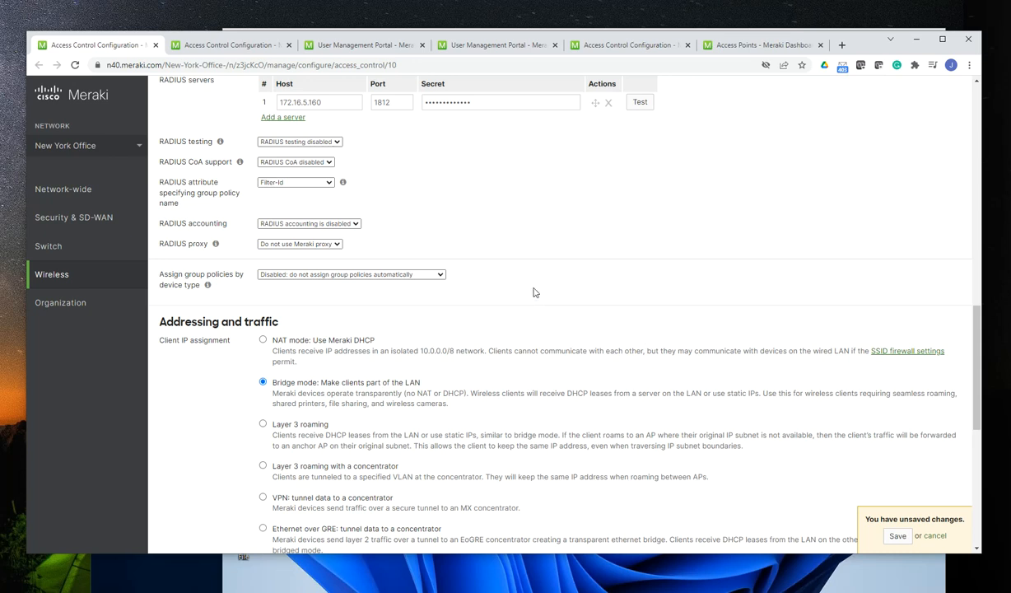
scroll(659, 325, up, 5)
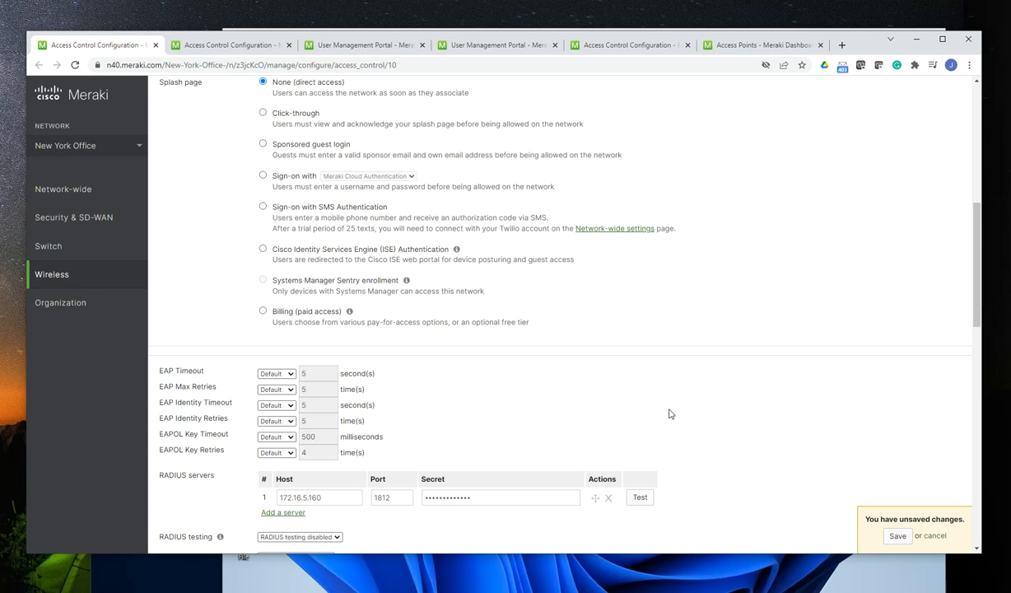
scroll(667, 412, up, 3)
scroll(676, 397, up, 5)
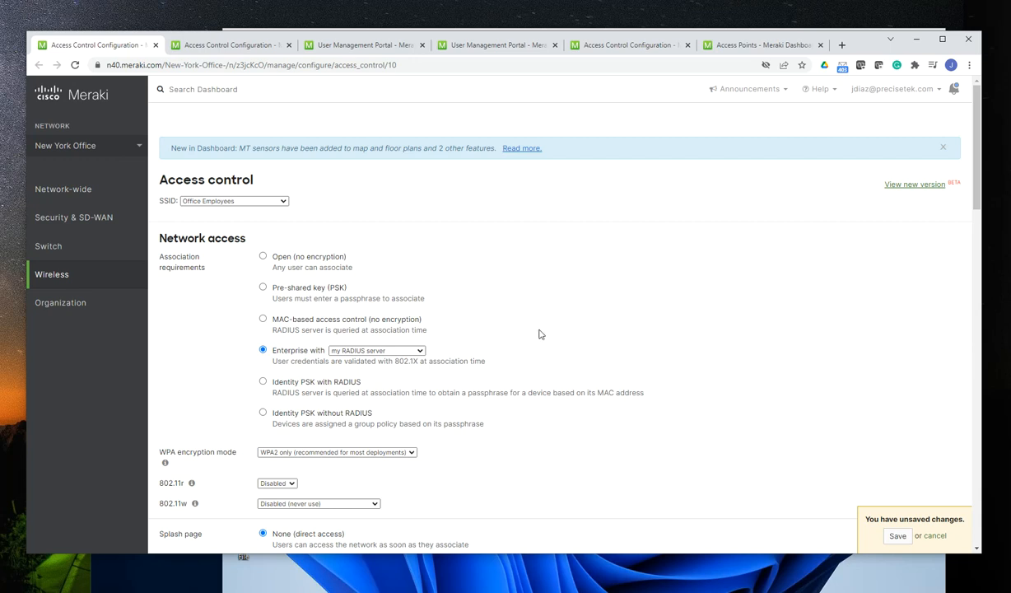
scroll(683, 372, down, 1)
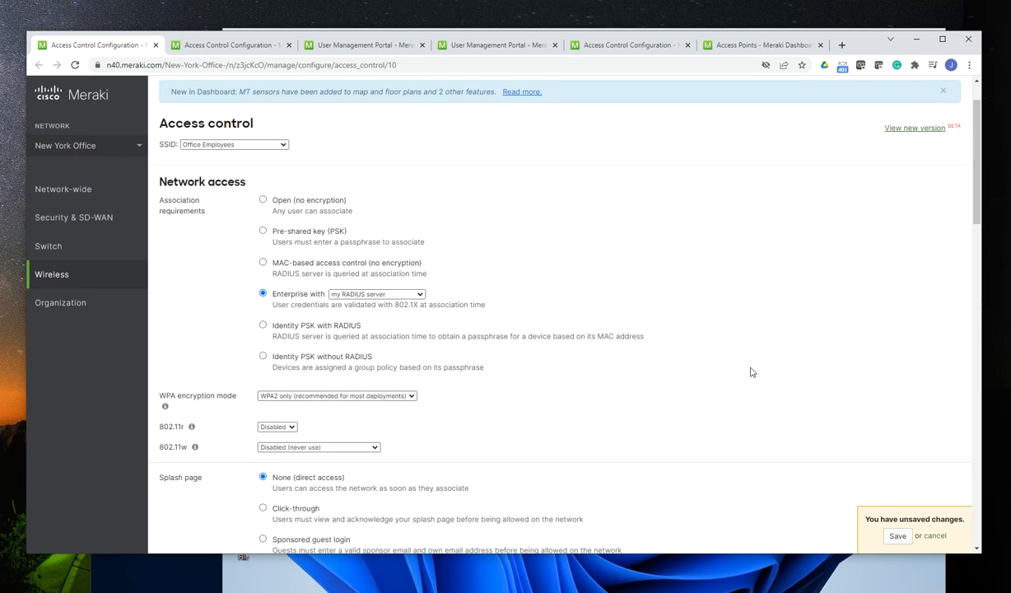